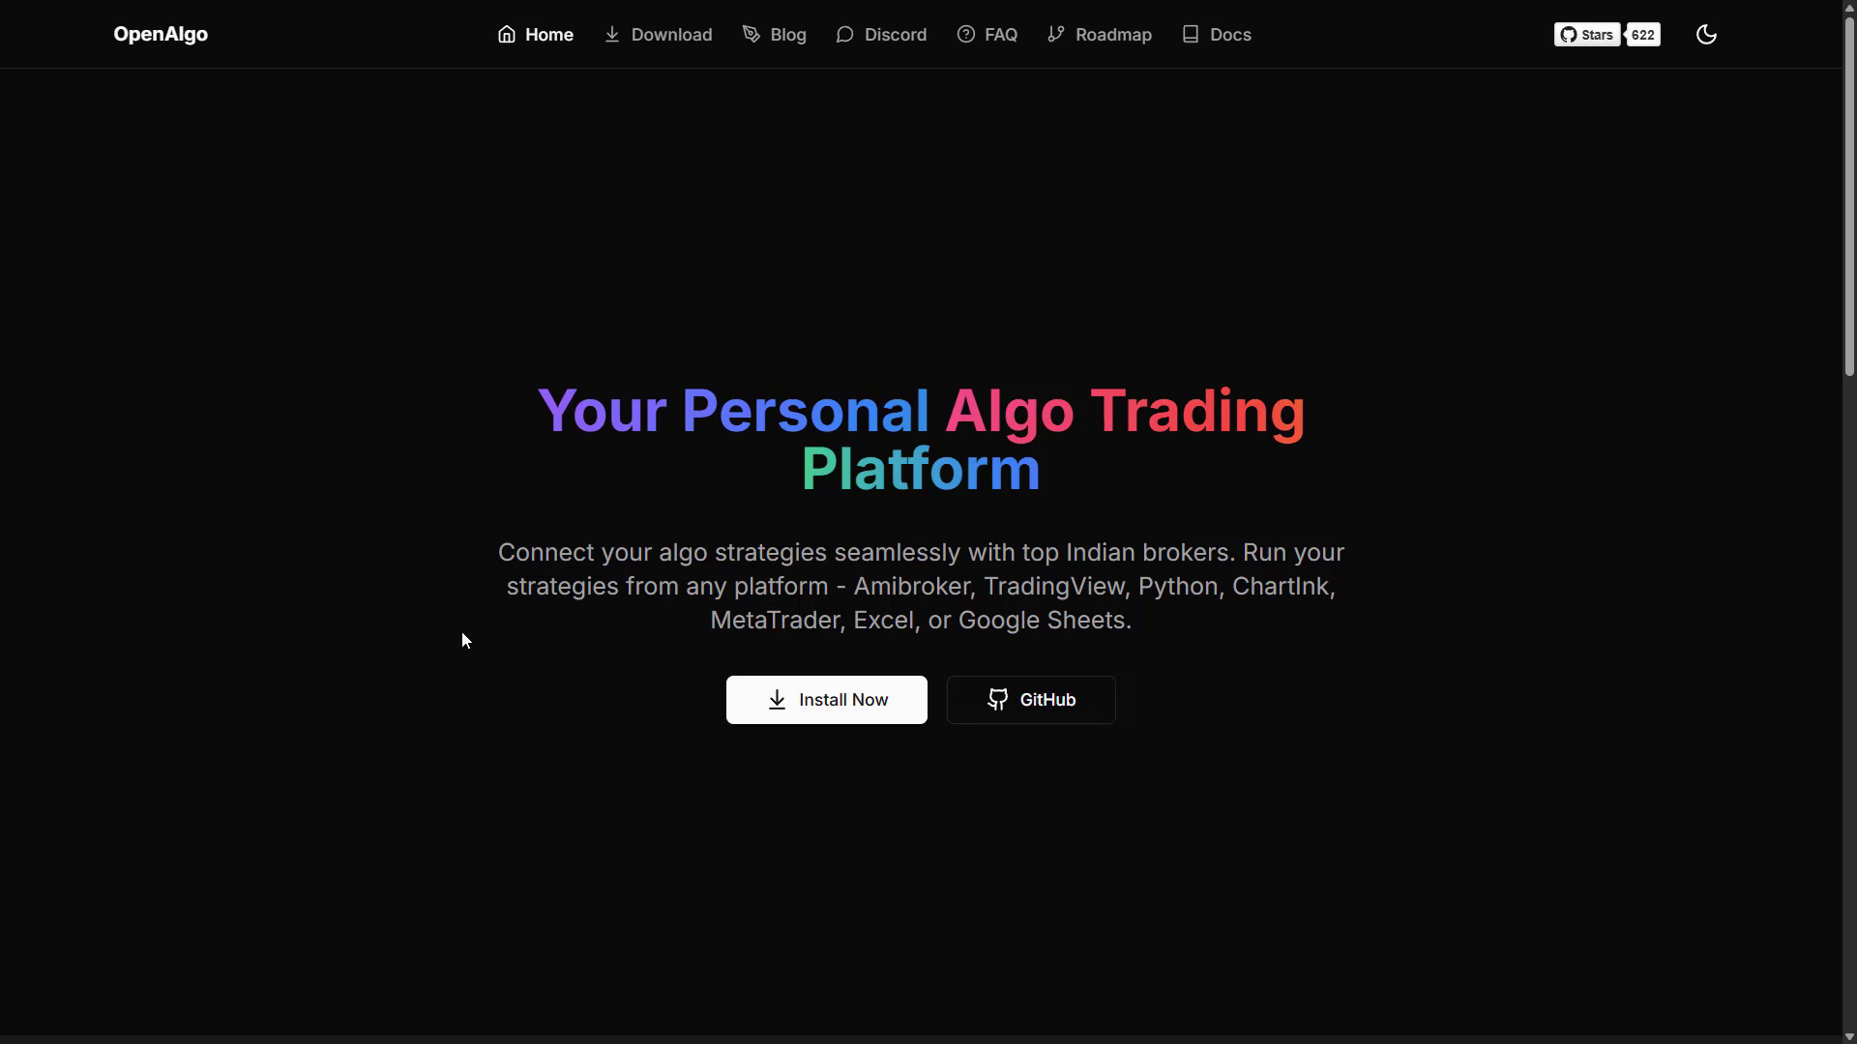
- Exit Chrome's full-screen view on the OpenAlgo home page
{"action": "key", "text": "F11"}
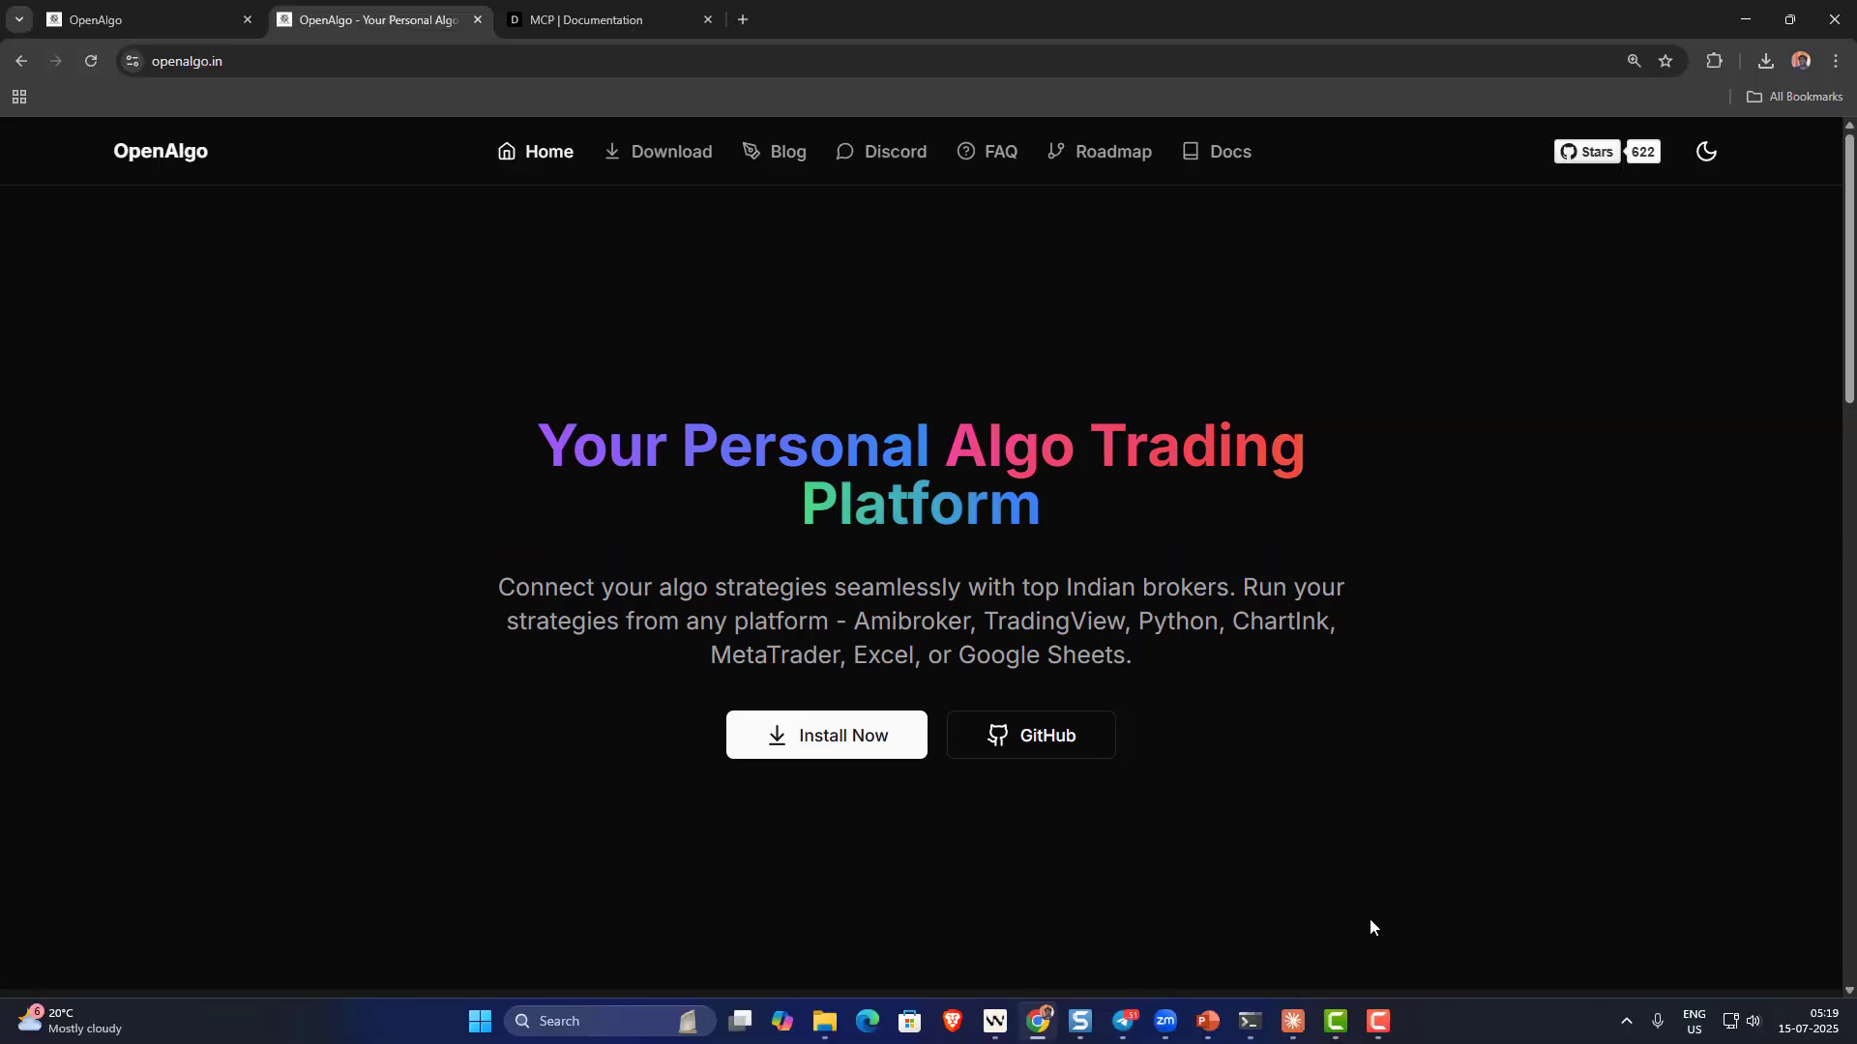
- Run node --version in Command Prompt to confirm Node.js v22.12.0
{"action": "left_click", "coordinate": [1249, 1025]}
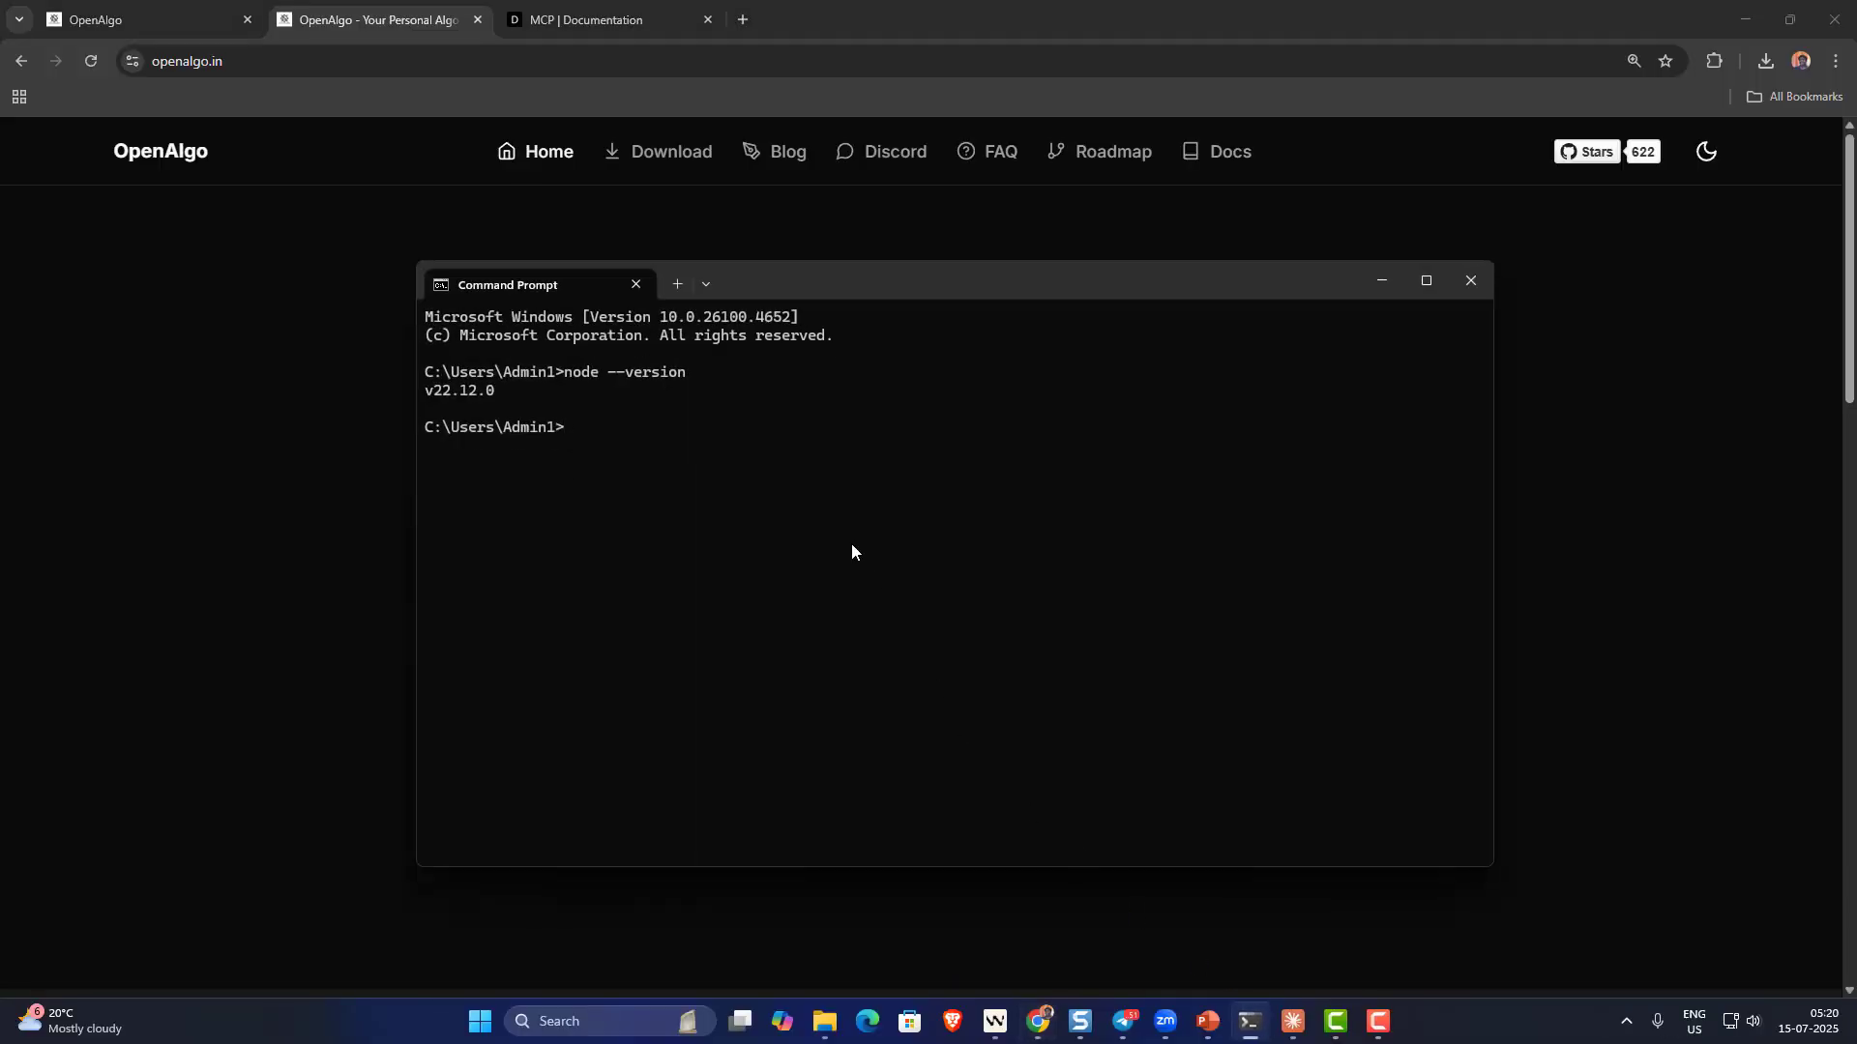
{"action": "type", "text": "node --version"}
{"action": "key", "text": "Return"}
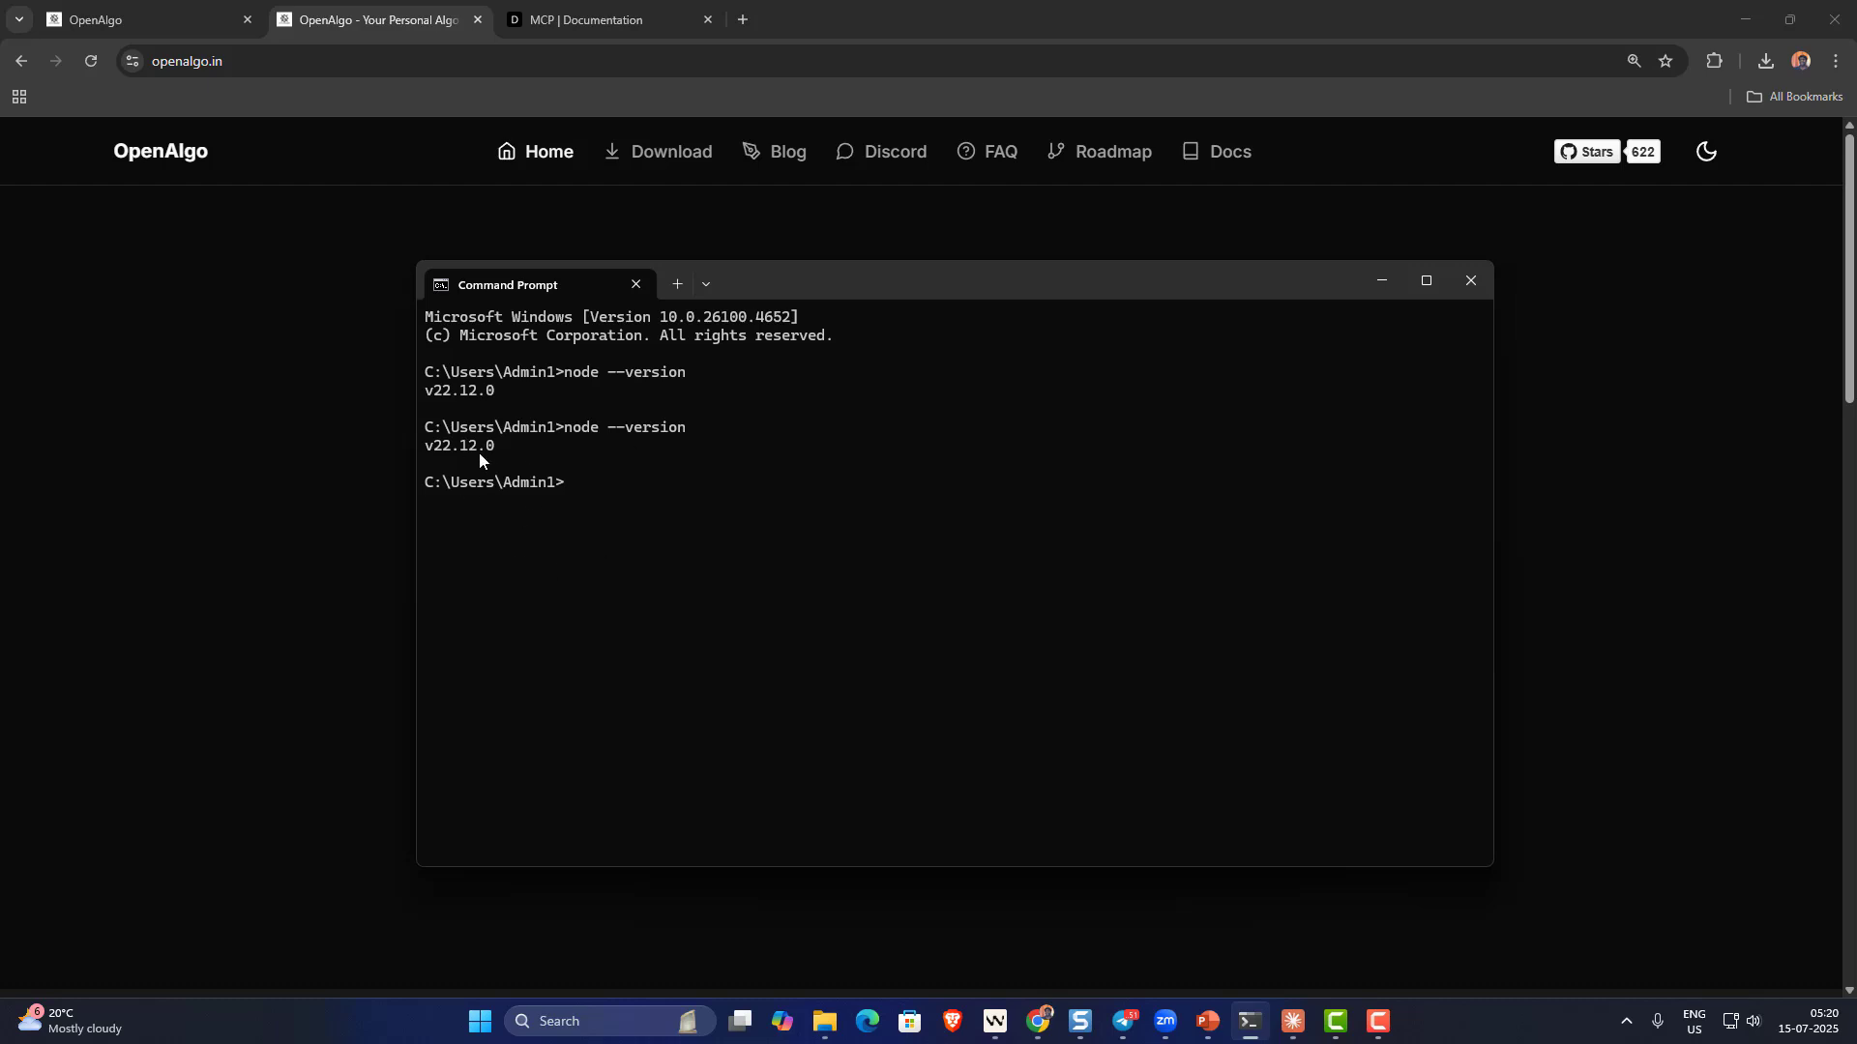
- Search 'nodejs', open the Node.js download page with Windows selected, then switch to Claude
{"action": "left_click", "coordinate": [746, 17]}
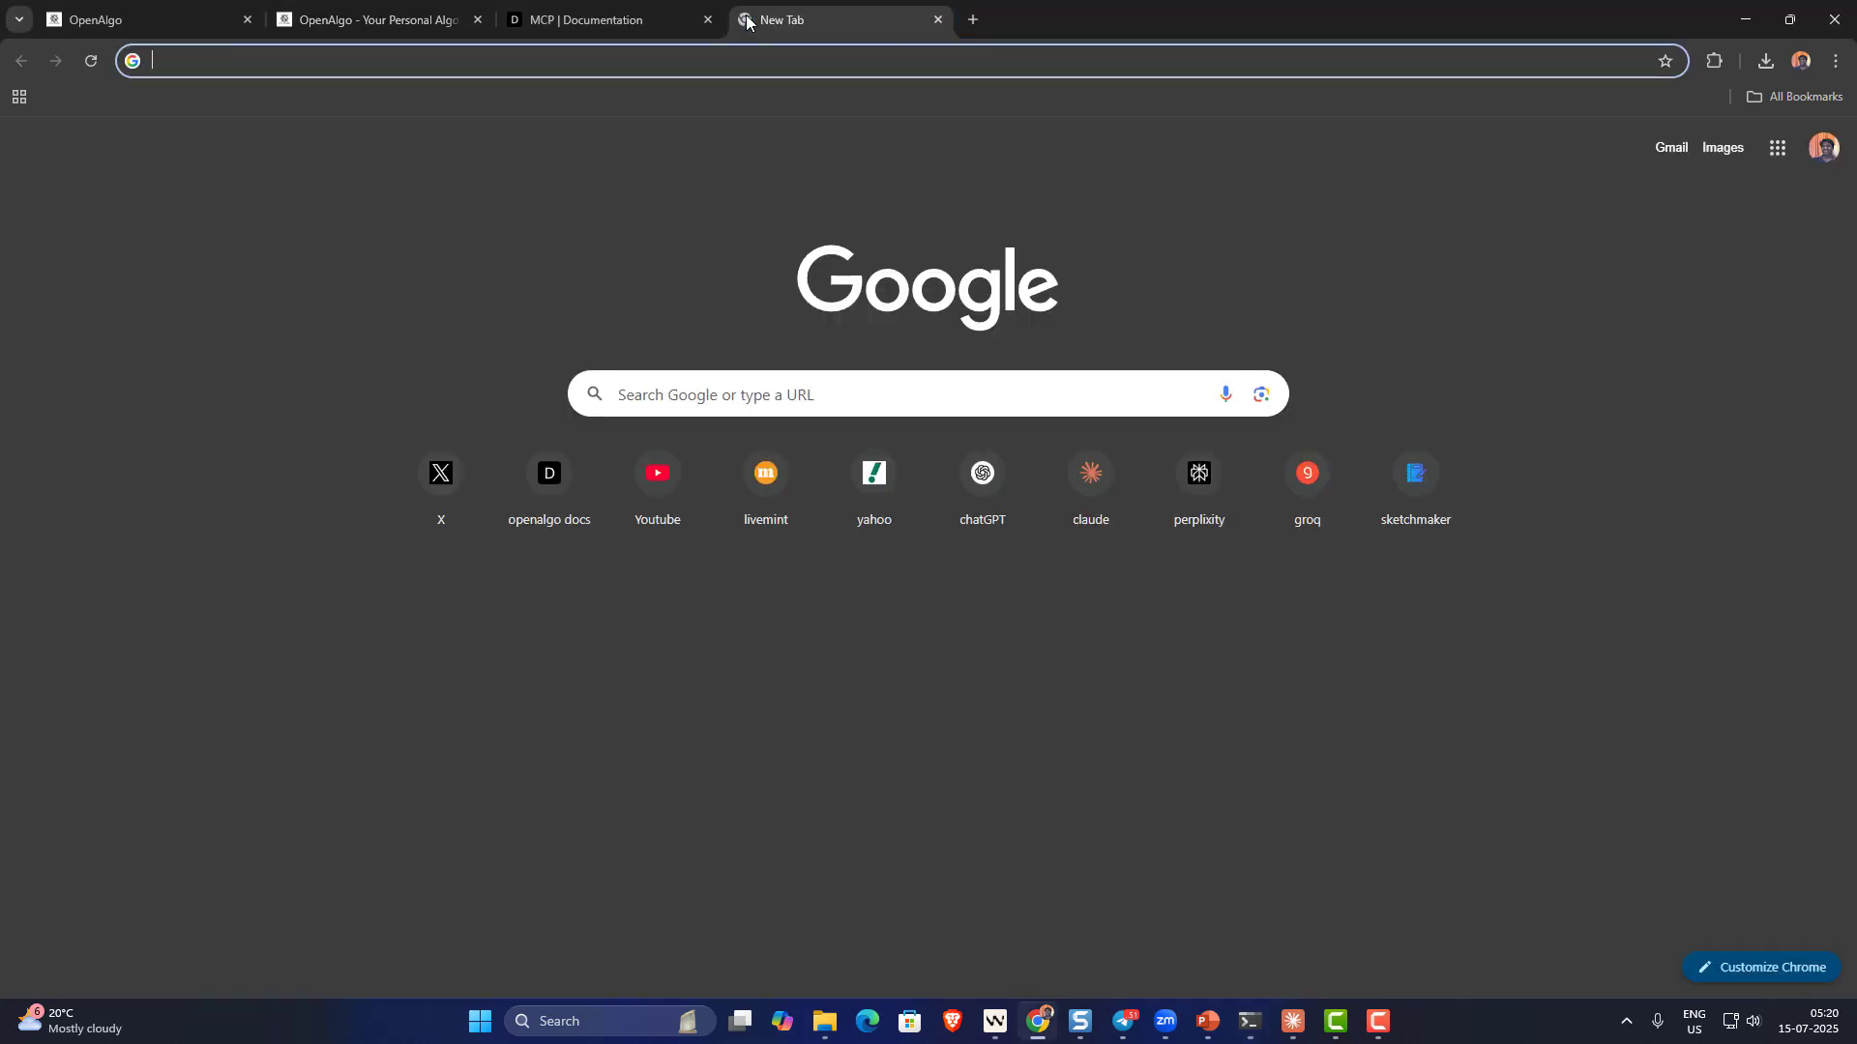
{"action": "type", "text": "nodejs"}
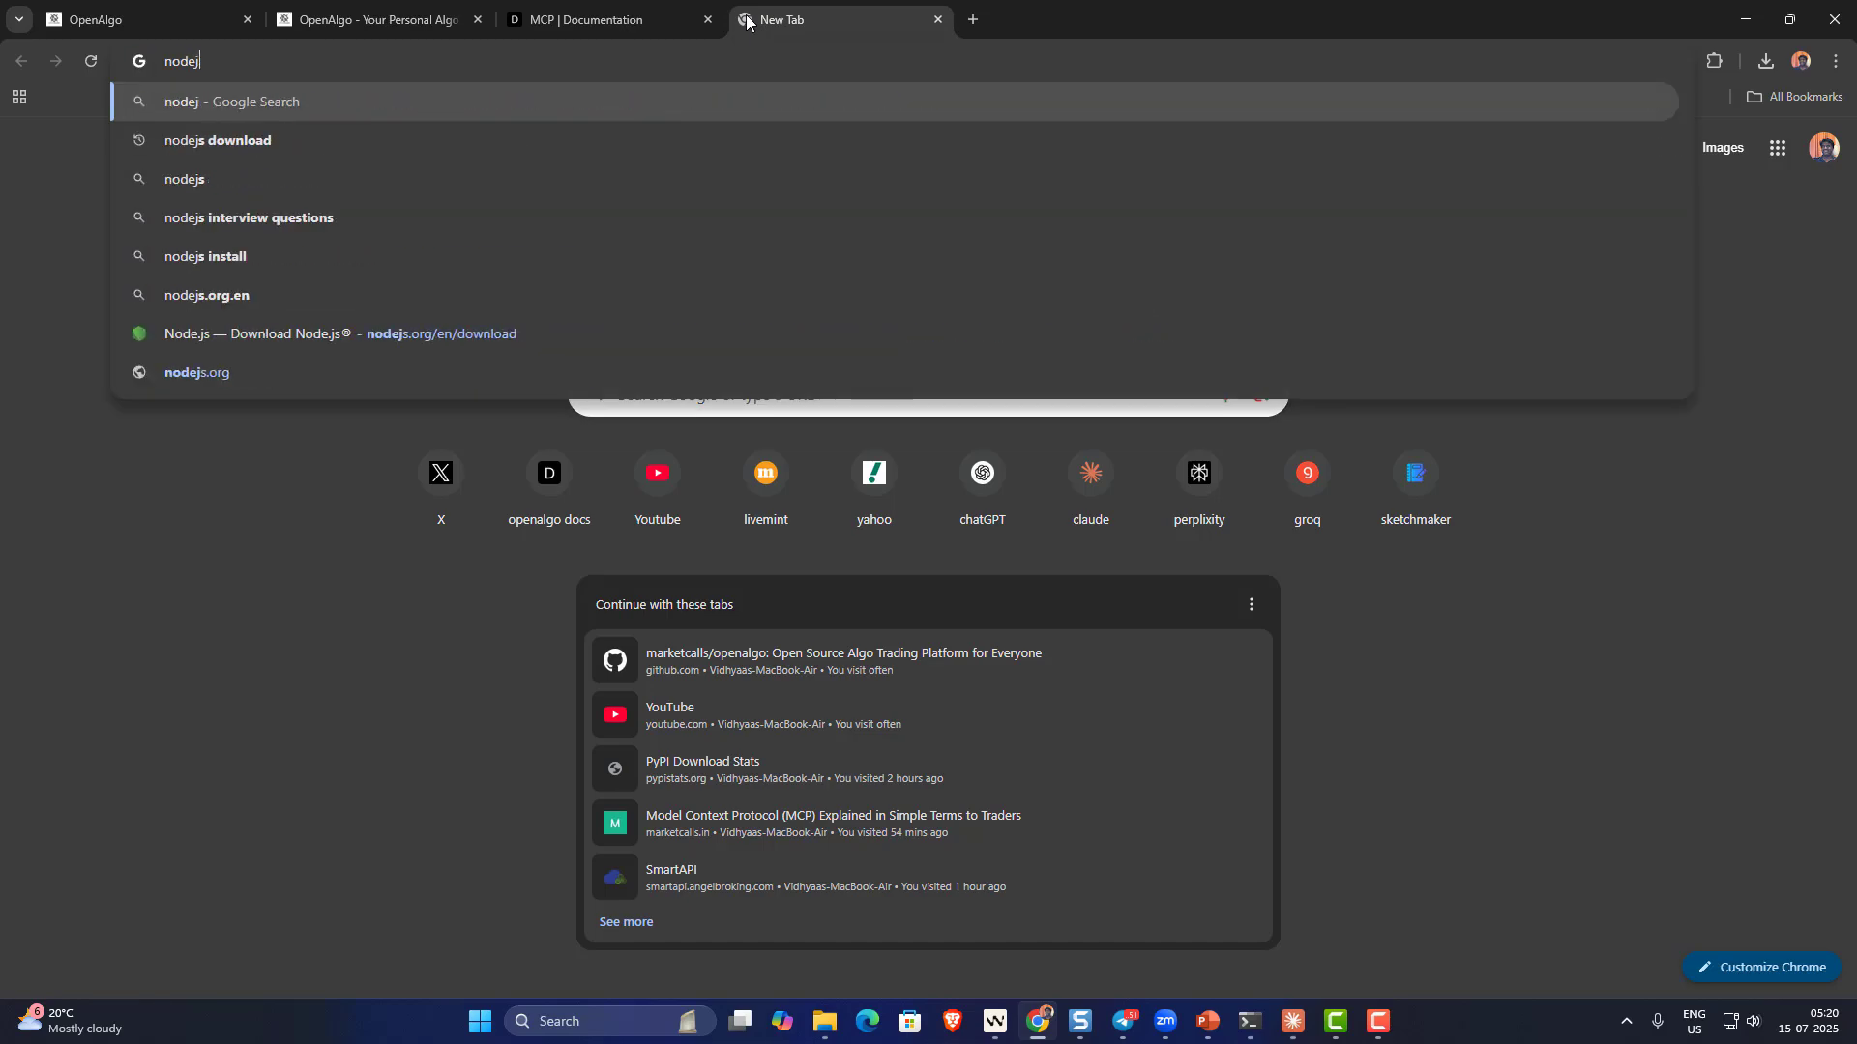
{"action": "key", "text": "Return"}
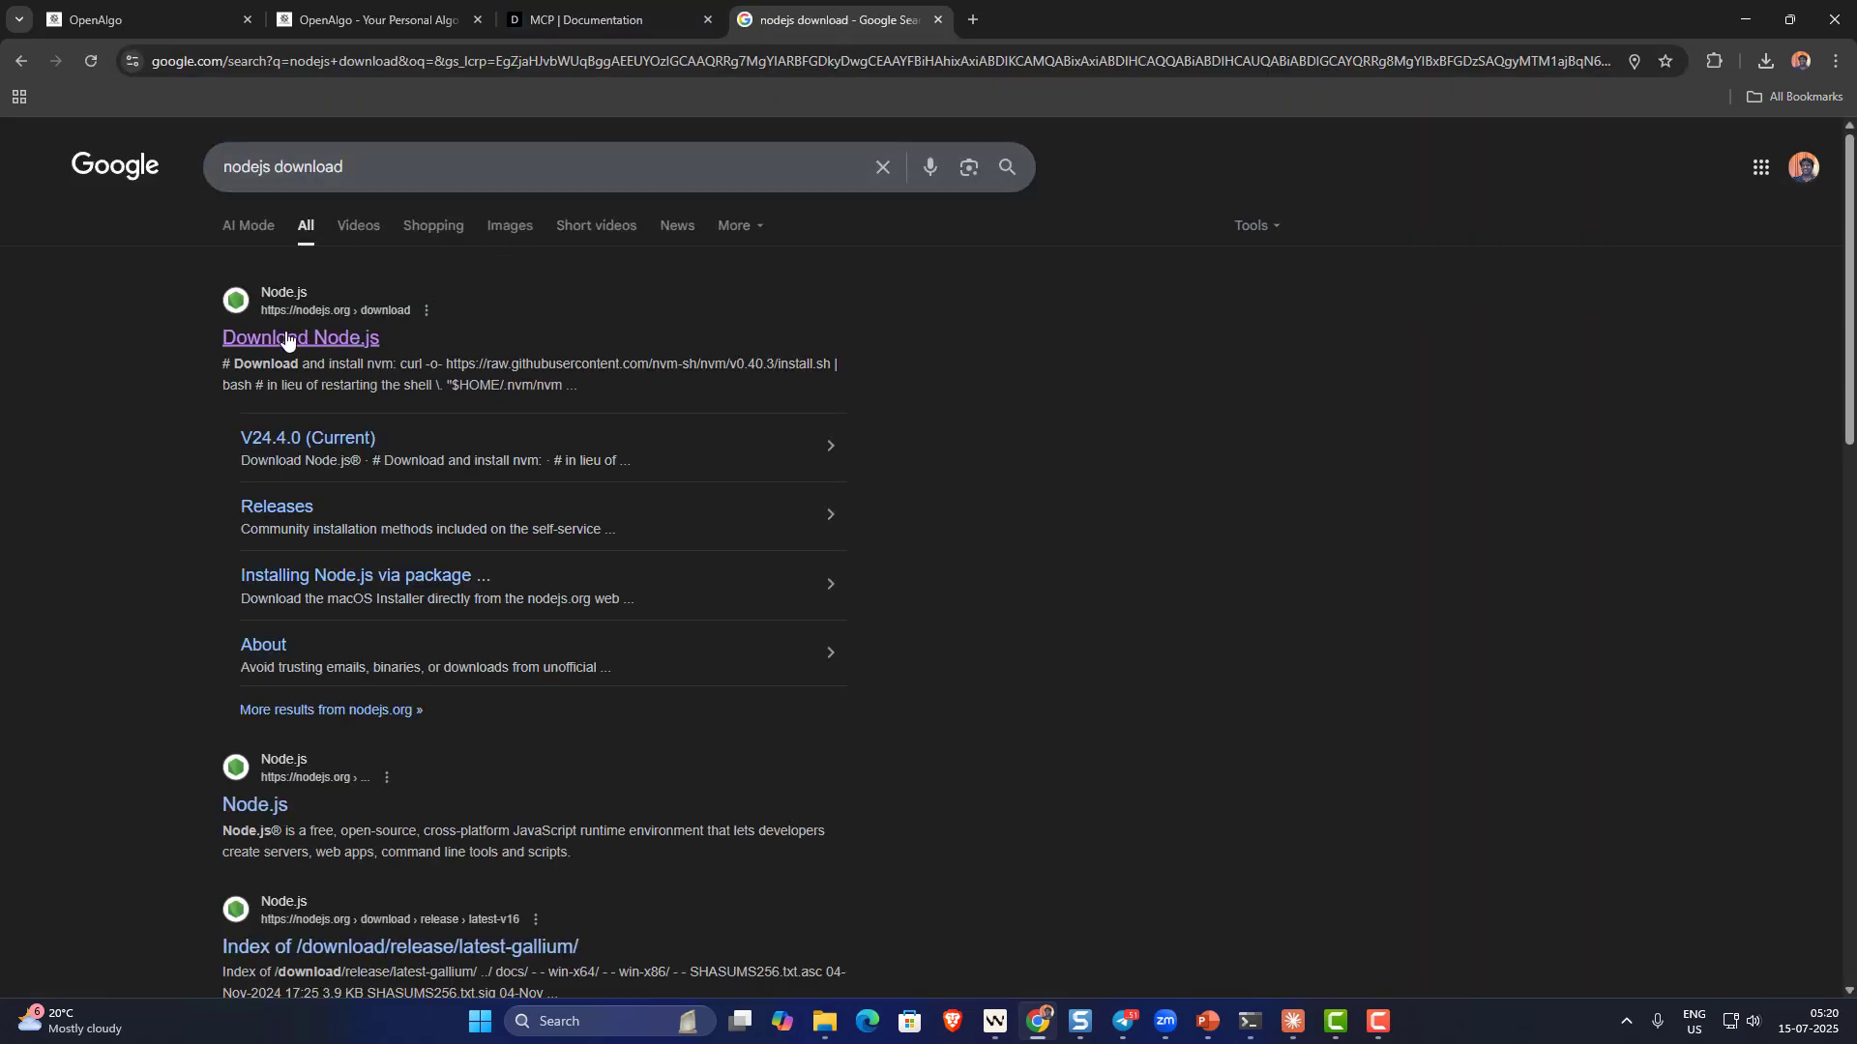
{"action": "left_click", "coordinate": [283, 341]}
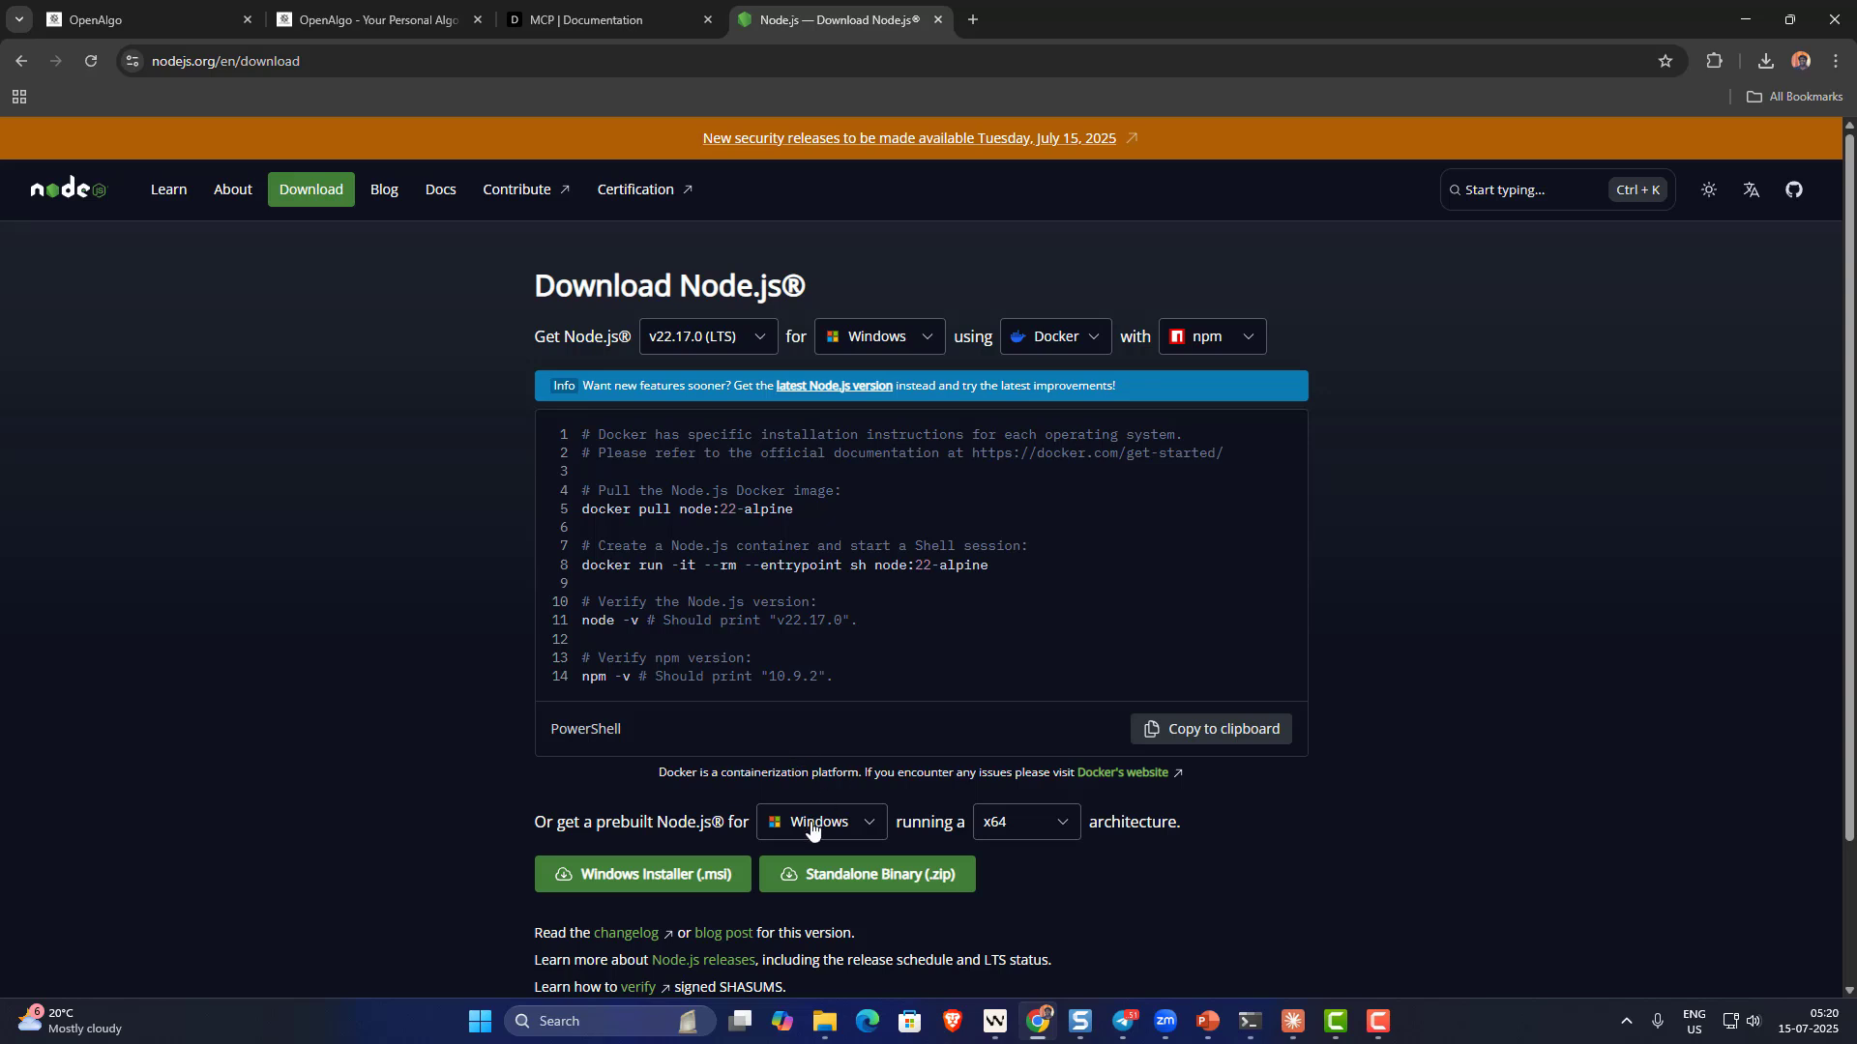
{"action": "left_click", "coordinate": [802, 830]}
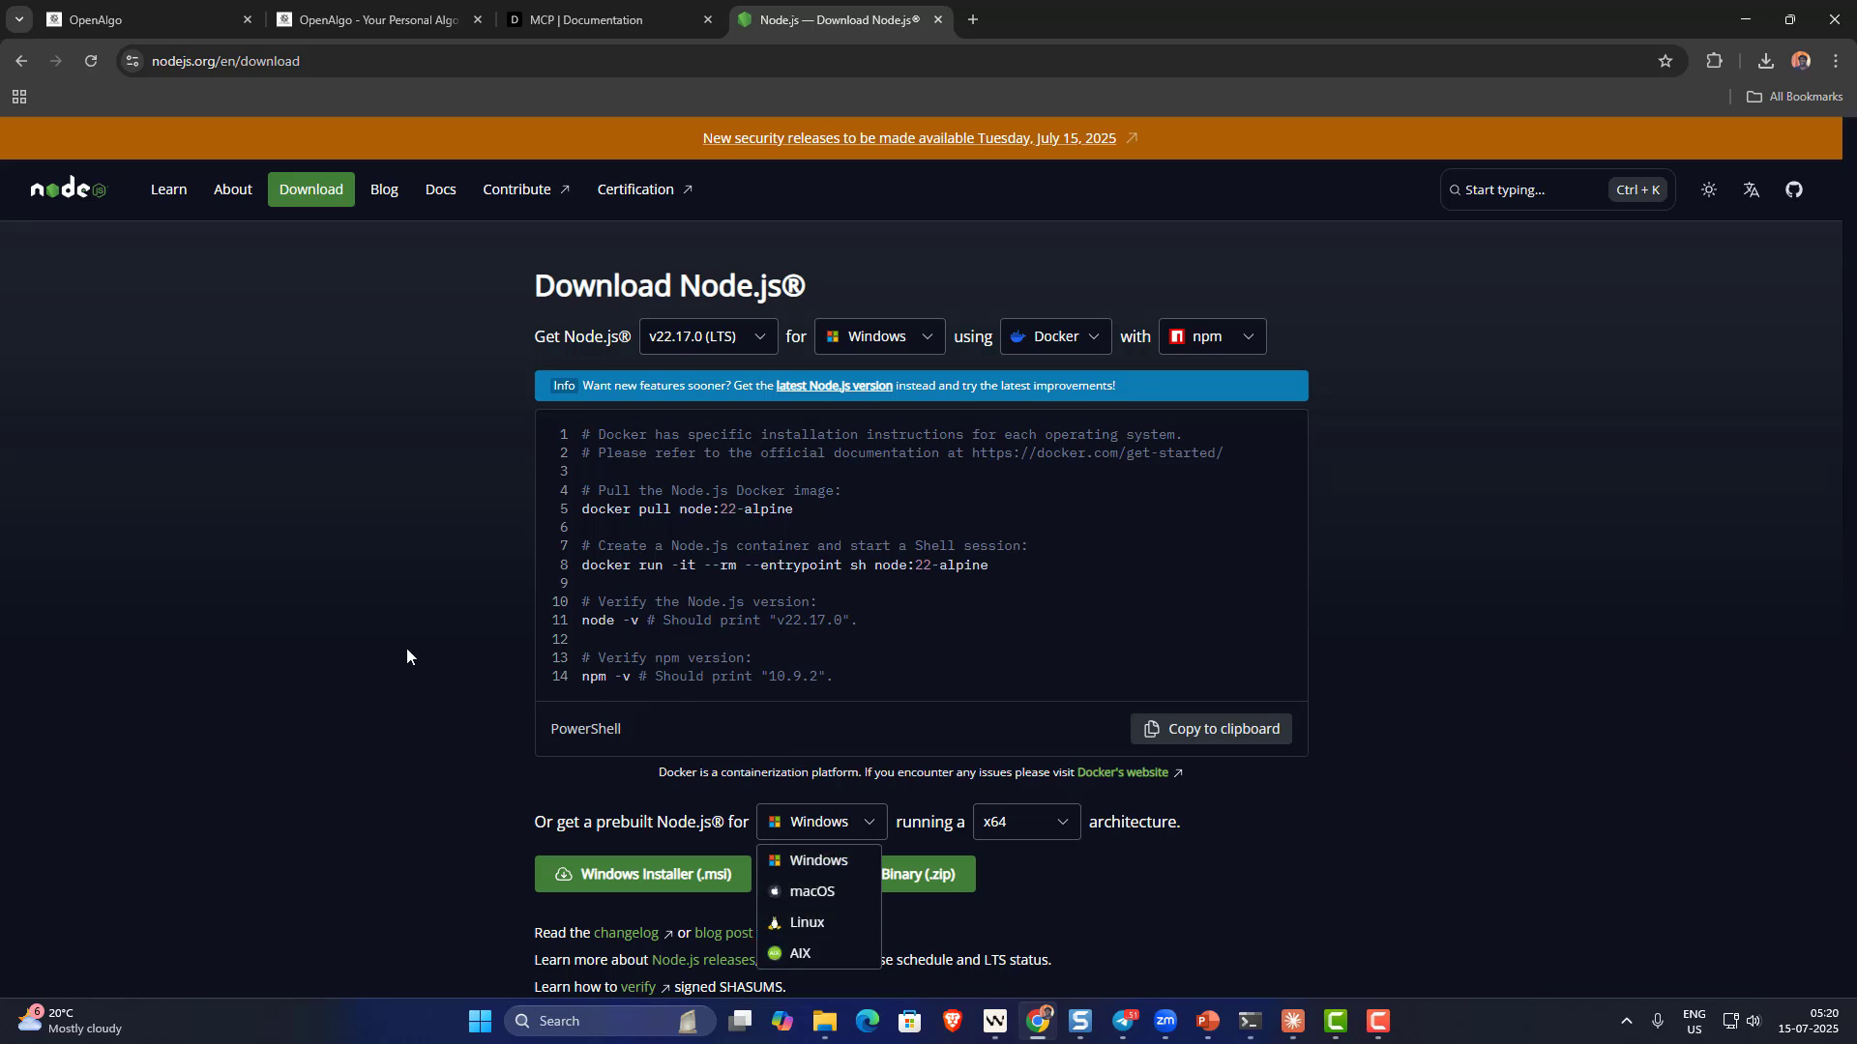
{"action": "left_click", "coordinate": [387, 471]}
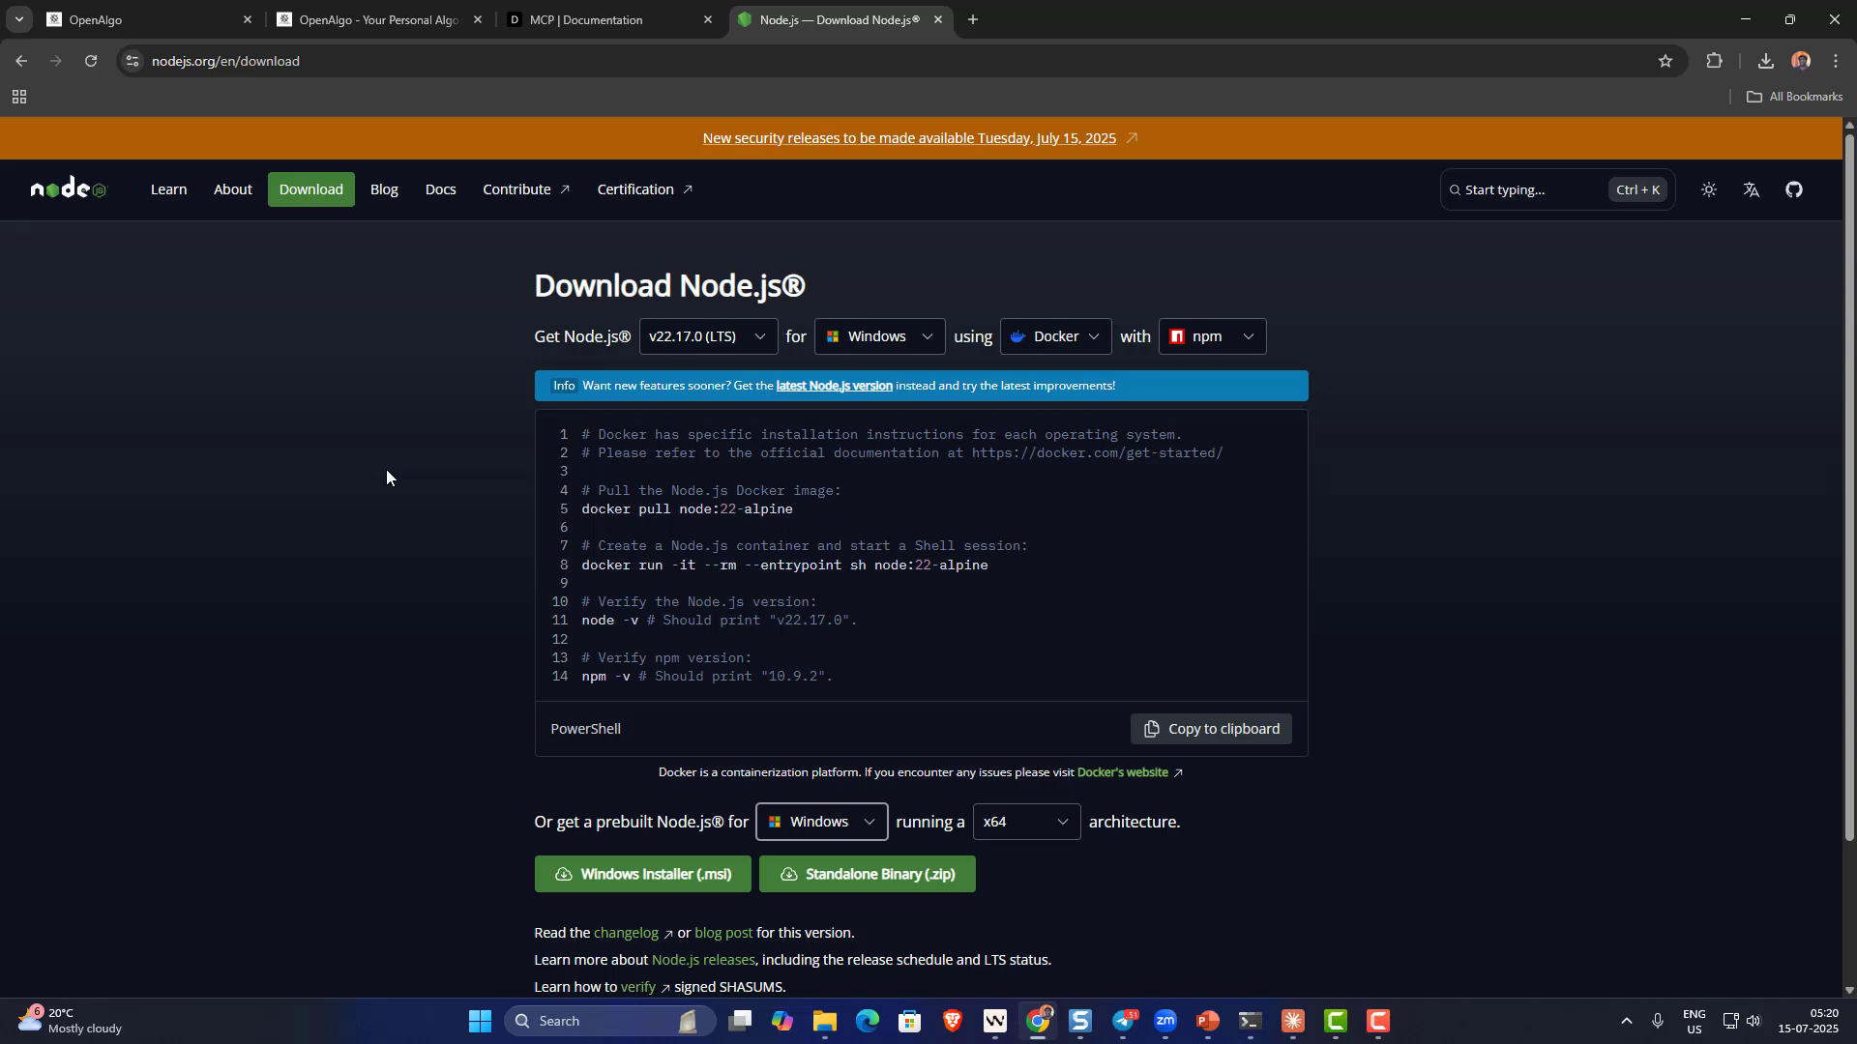
{"action": "left_click", "coordinate": [1293, 1022]}
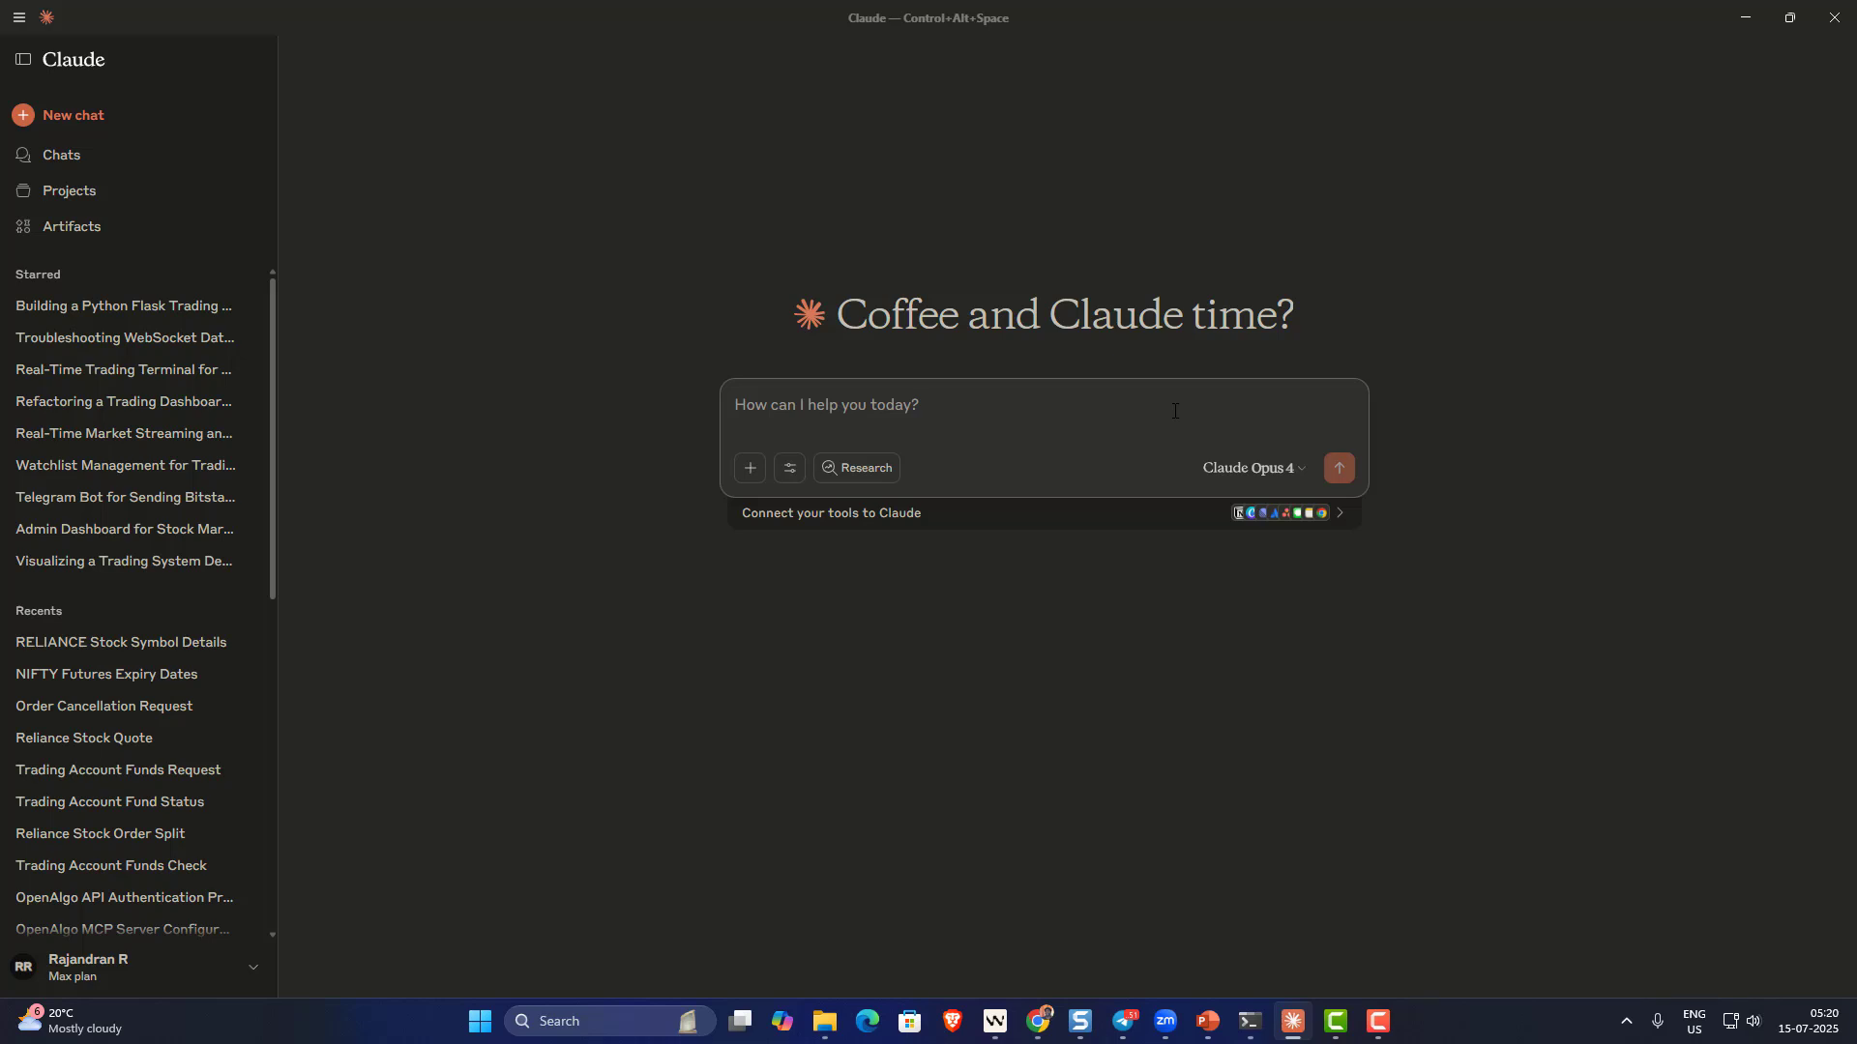
- Verify all openalgo tools, including place_order and cancel_order, are enabled, then open the account menu
{"action": "left_click", "coordinate": [789, 468]}
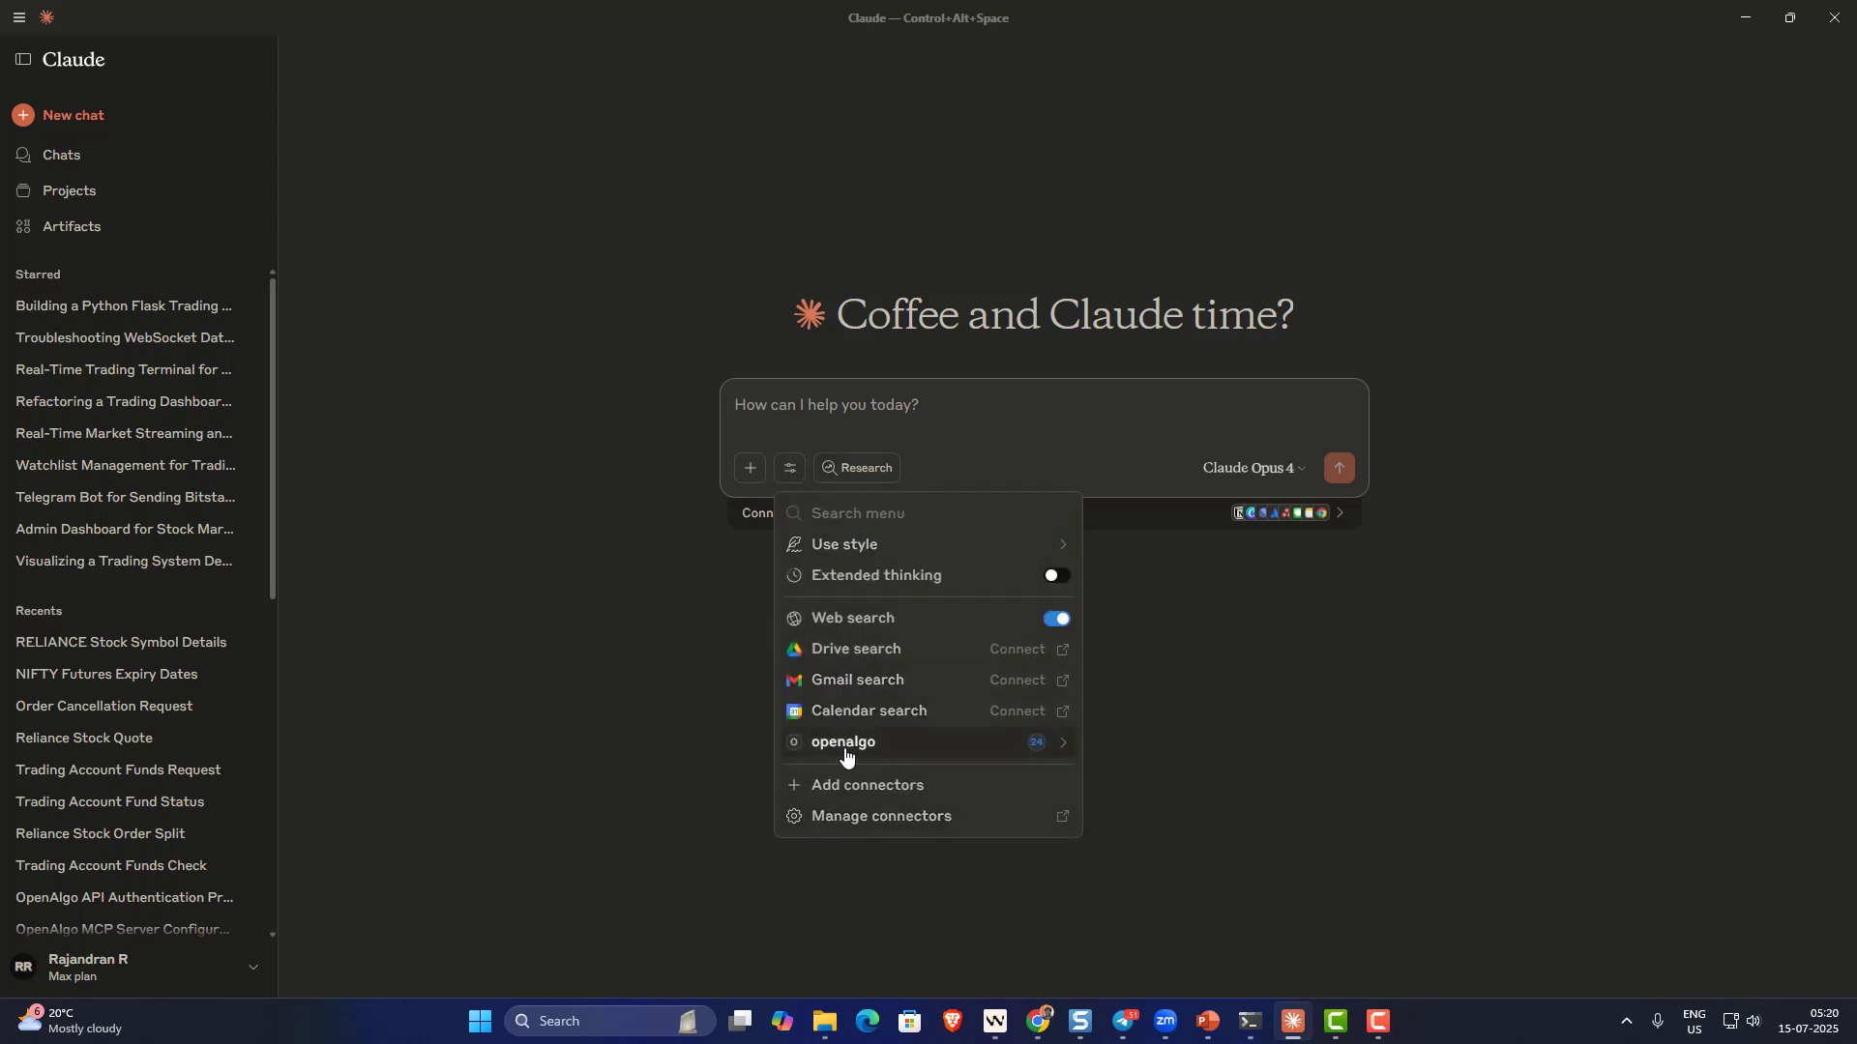
{"action": "left_click", "coordinate": [1035, 752]}
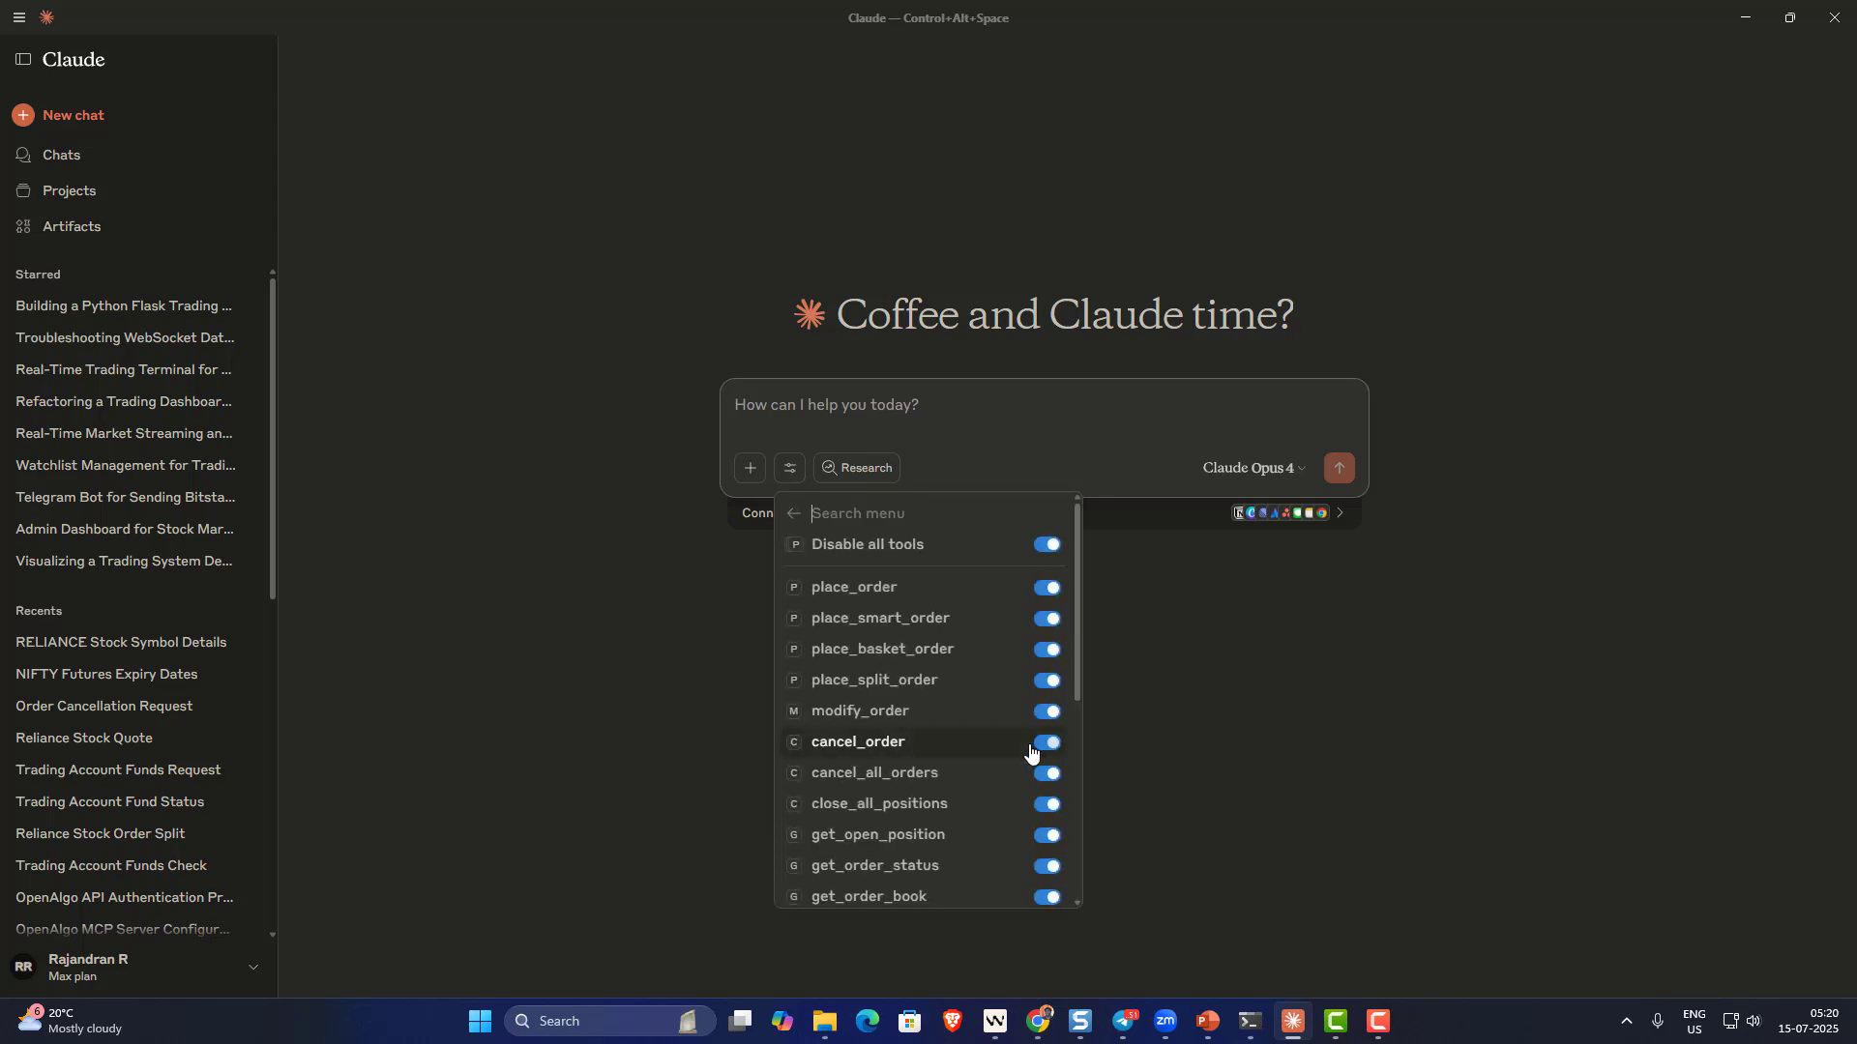
{"action": "scroll", "coordinate": [885, 658], "scroll_direction": "down", "scroll_amount": 5}
{"action": "scroll", "coordinate": [888, 669], "scroll_direction": "up", "scroll_amount": 10}
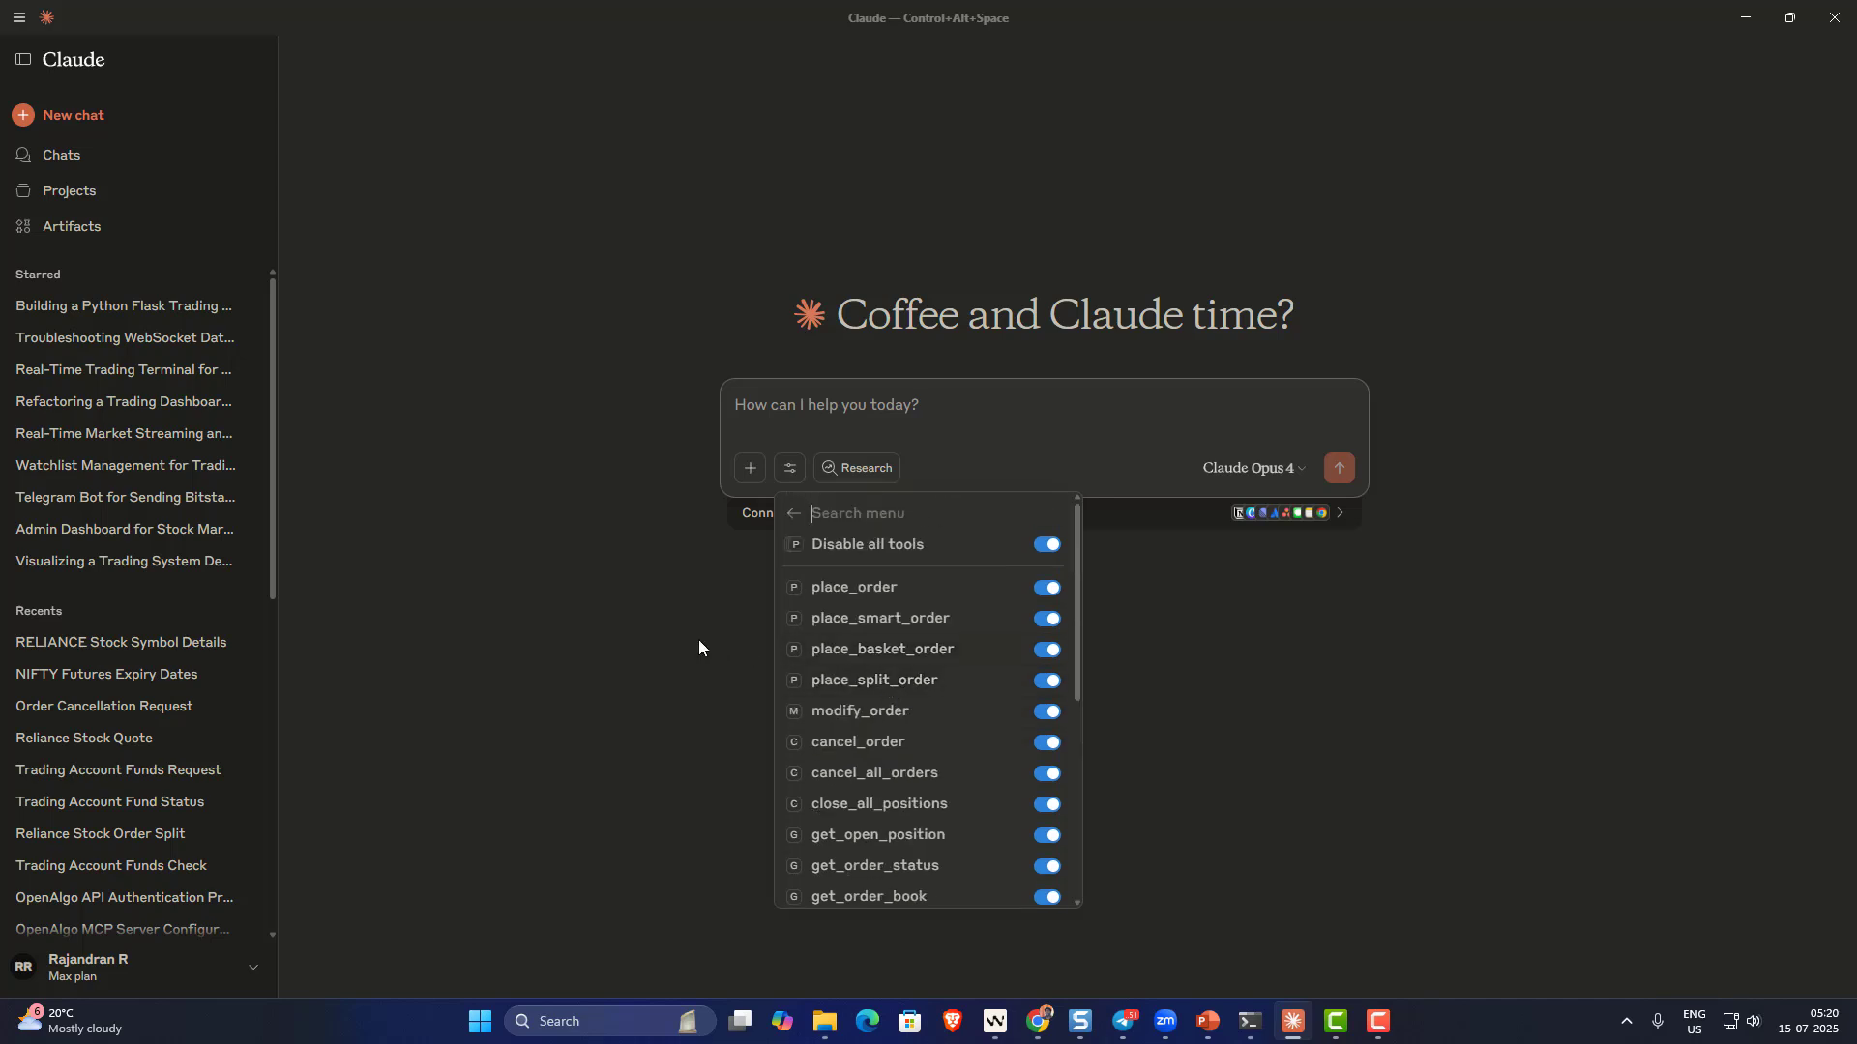
{"action": "left_click", "coordinate": [618, 627]}
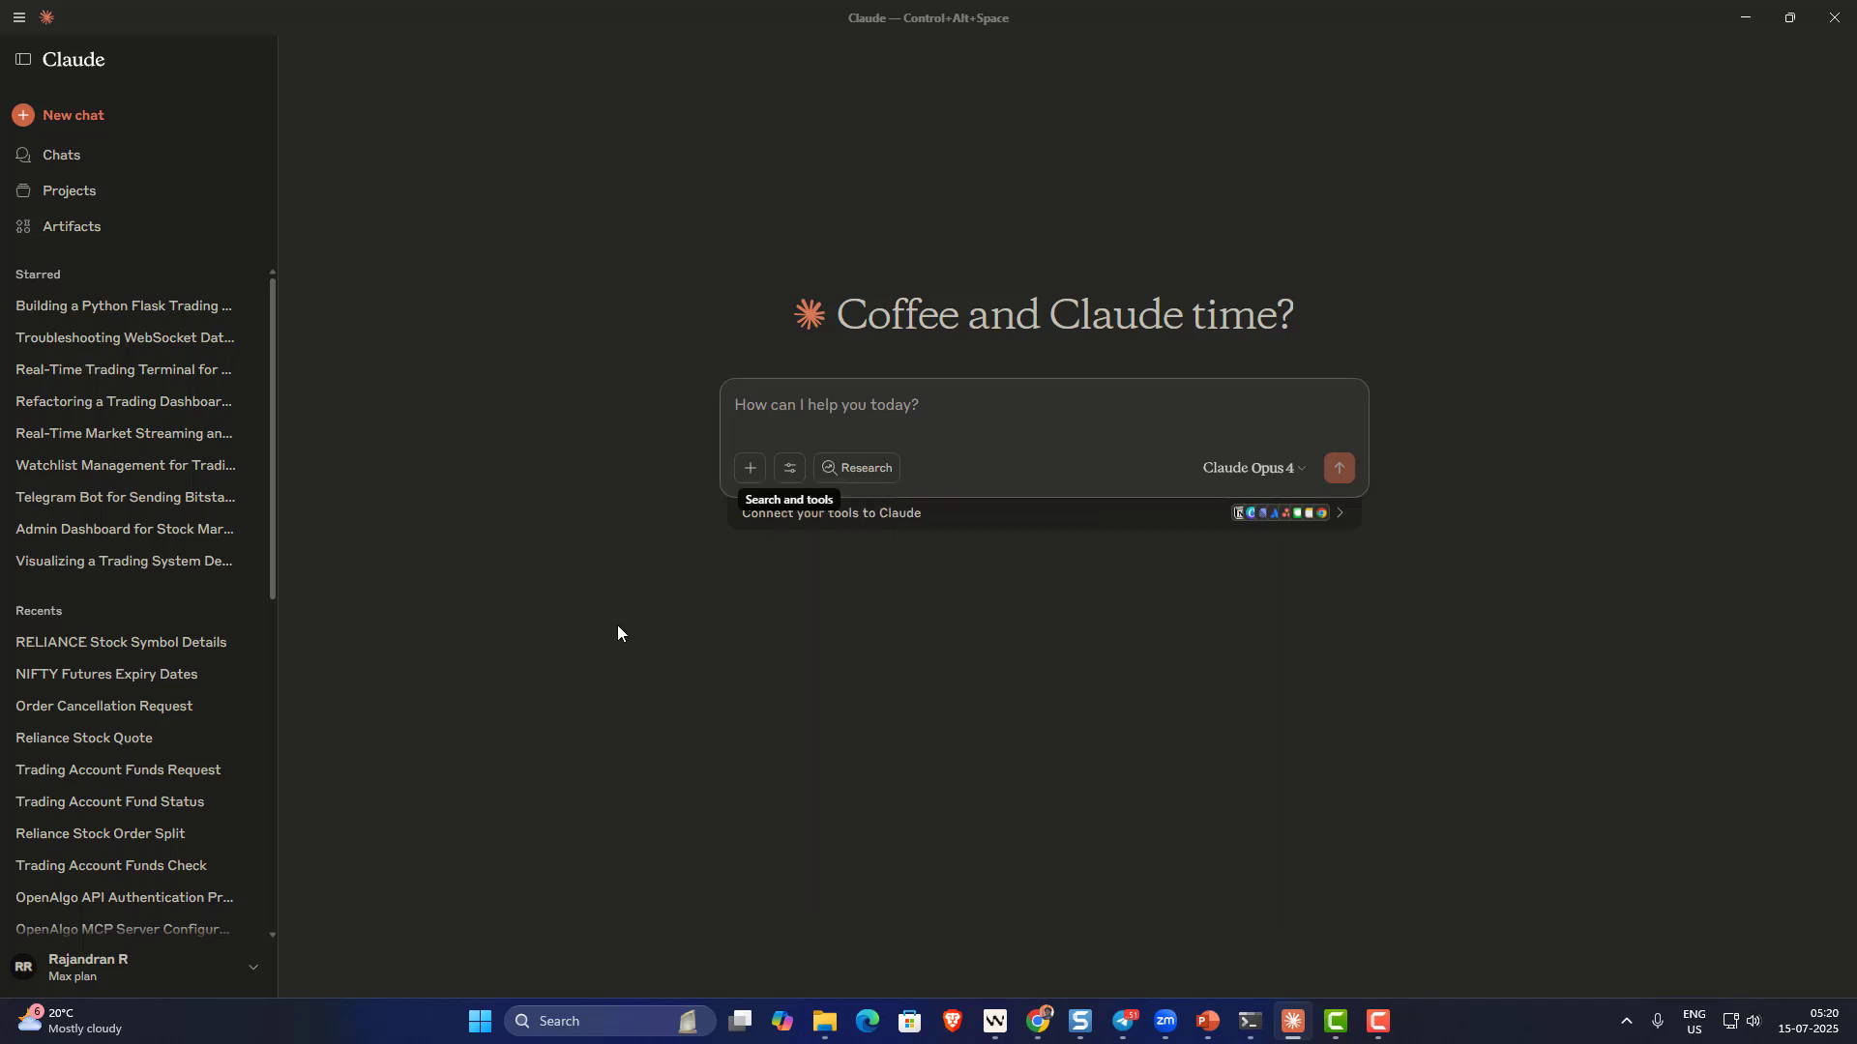
{"action": "left_click", "coordinate": [25, 979]}
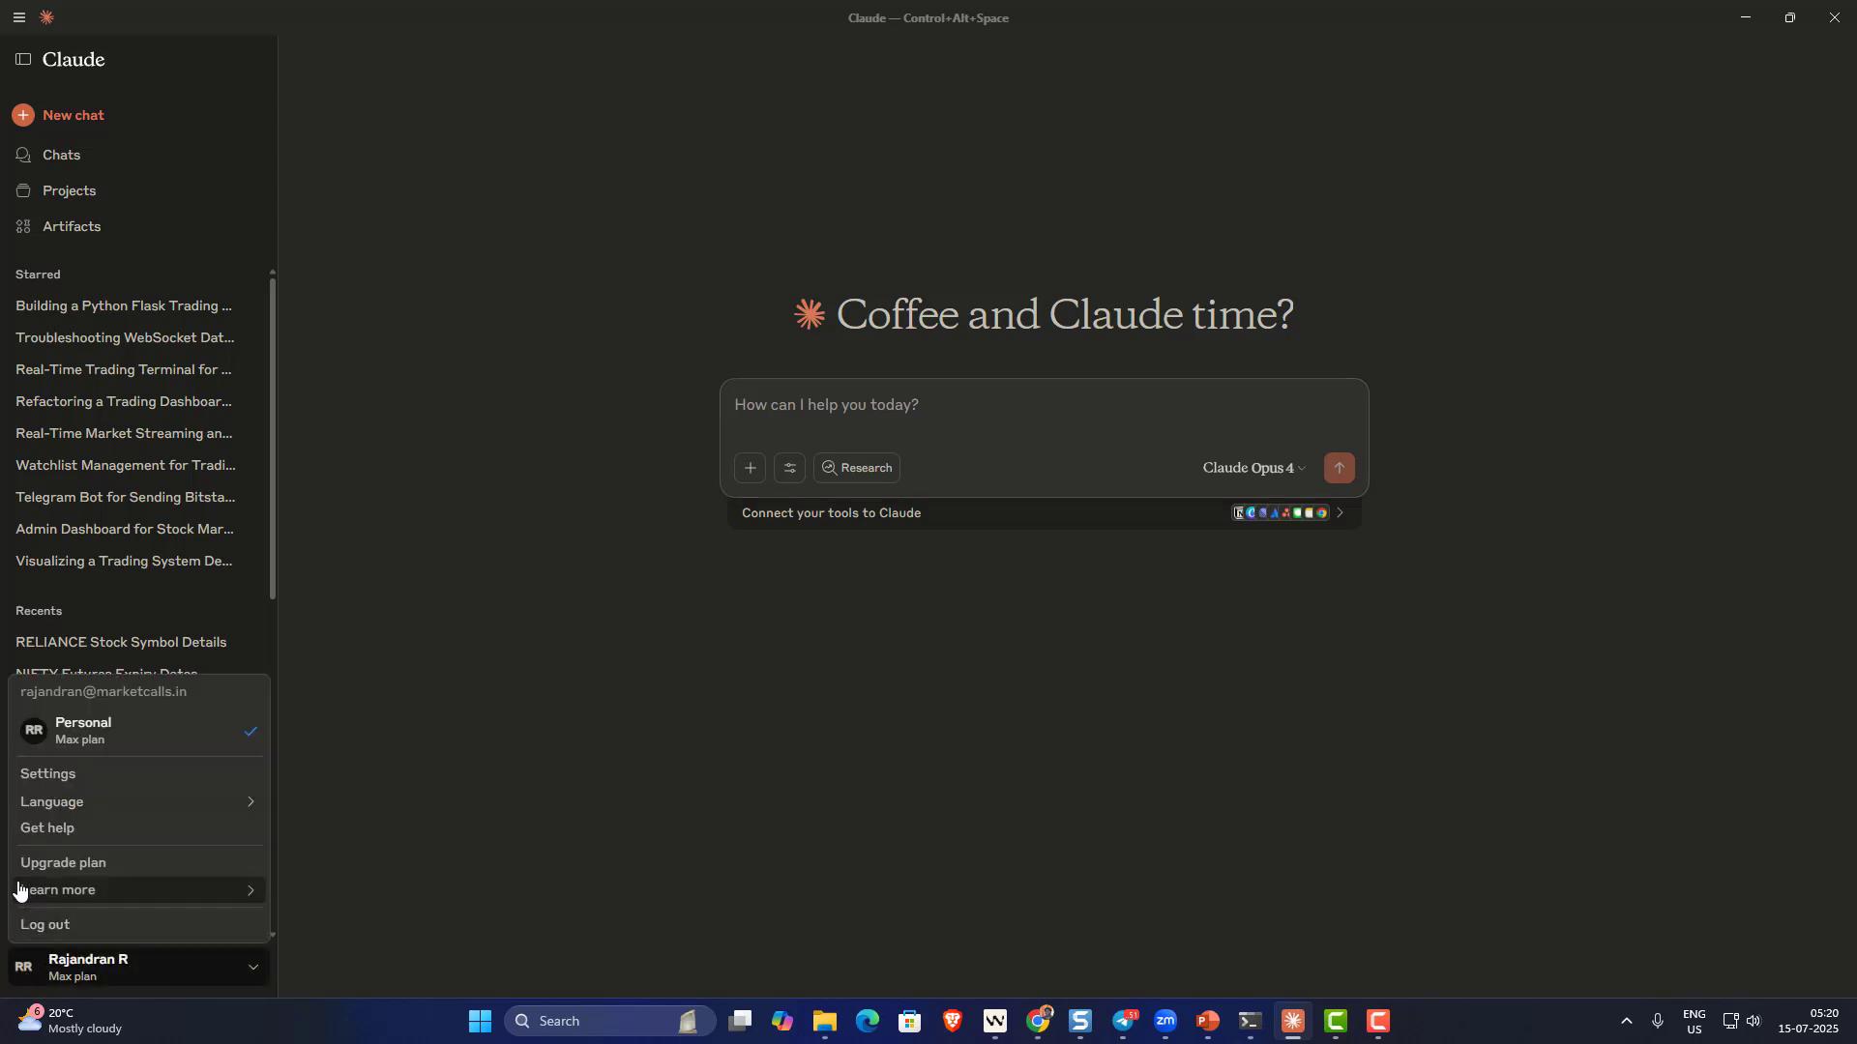
- View Developer settings with openalgo running and reveal claude_desktop_config in File Explorer
{"action": "left_click", "coordinate": [56, 777]}
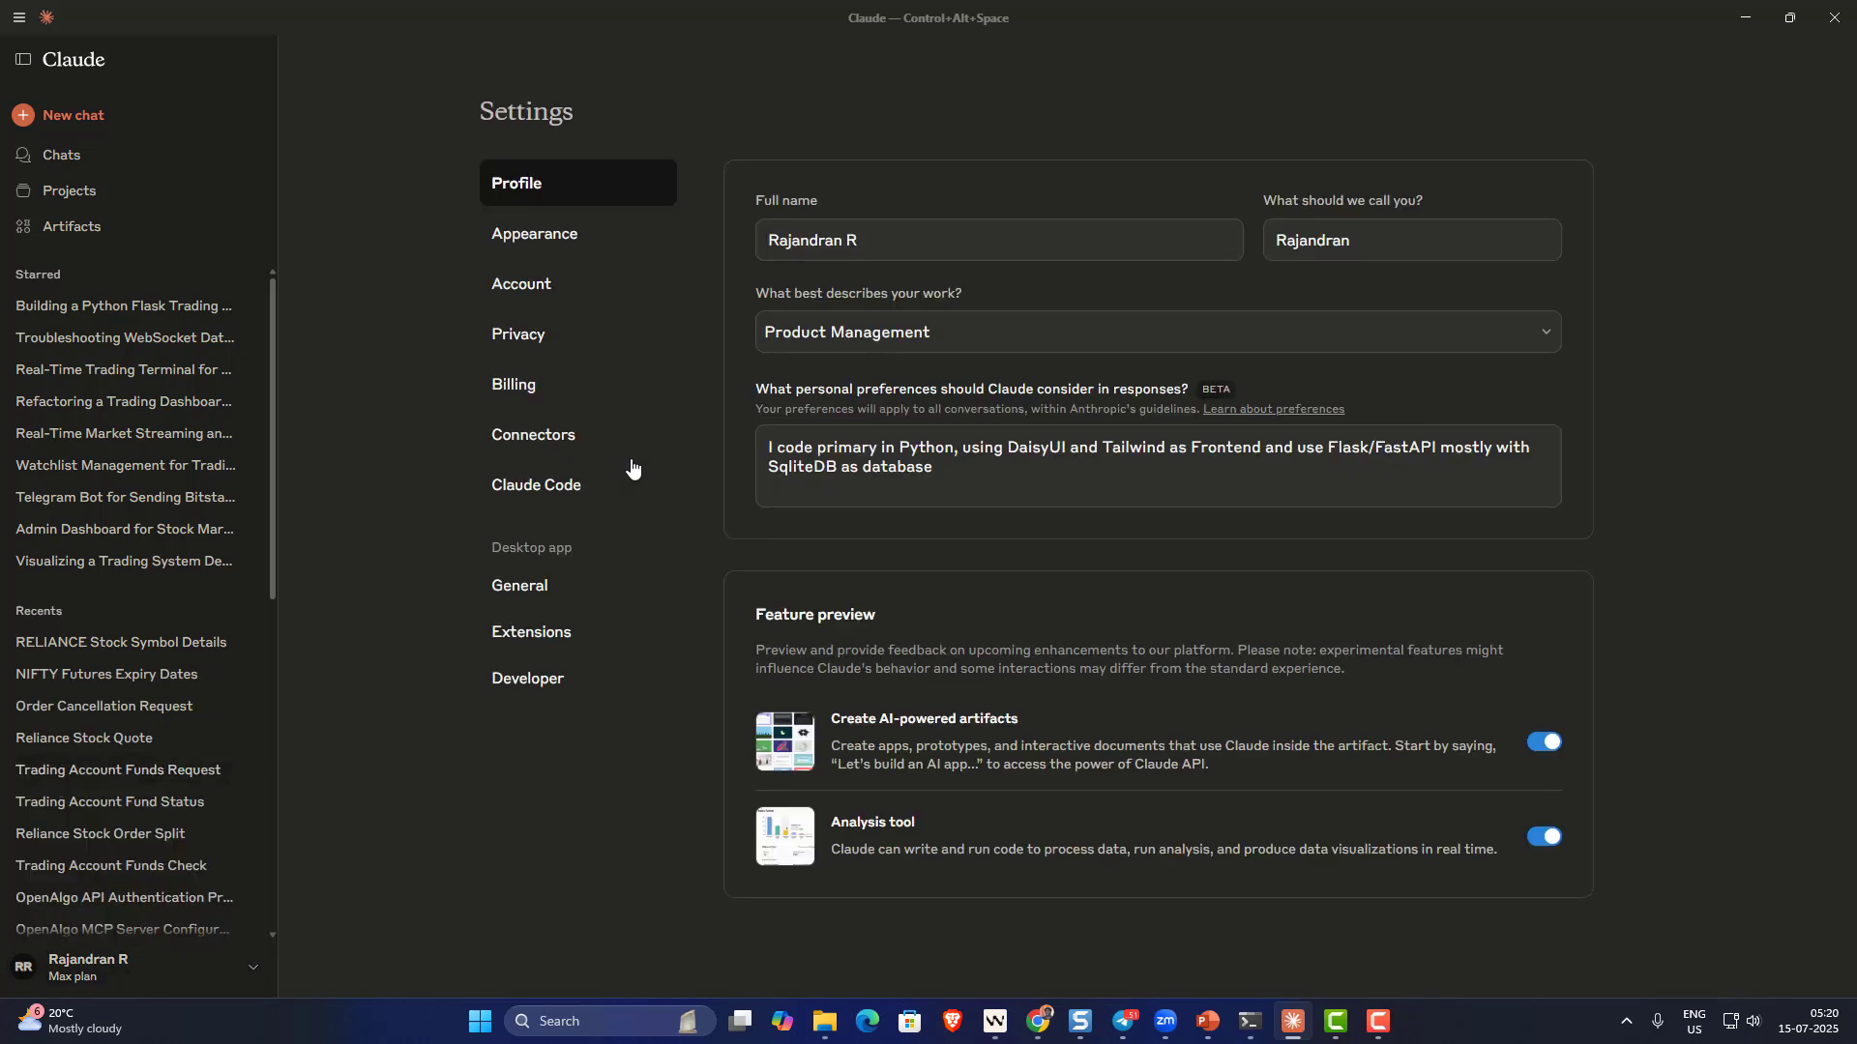
{"action": "left_click", "coordinate": [527, 689]}
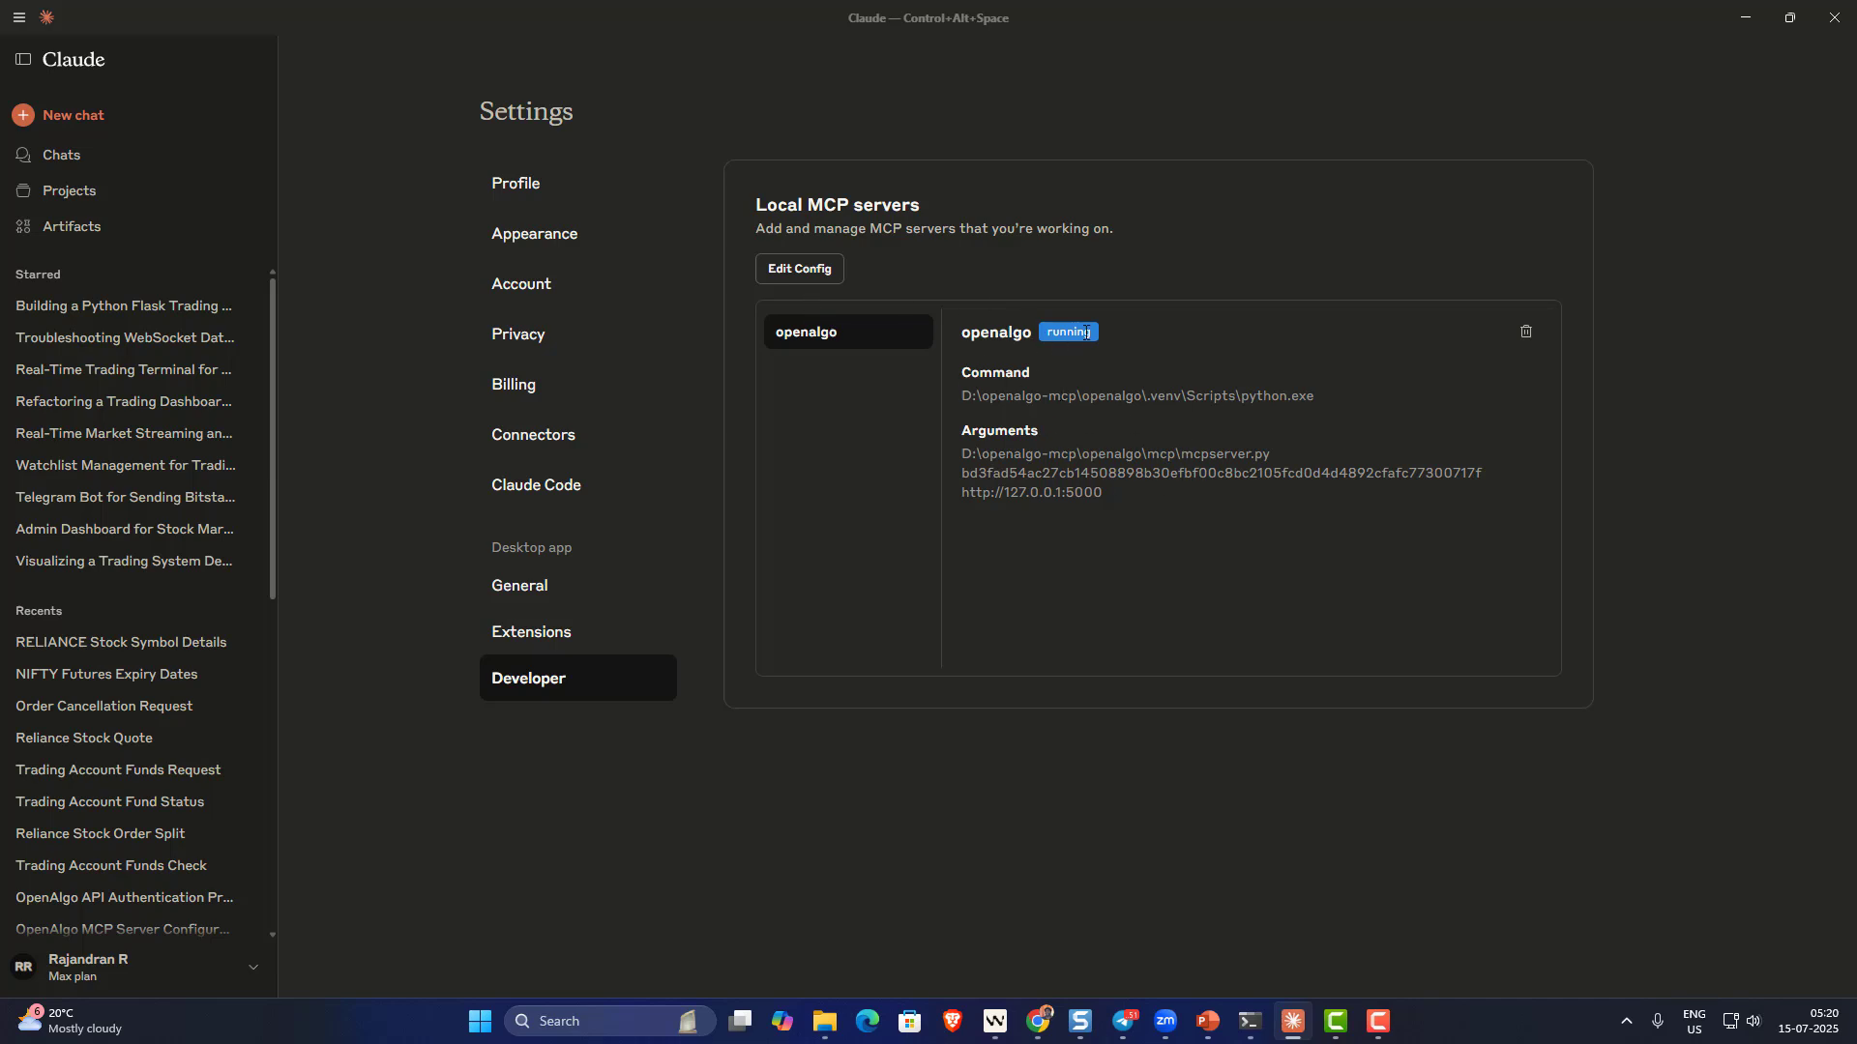
{"action": "left_click", "coordinate": [795, 271]}
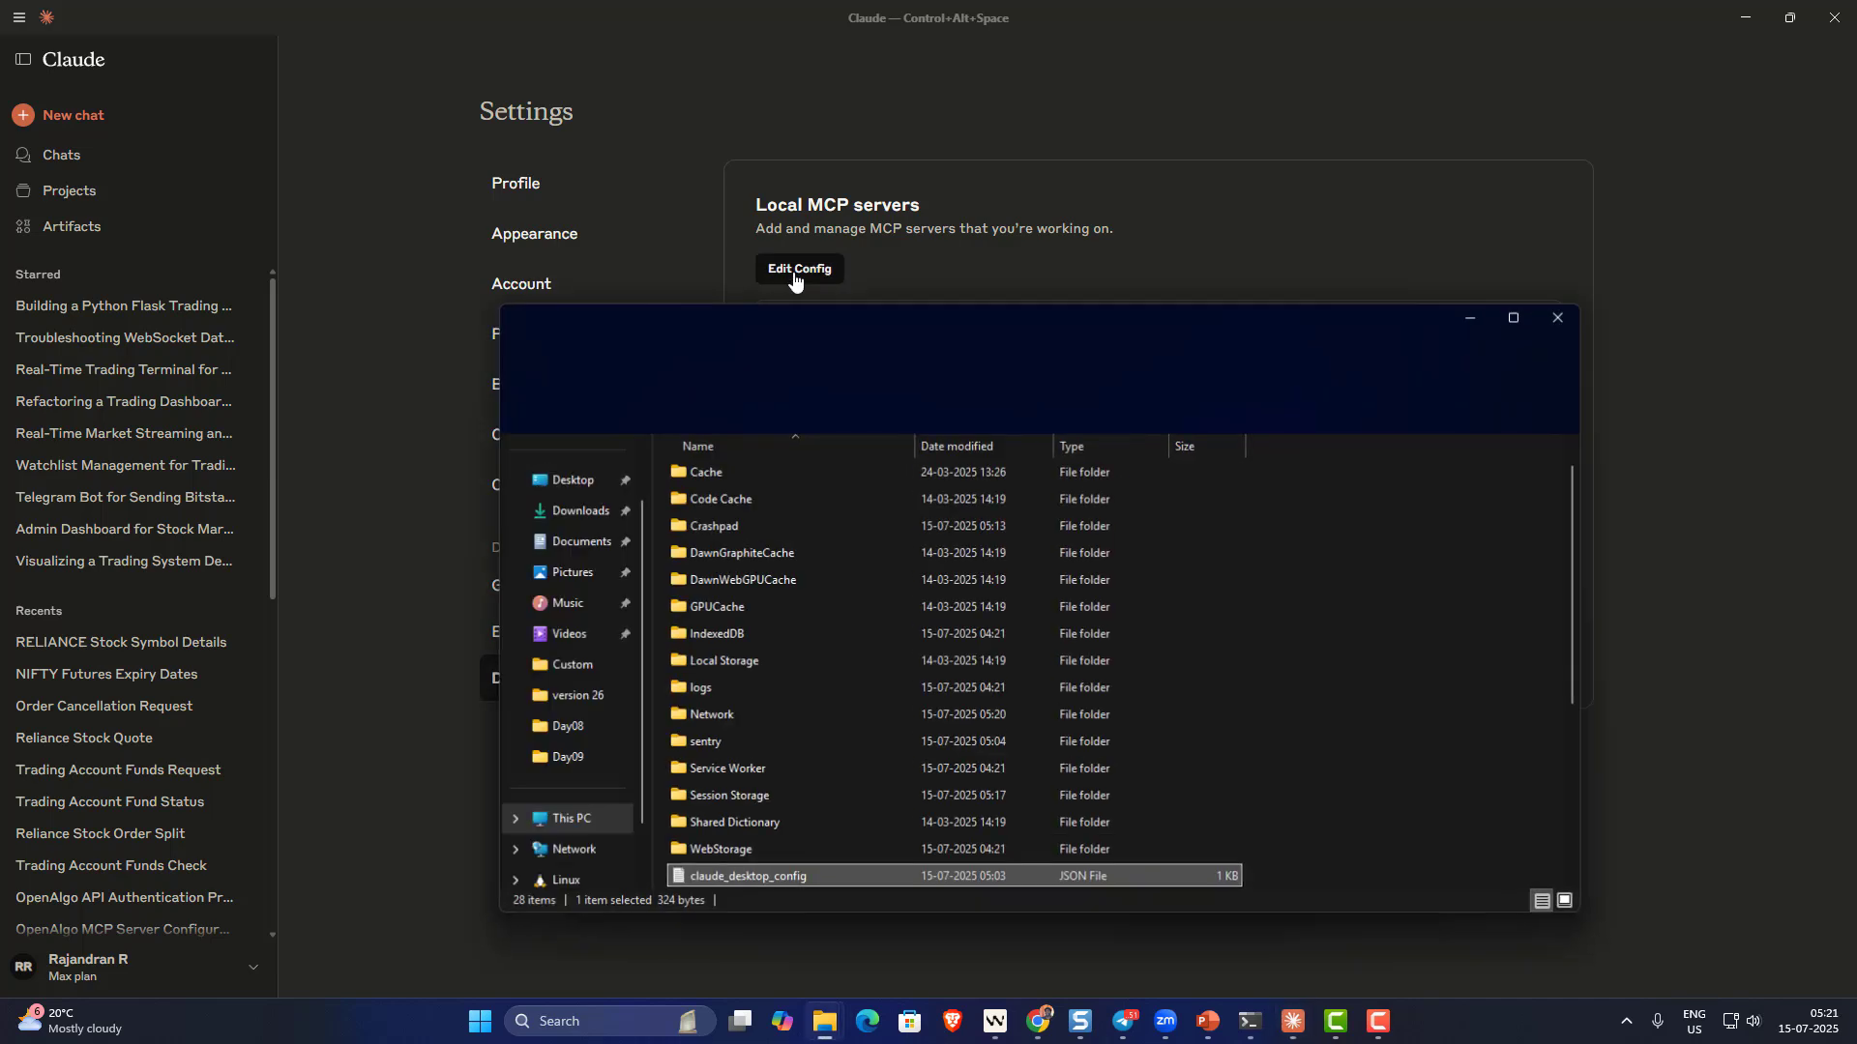
- Open claude_desktop_config.json in Notepad
{"action": "double_click", "coordinate": [740, 878]}
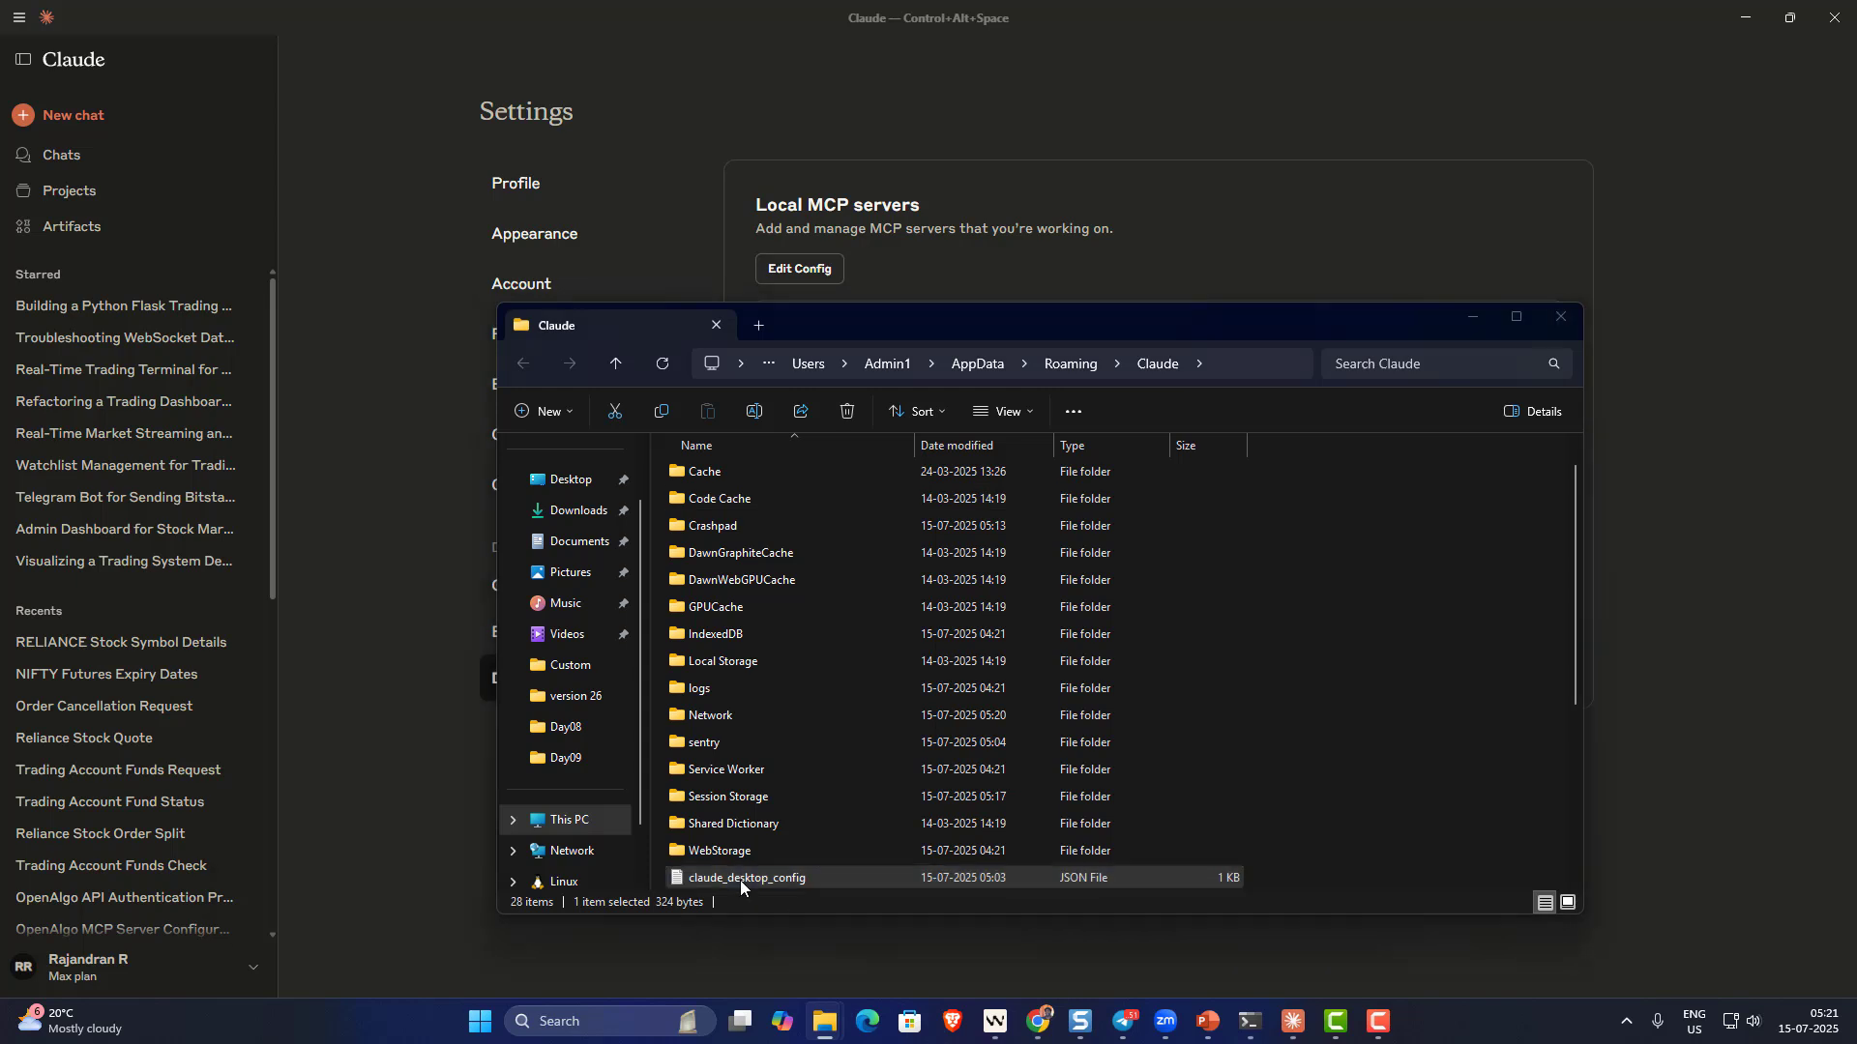
{"action": "key", "text": "ctrl+a"}
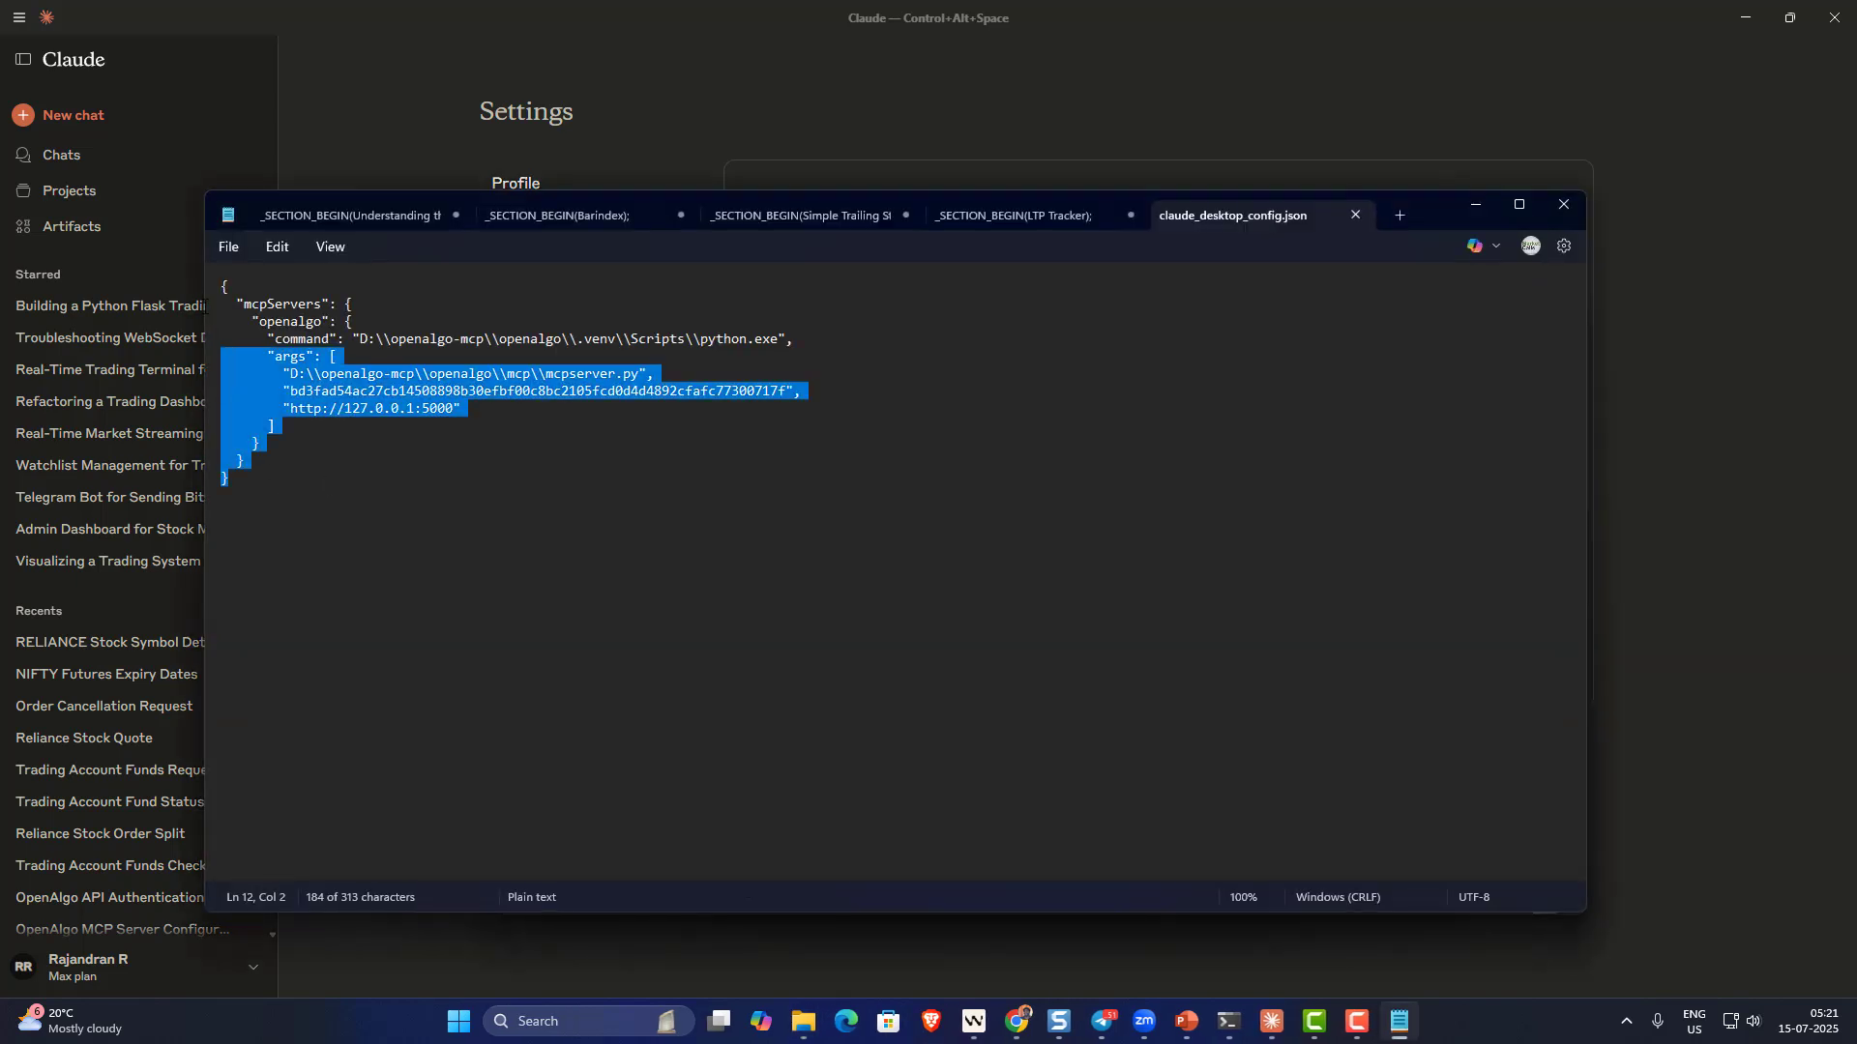
{"action": "left_click", "coordinate": [439, 455]}
{"action": "left_click_drag", "start_coordinate": [356, 340], "coordinate": [777, 344]}
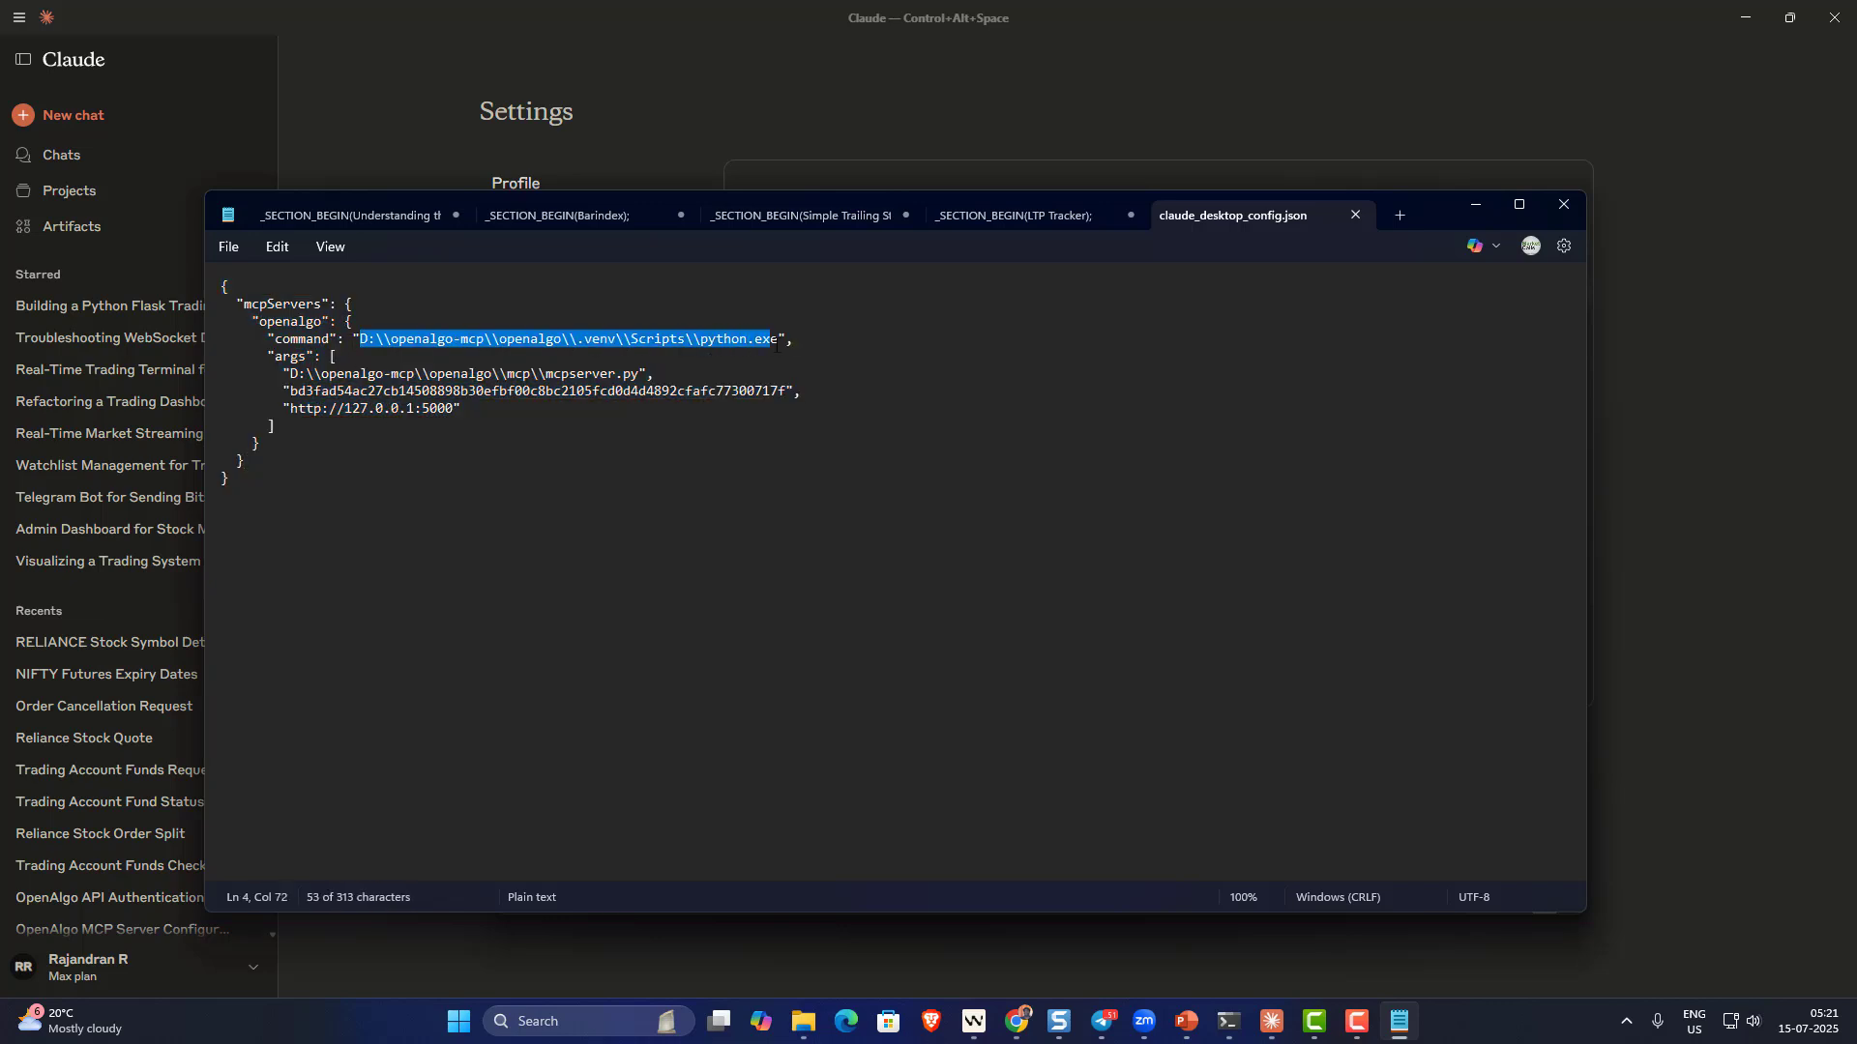
{"action": "left_click_drag", "start_coordinate": [289, 375], "coordinate": [646, 375]}
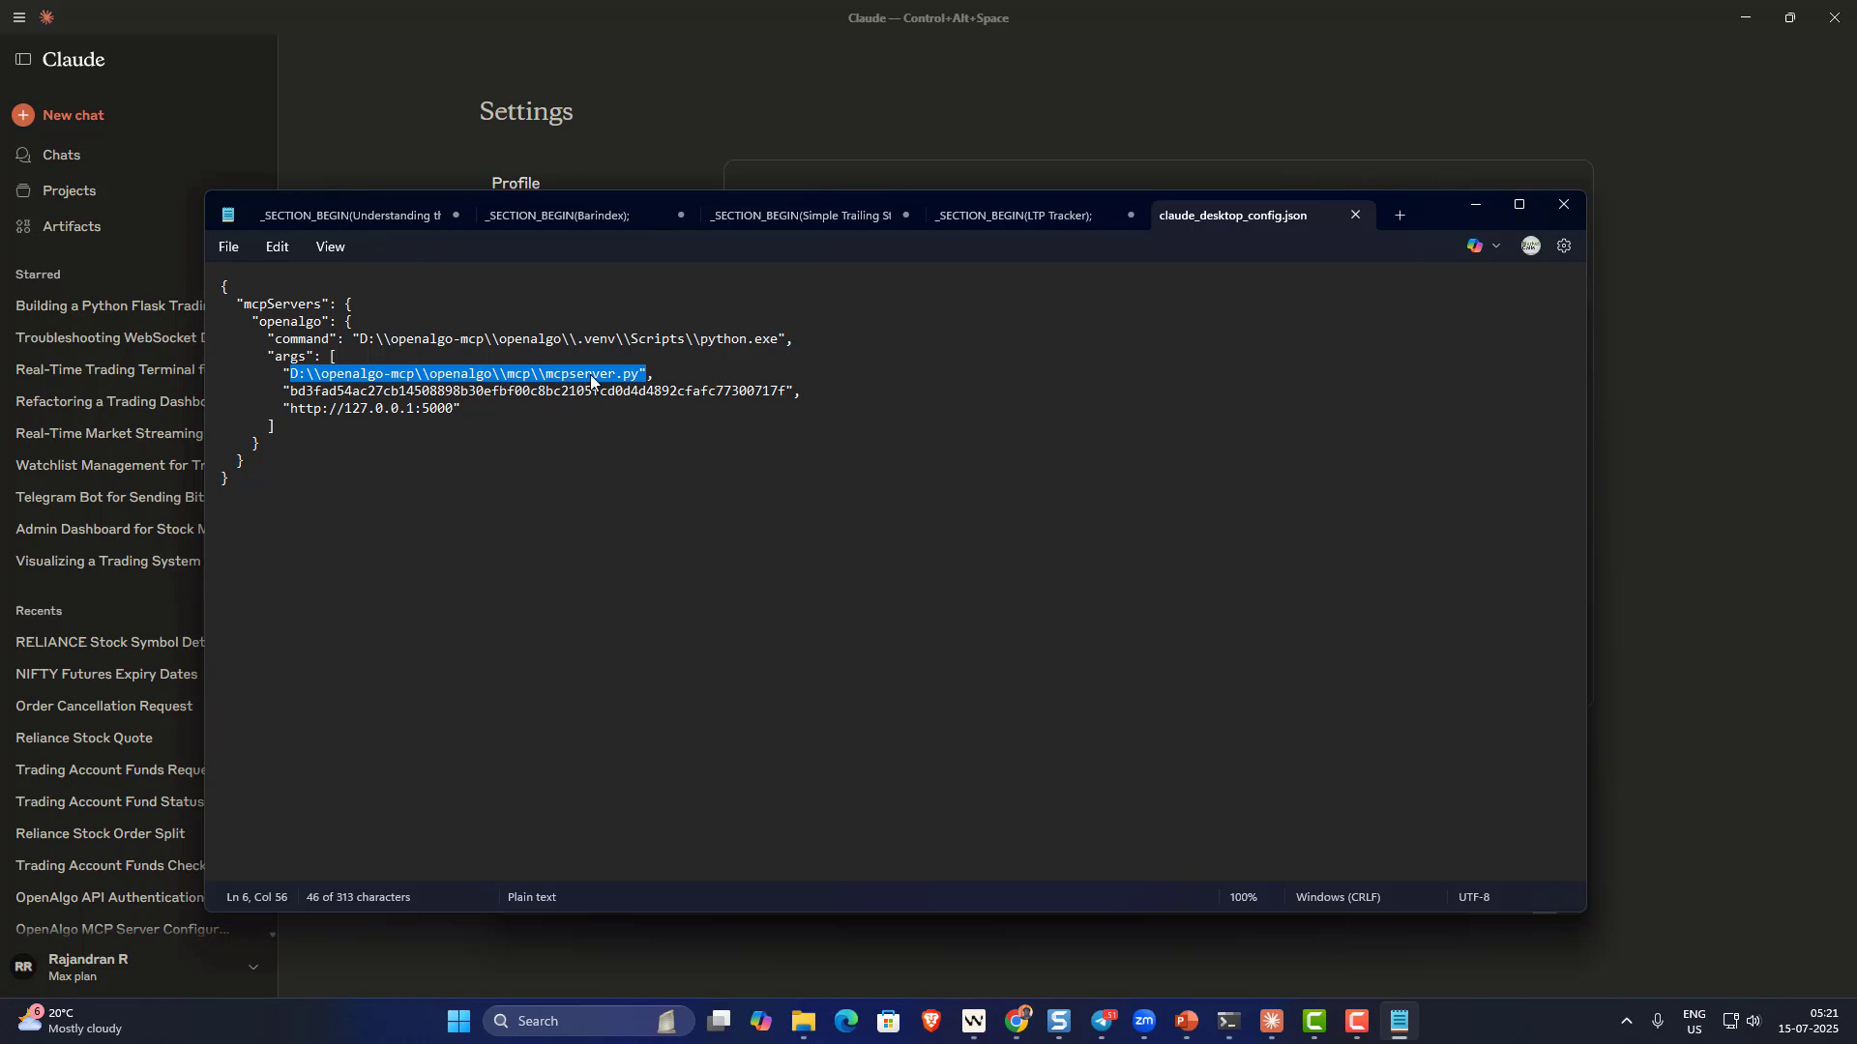
{"action": "left_click_drag", "start_coordinate": [290, 392], "coordinate": [778, 392]}
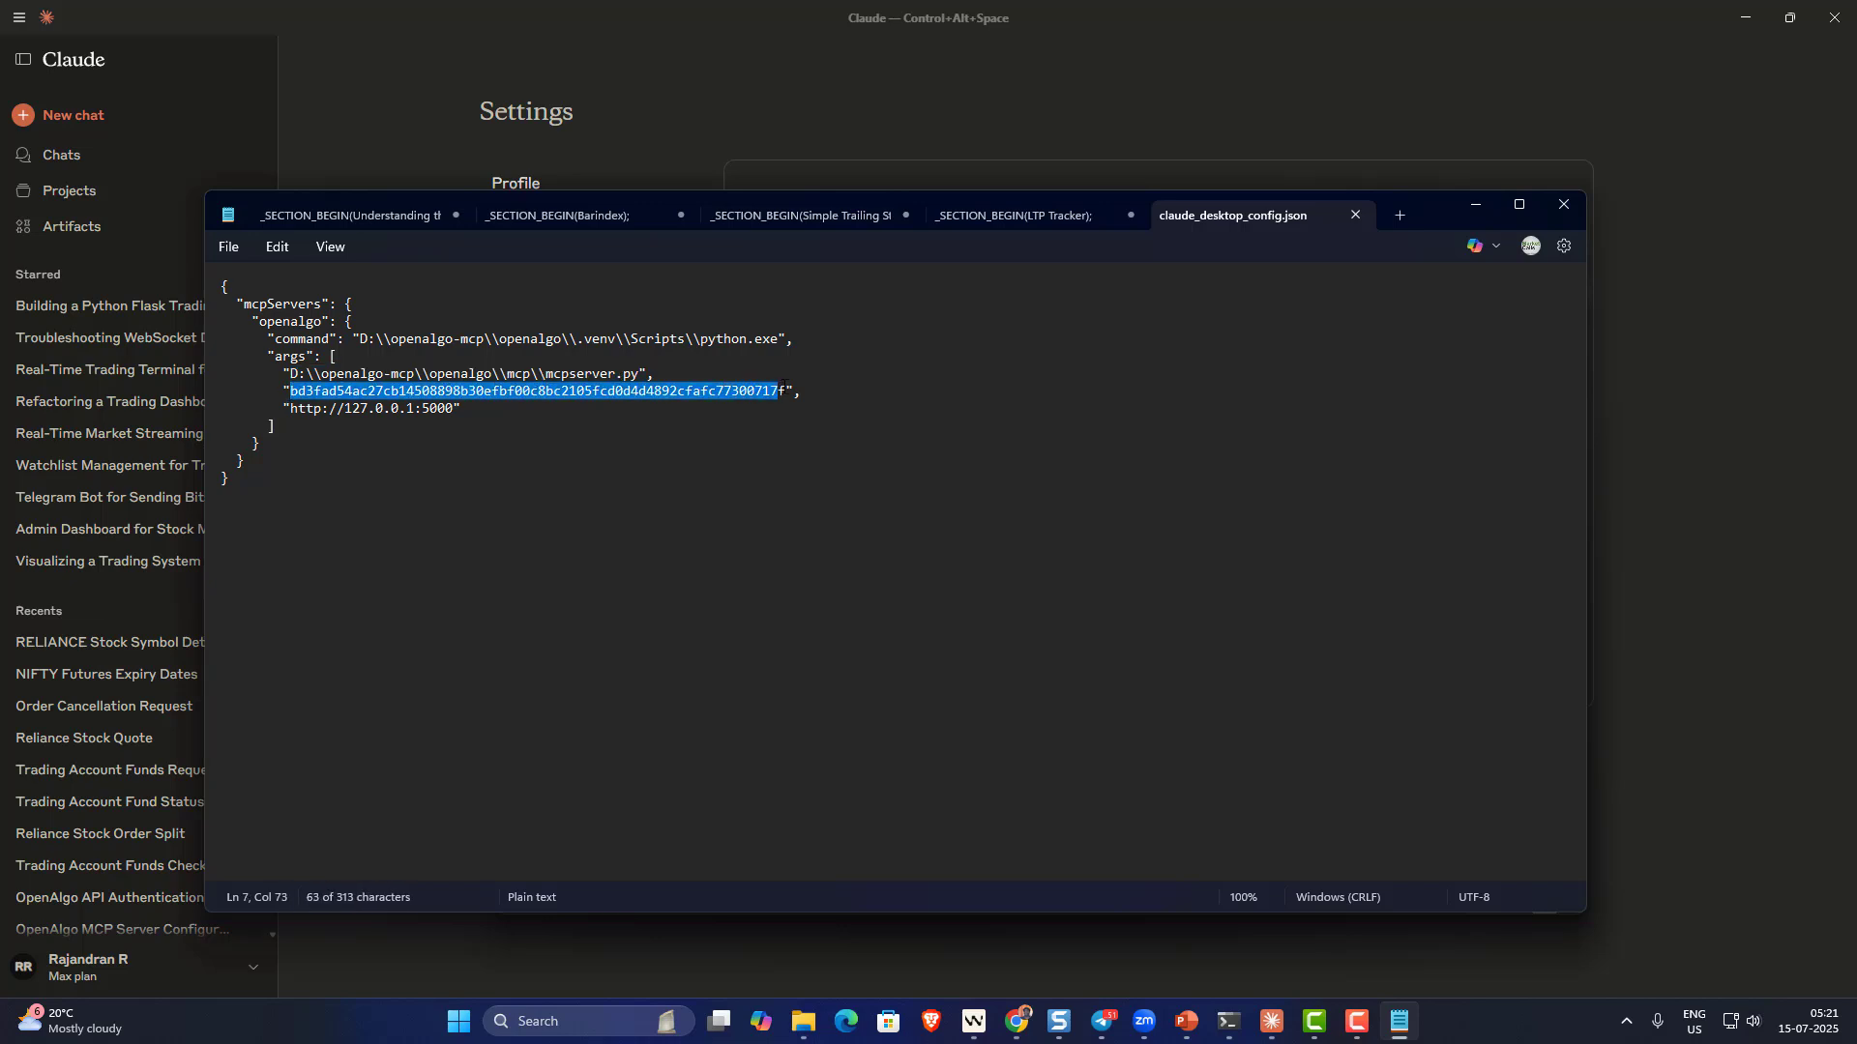
{"action": "left_click_drag", "start_coordinate": [454, 408], "coordinate": [290, 408]}
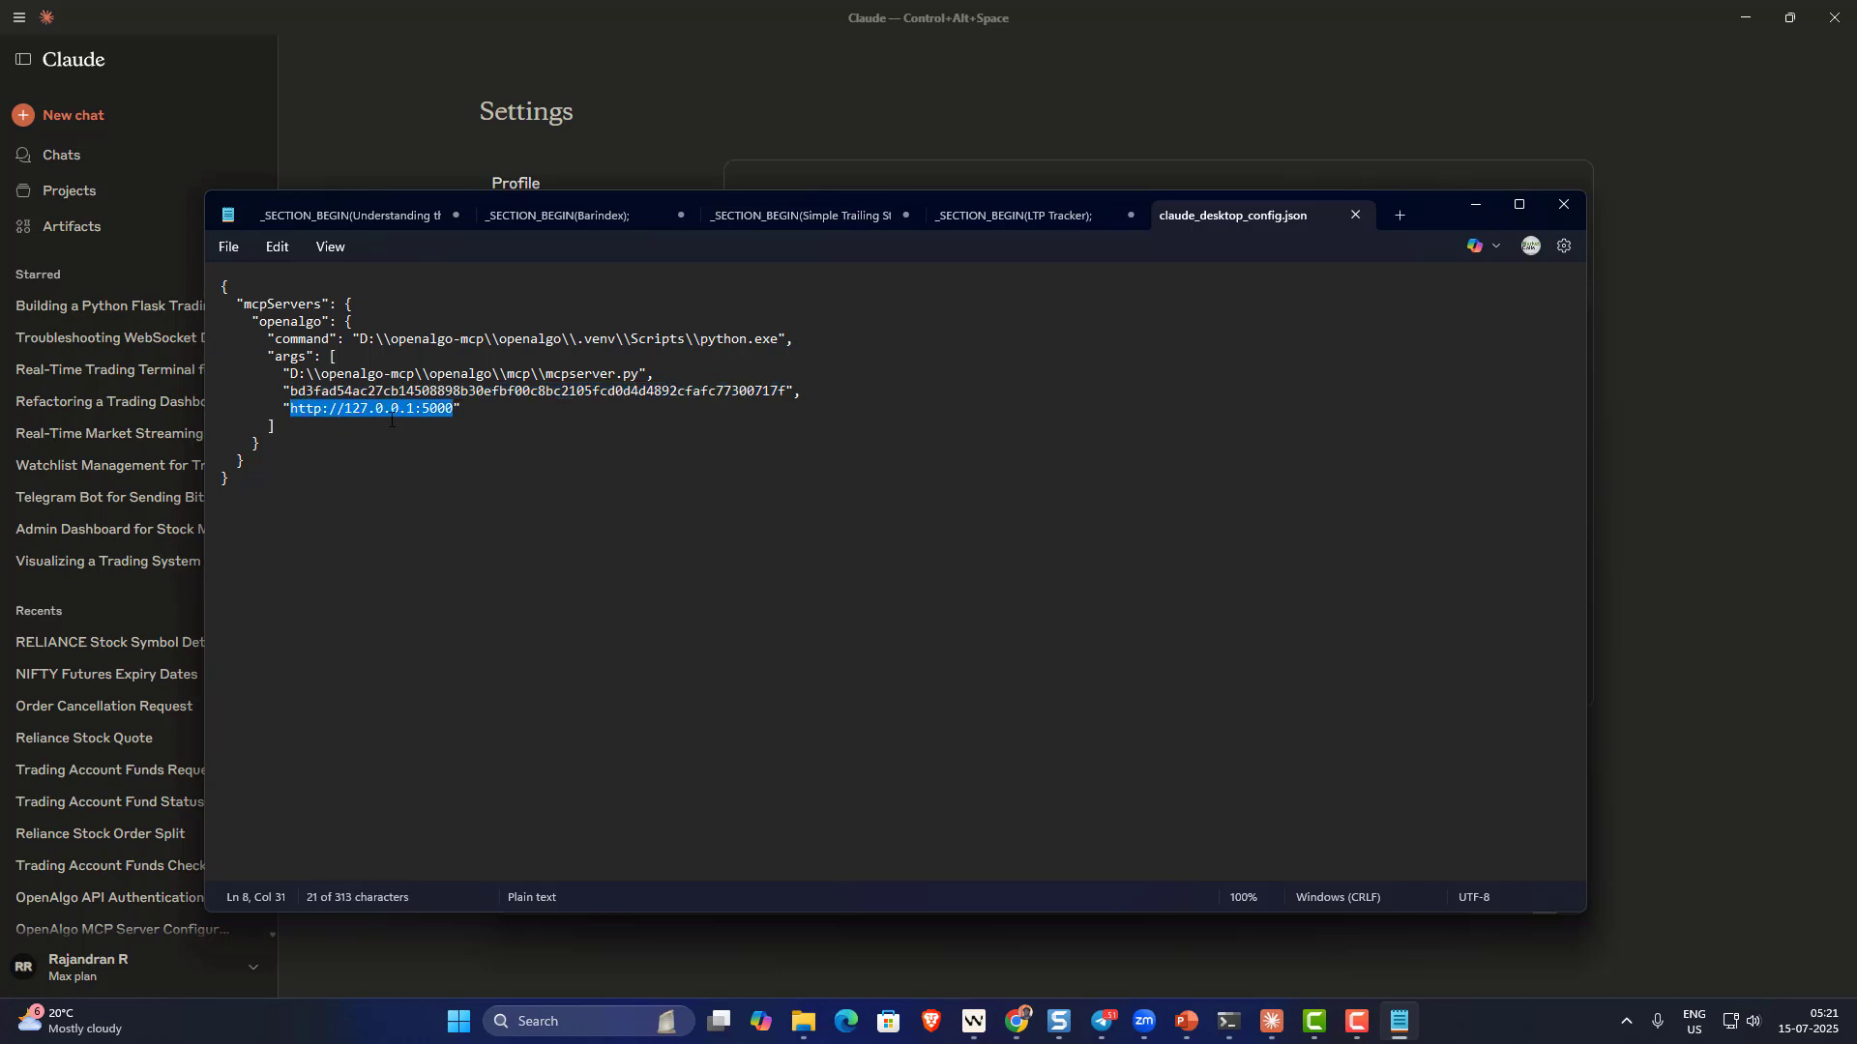
{"action": "left_click", "coordinate": [395, 489]}
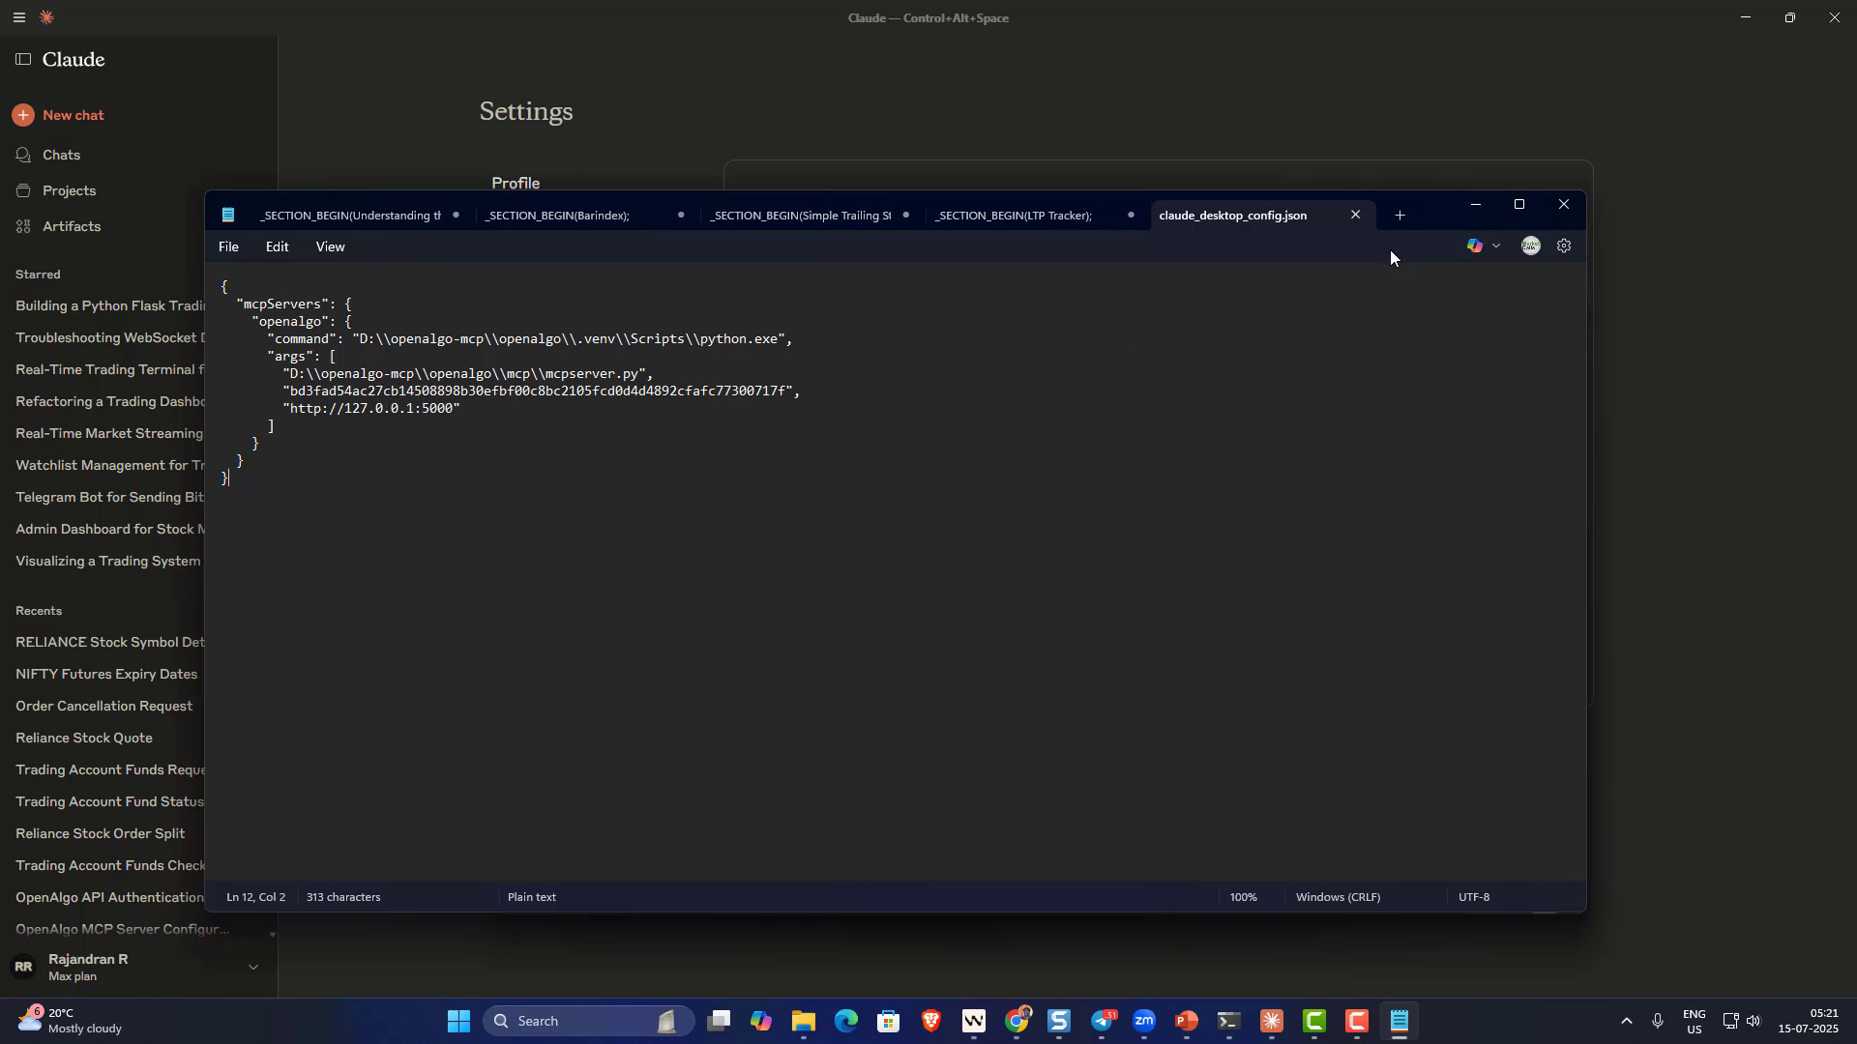
{"action": "left_click", "coordinate": [1605, 290]}
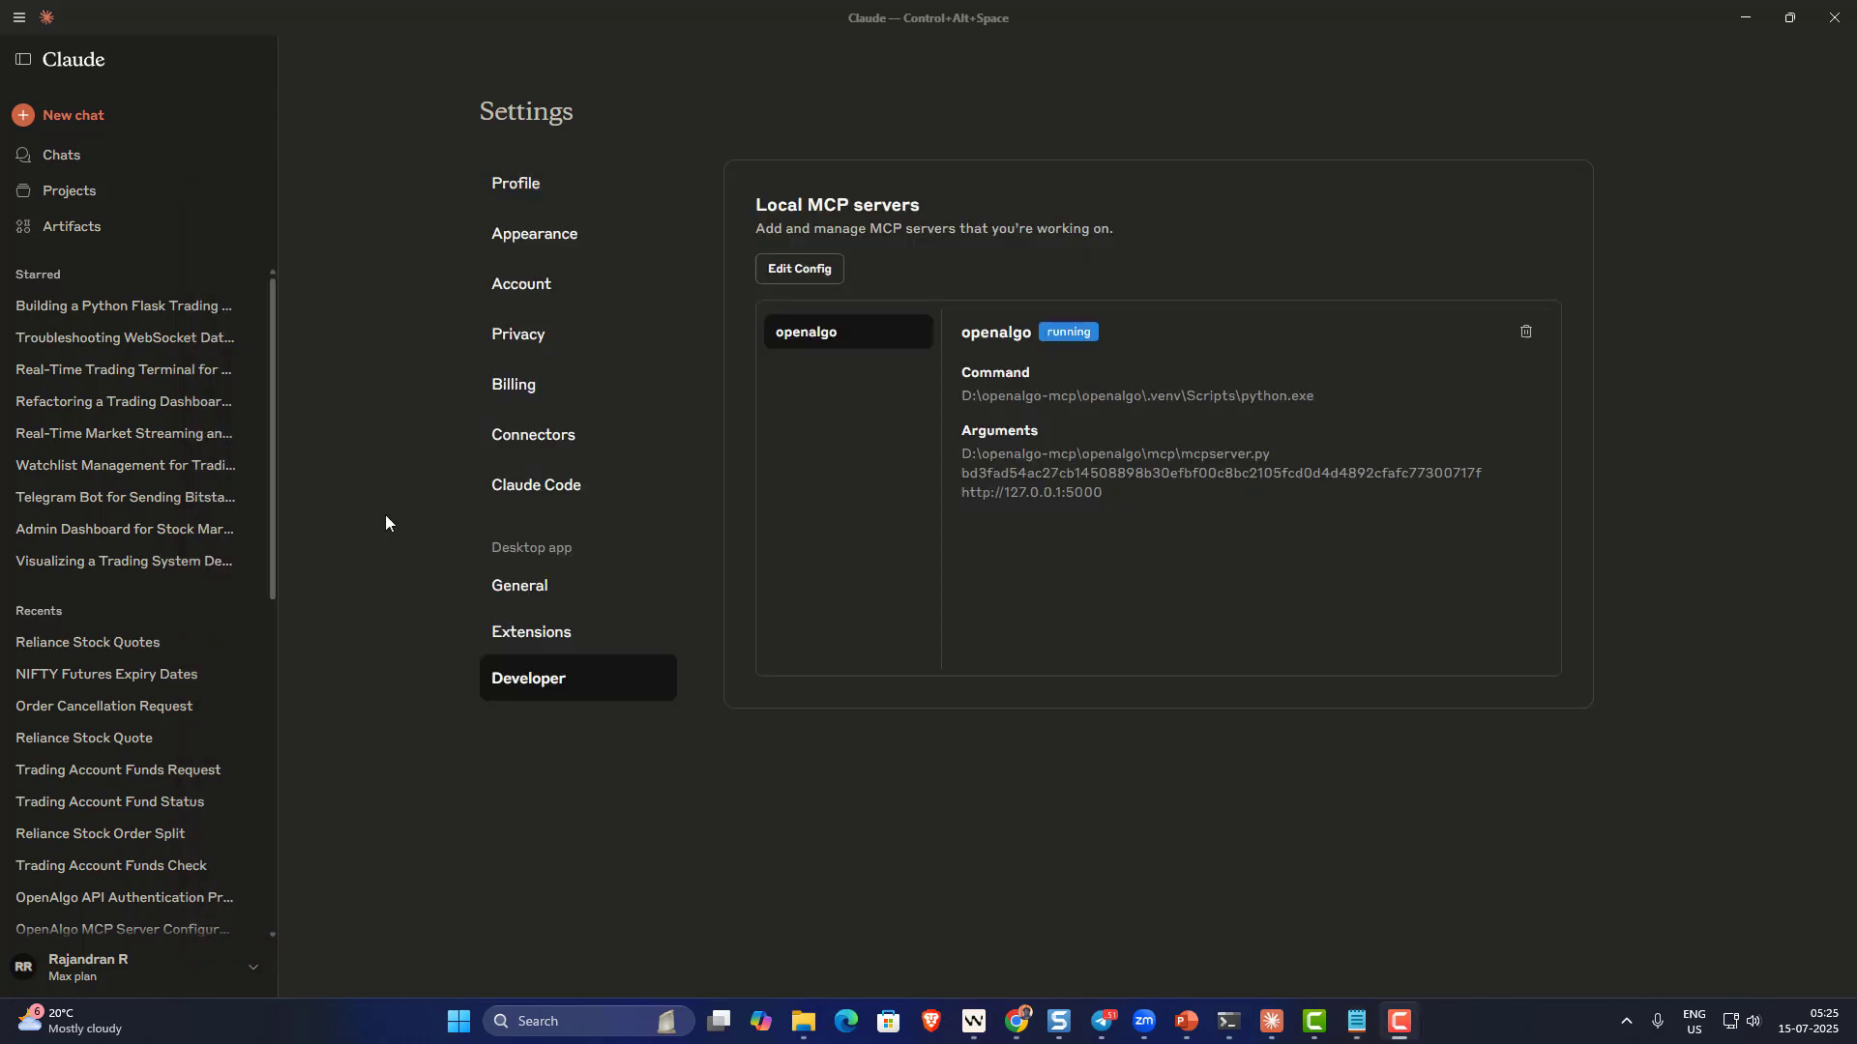
- In a new chat, ask 'quotes for reliance' and get the NSE price ₹1,483.70
{"action": "left_click", "coordinate": [85, 120]}
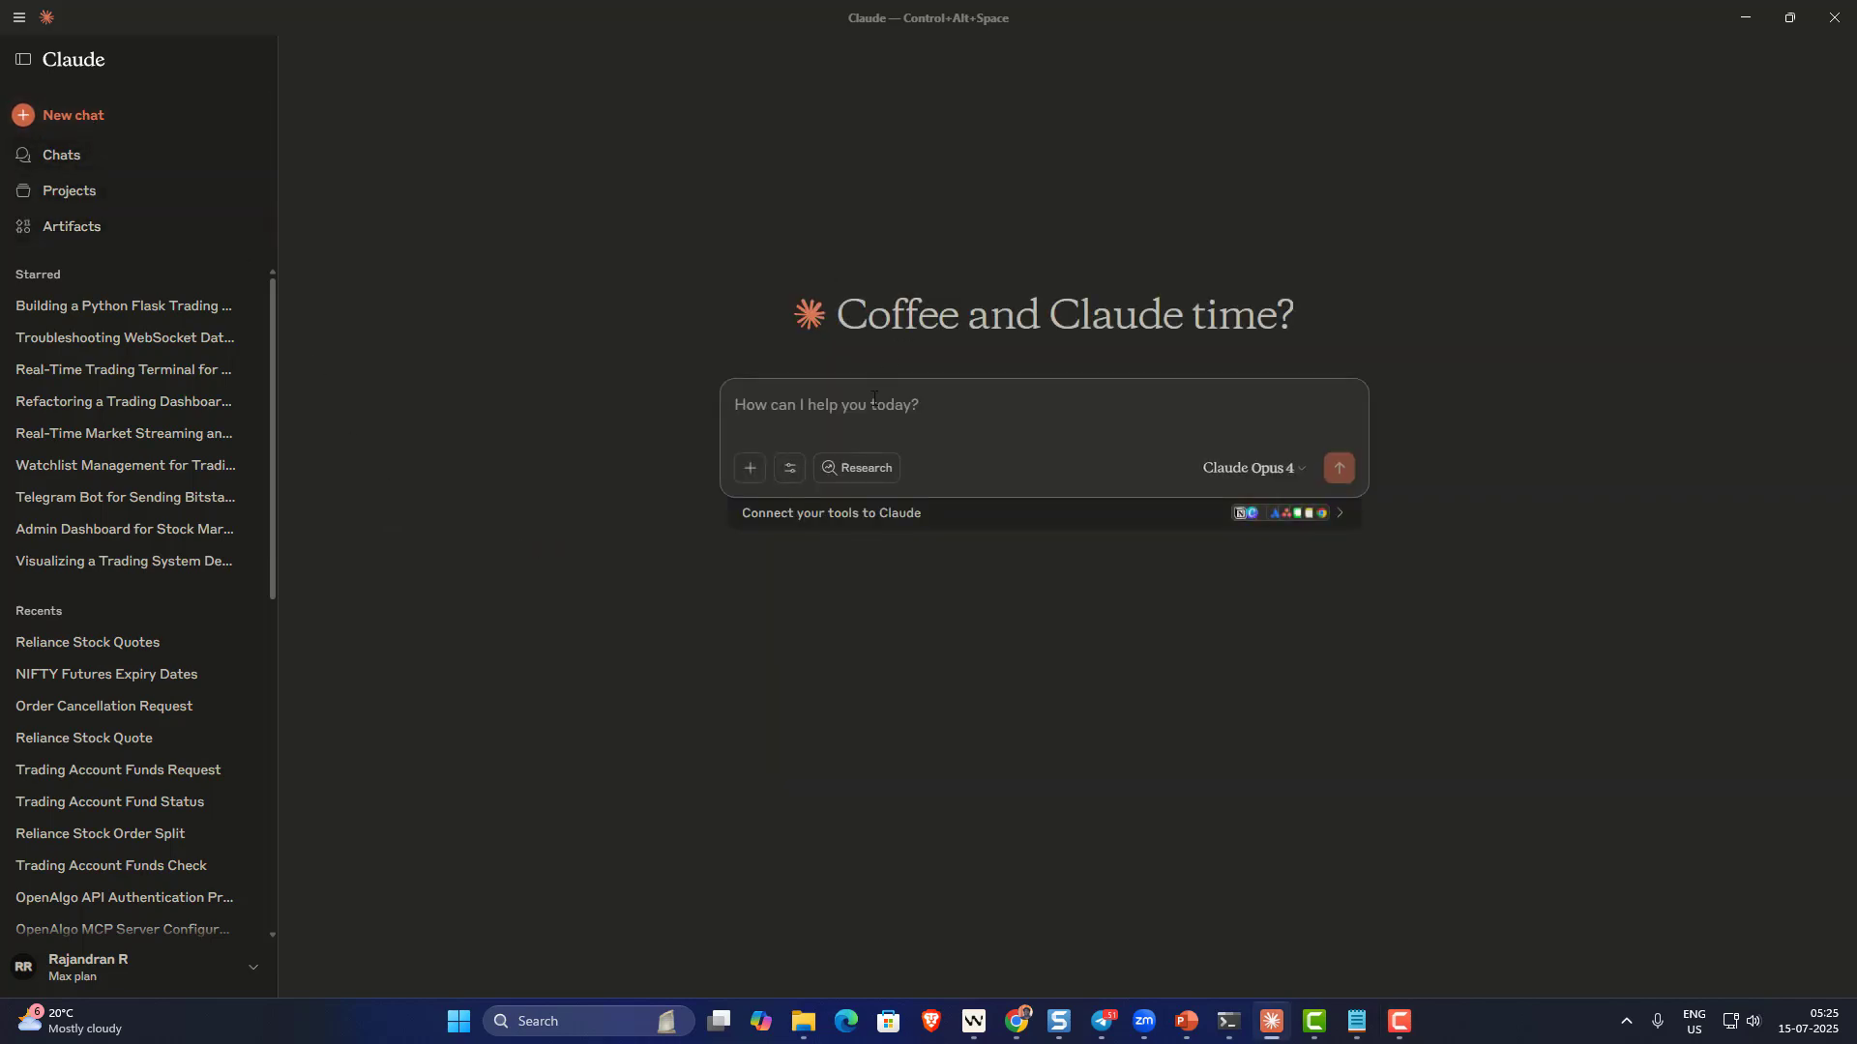
{"action": "type", "text": "quotes for reliance"}
{"action": "key", "text": "Return"}
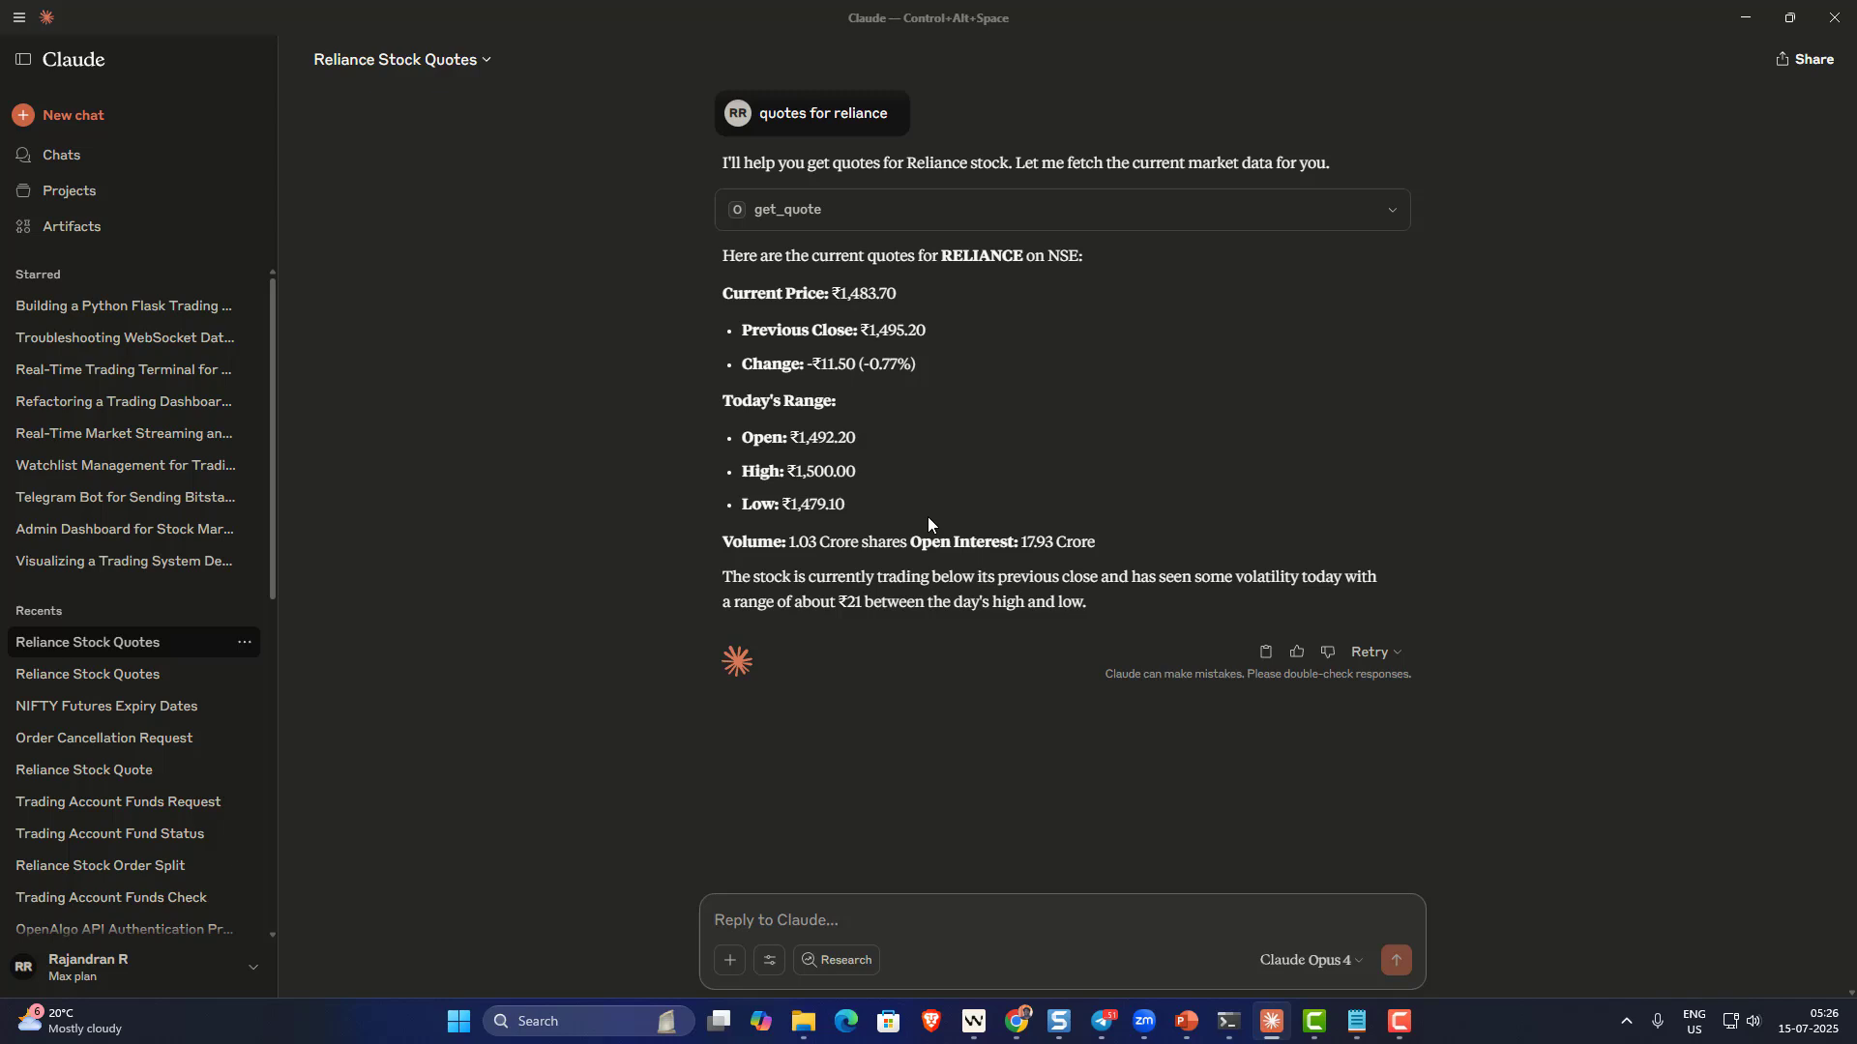
- Show the list of openalgo tools from the tools menu
{"action": "left_click", "coordinate": [771, 963]}
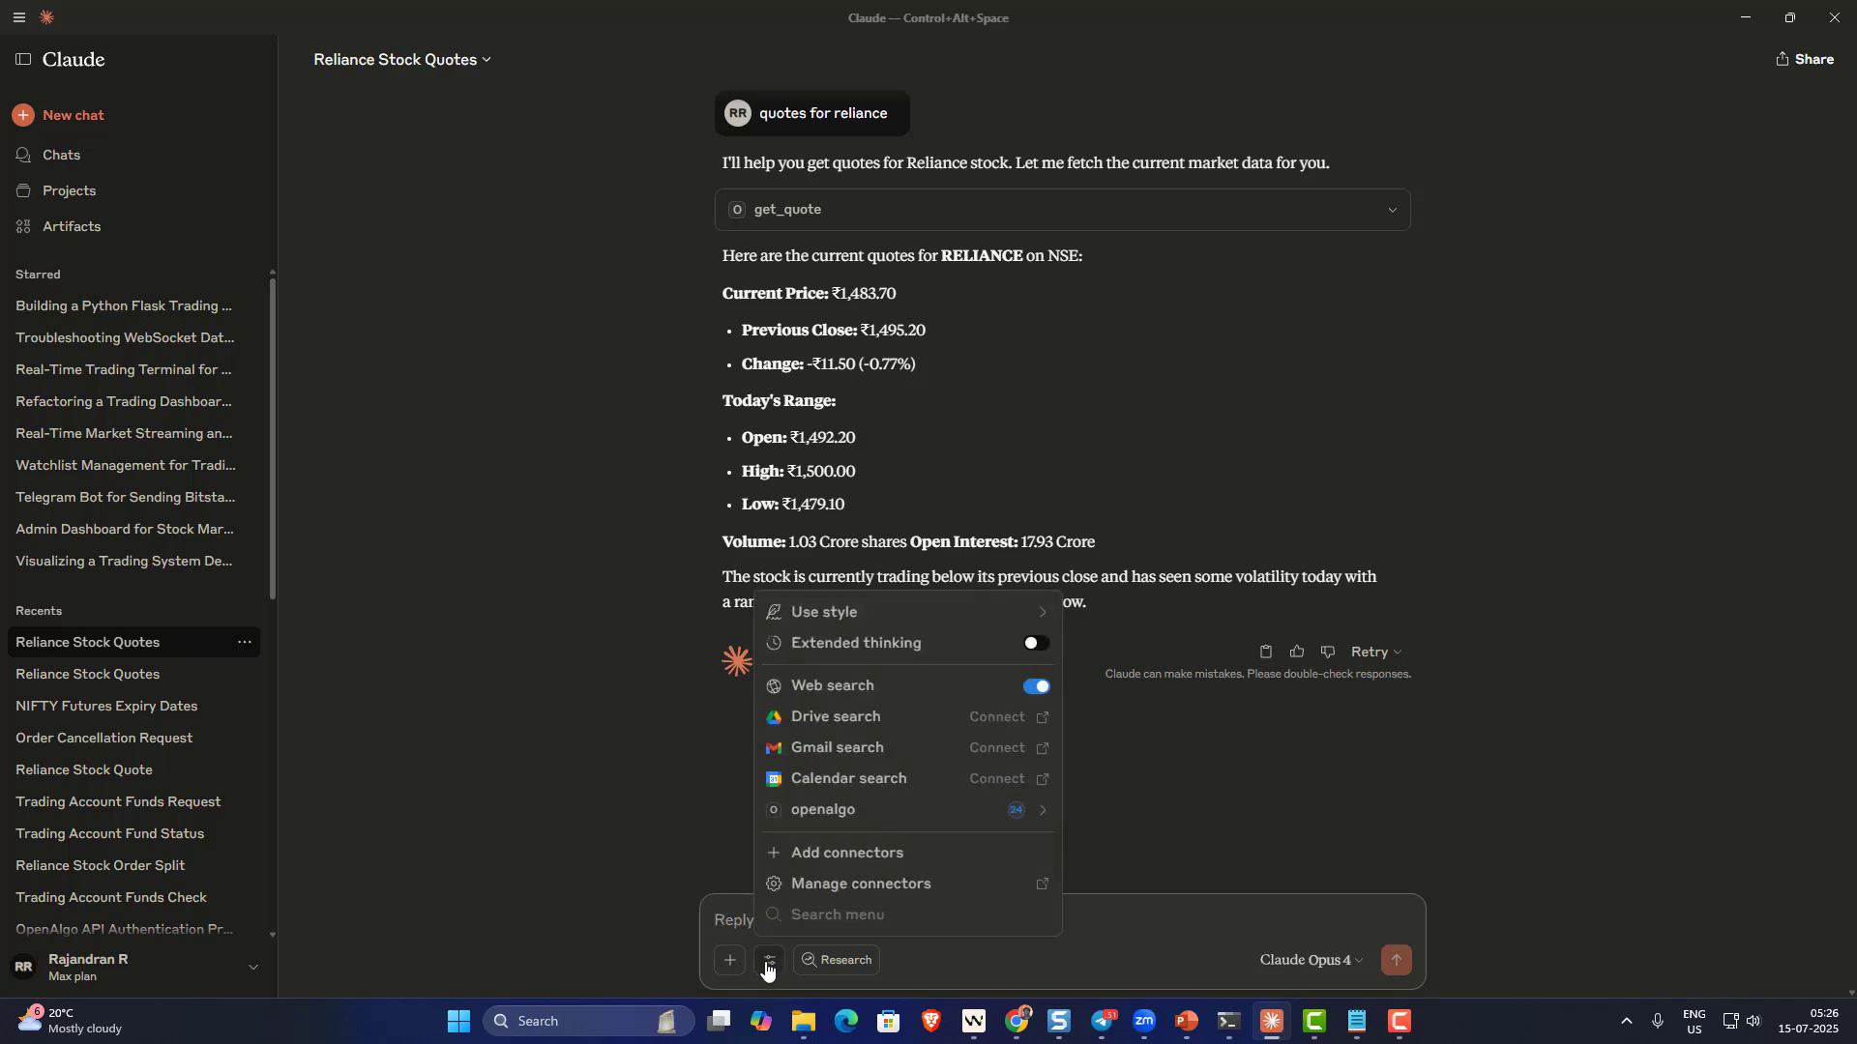
{"action": "left_click", "coordinate": [838, 813]}
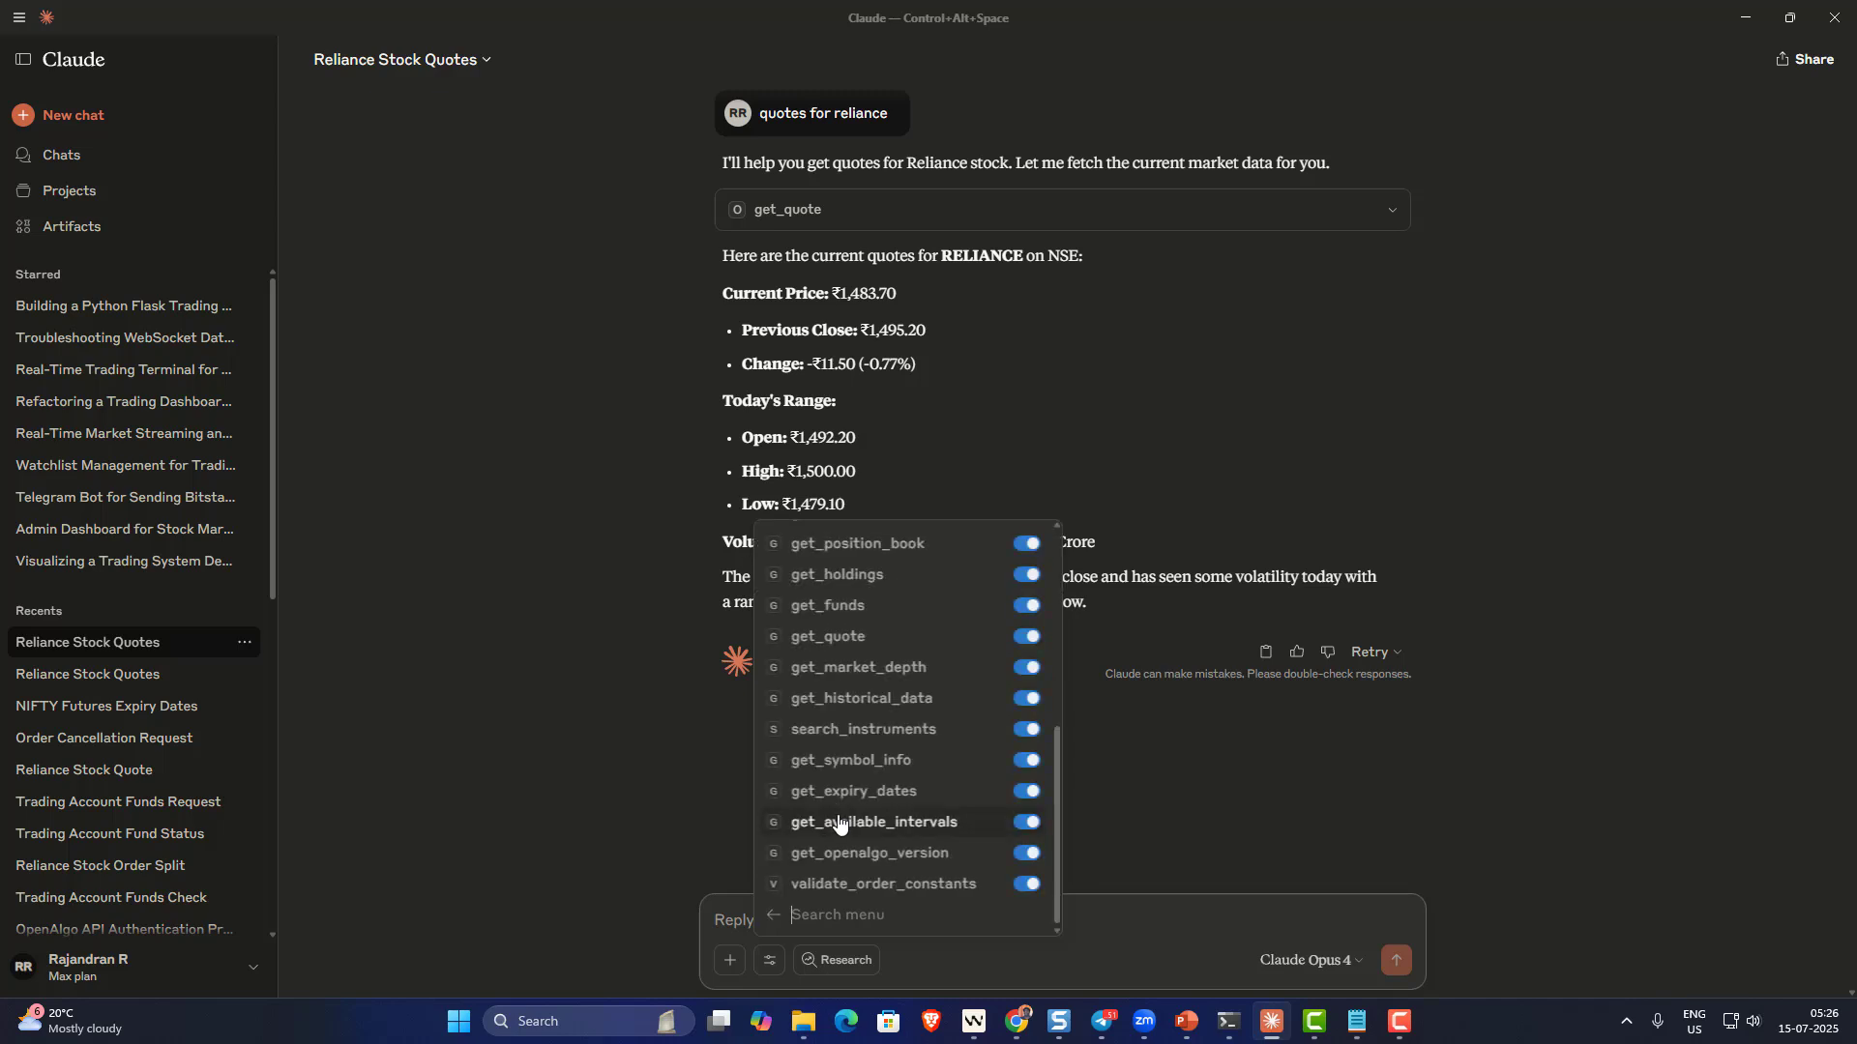
{"action": "scroll", "coordinate": [863, 671], "scroll_direction": "up", "scroll_amount": 5}
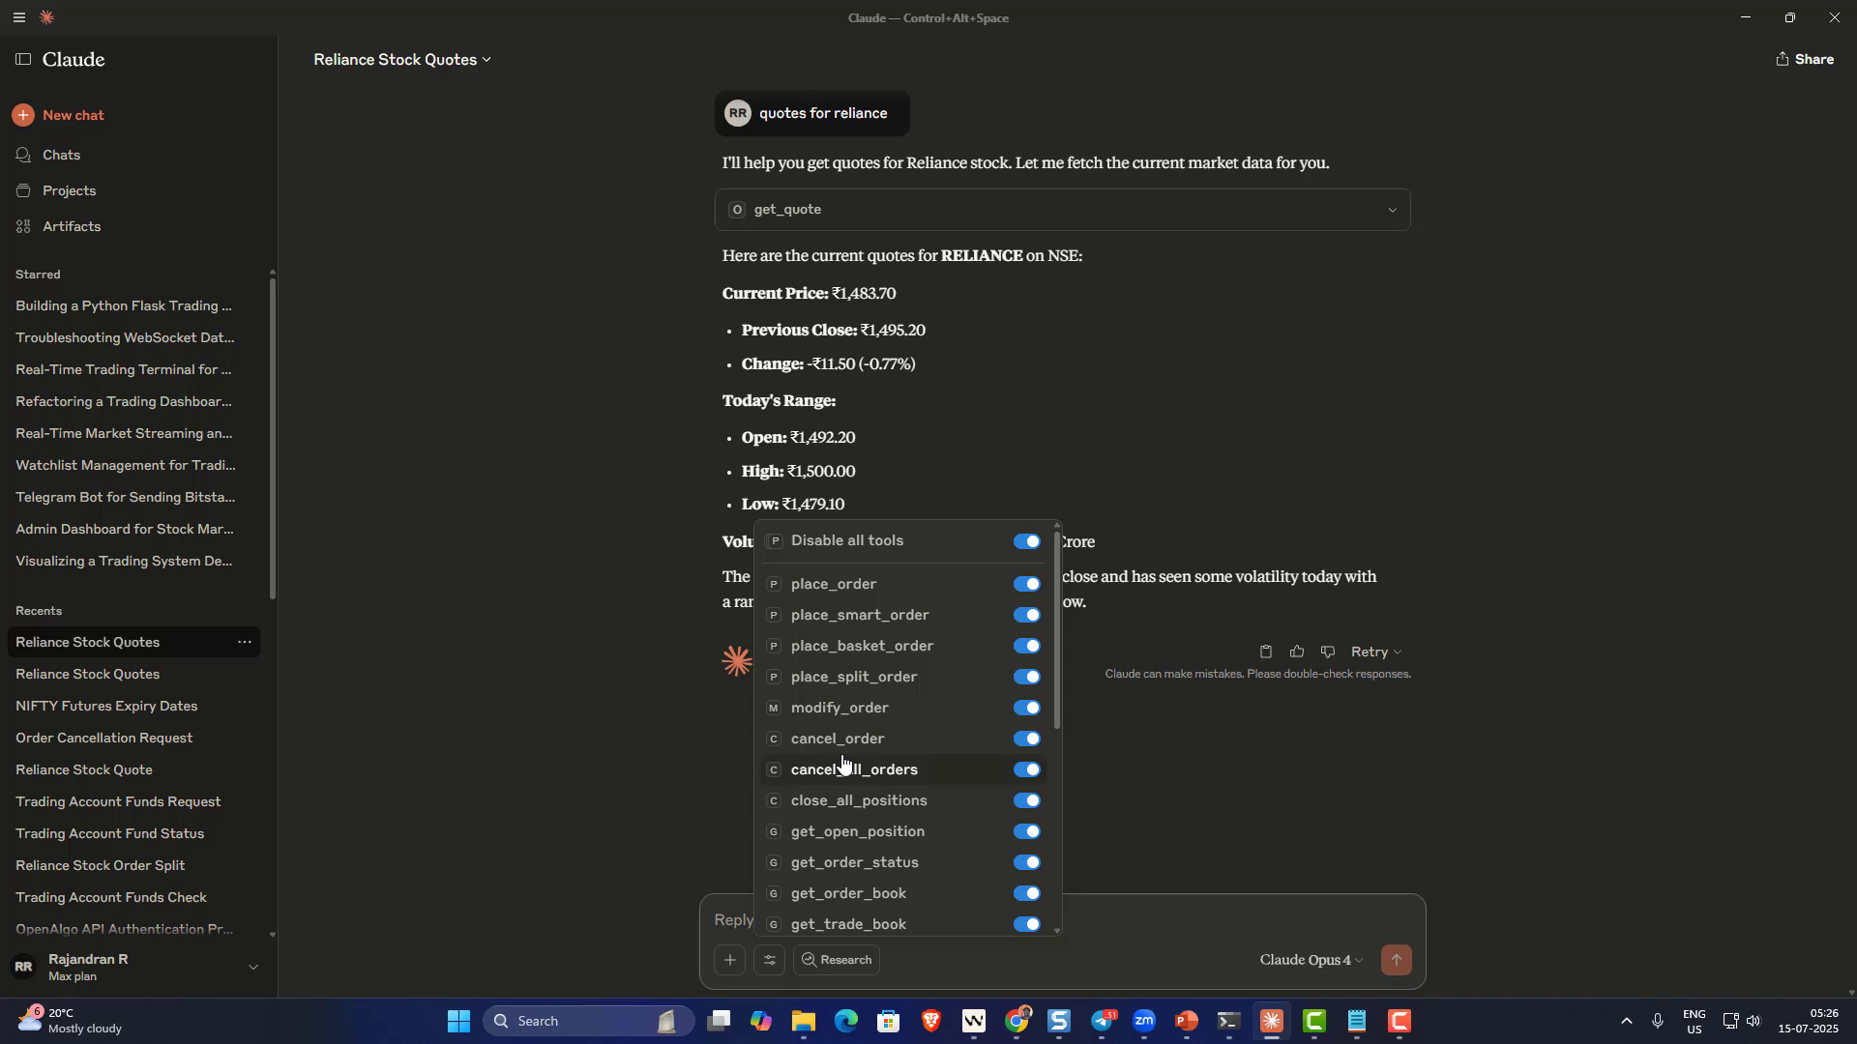
- Ask 'get the holdings' (₹2,425.00 across CANBK, NIFTYBEES, TATASTEEL) and type the RELIANCE history query
{"action": "scroll", "coordinate": [846, 764], "scroll_direction": "down", "scroll_amount": 3}
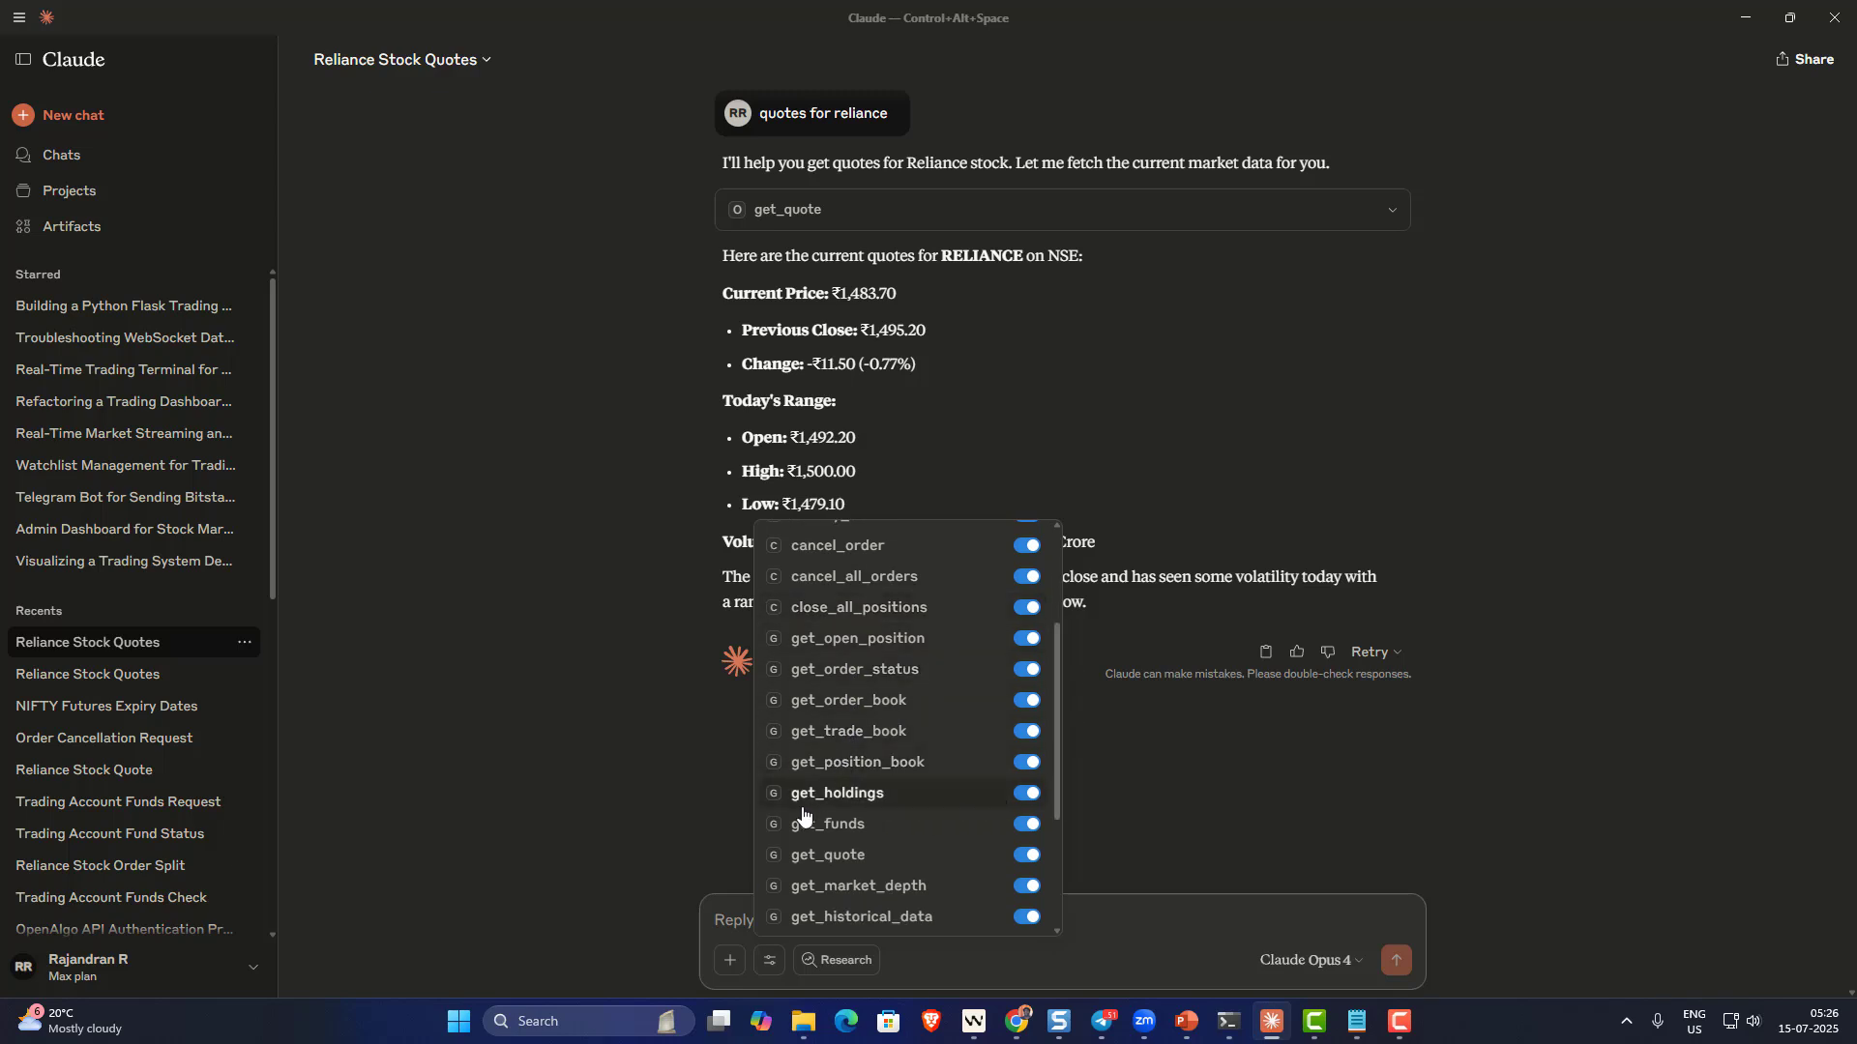
{"action": "left_click", "coordinate": [1105, 909]}
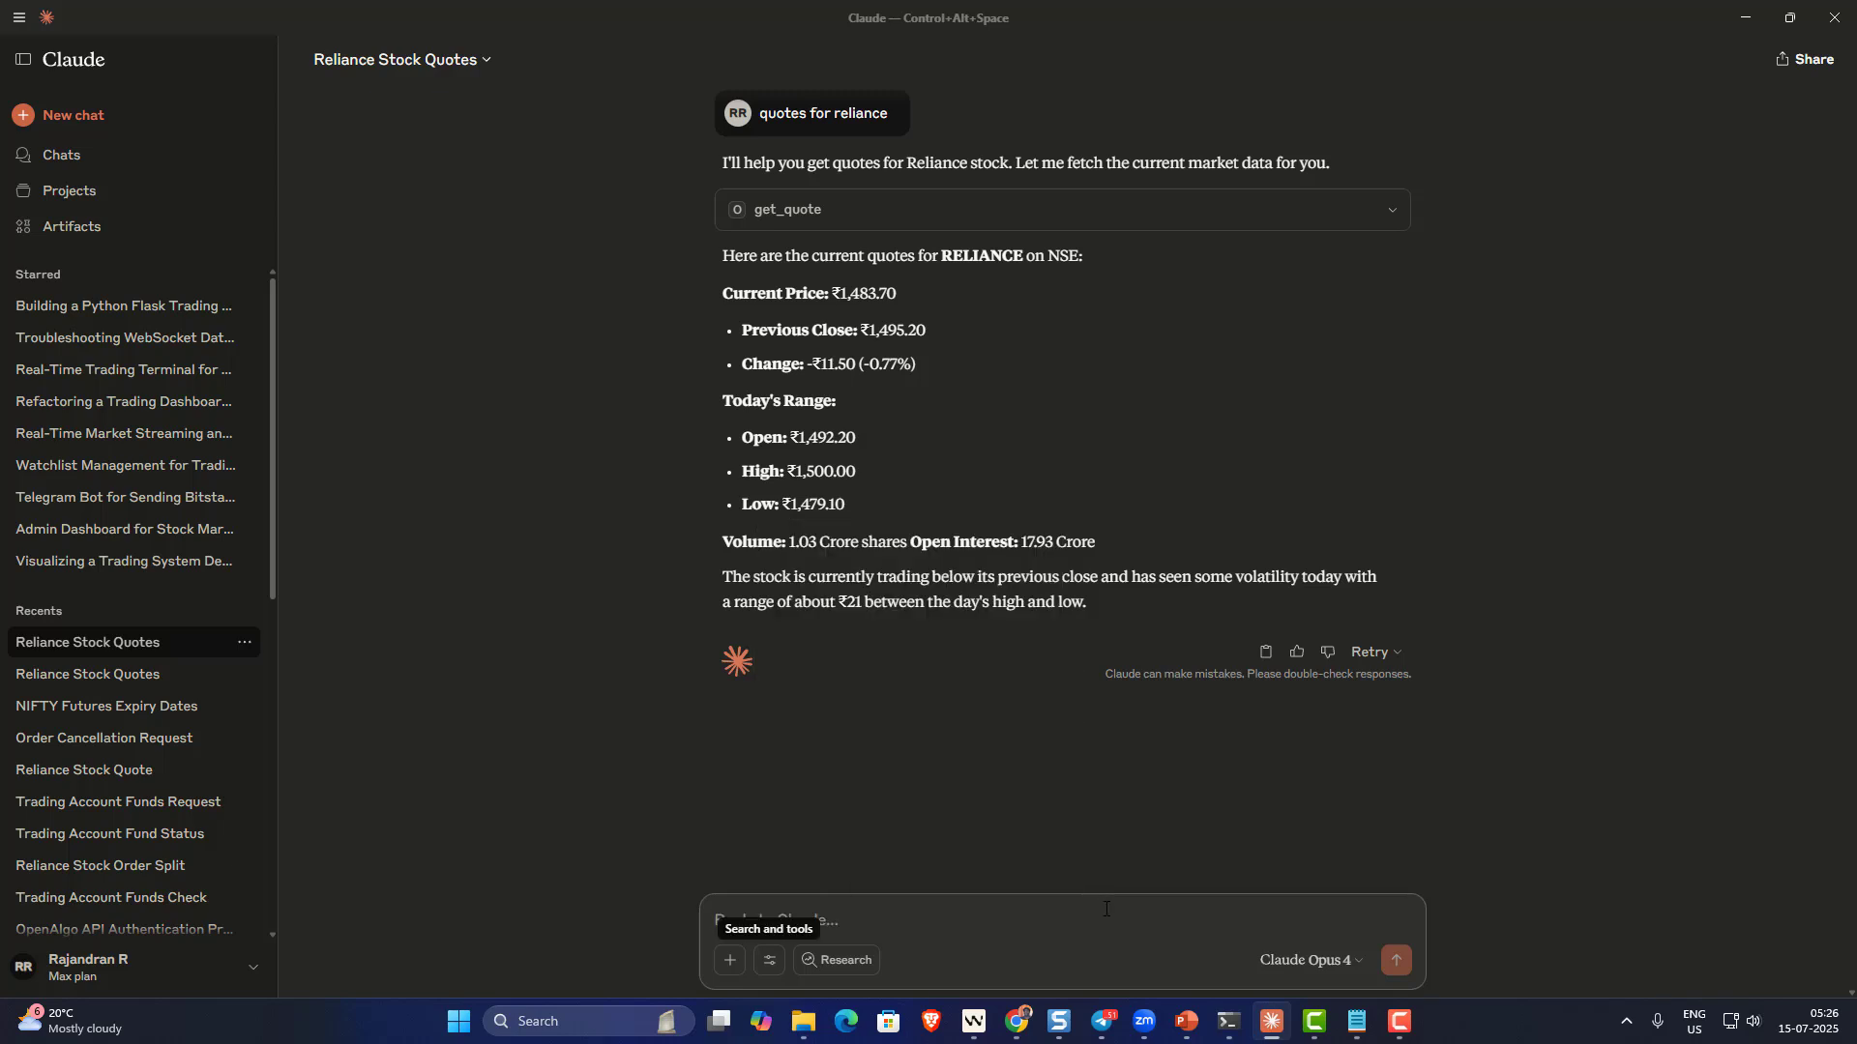
{"action": "type", "text": "g"}
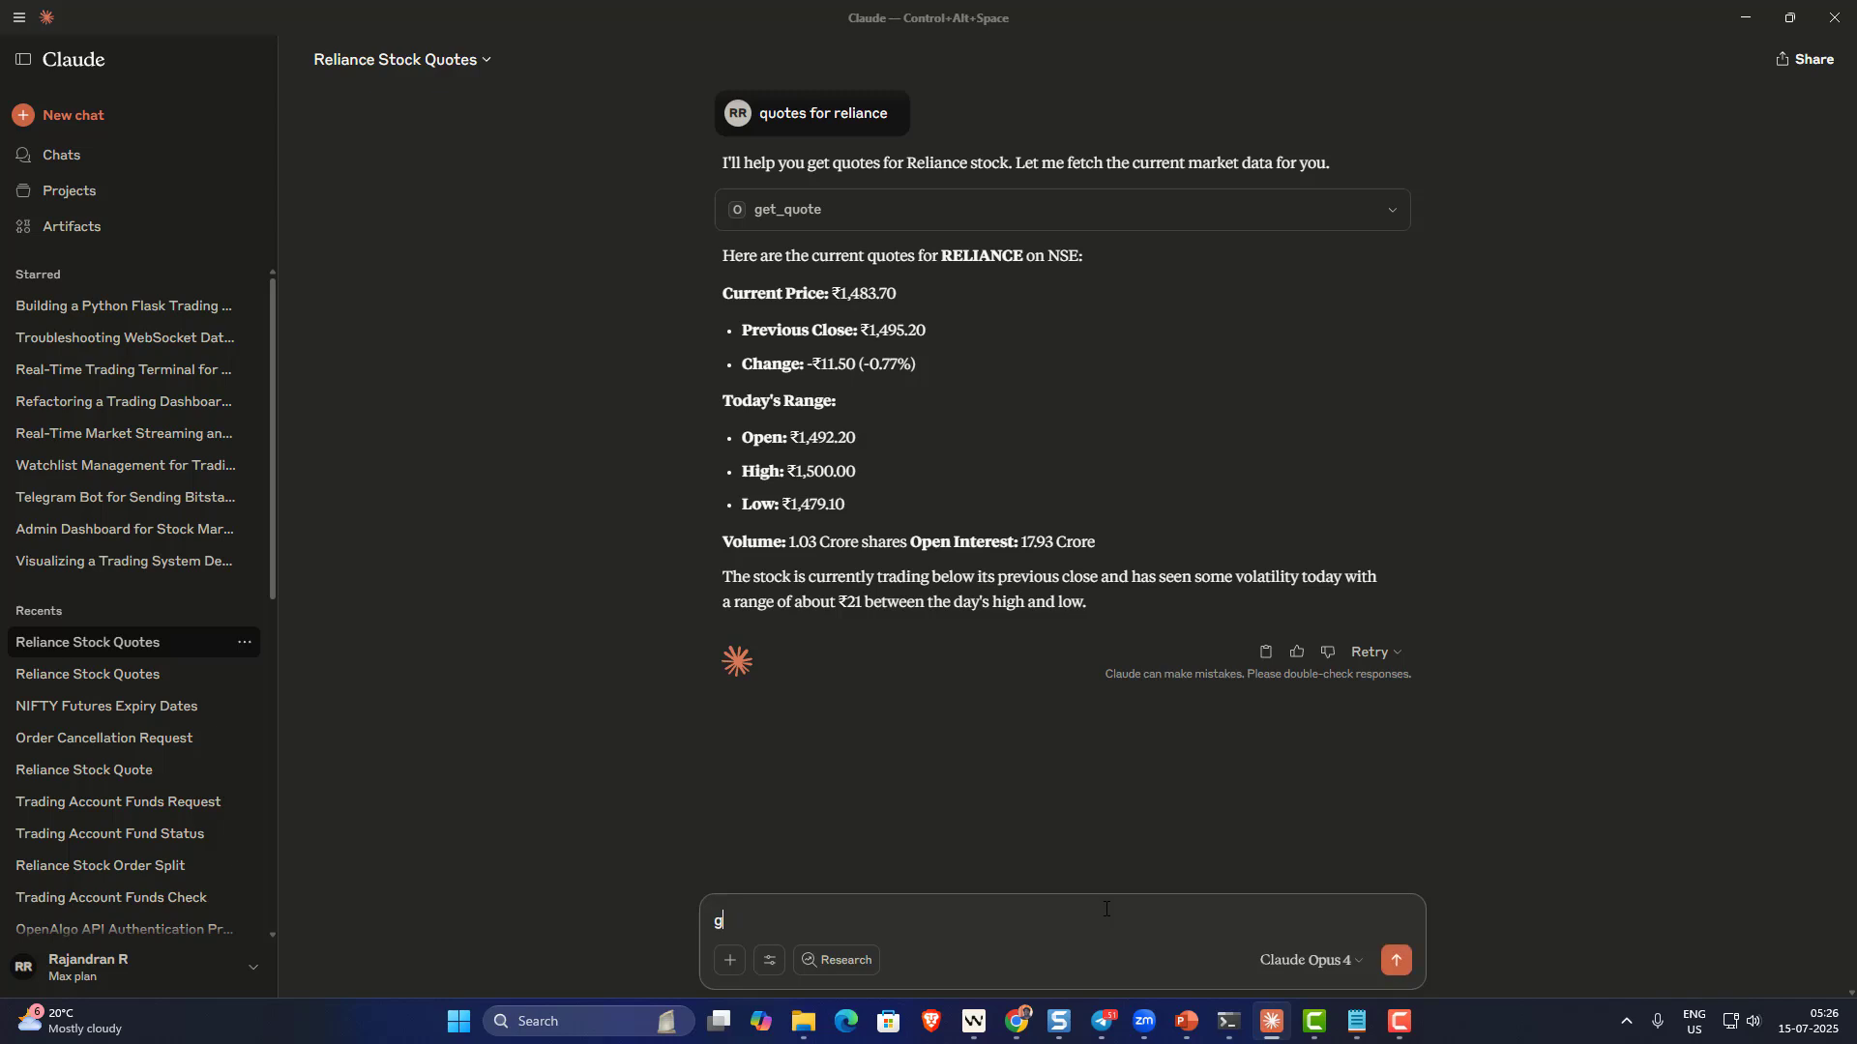
{"action": "type", "text": "et the holdings"}
{"action": "key", "text": "Return"}
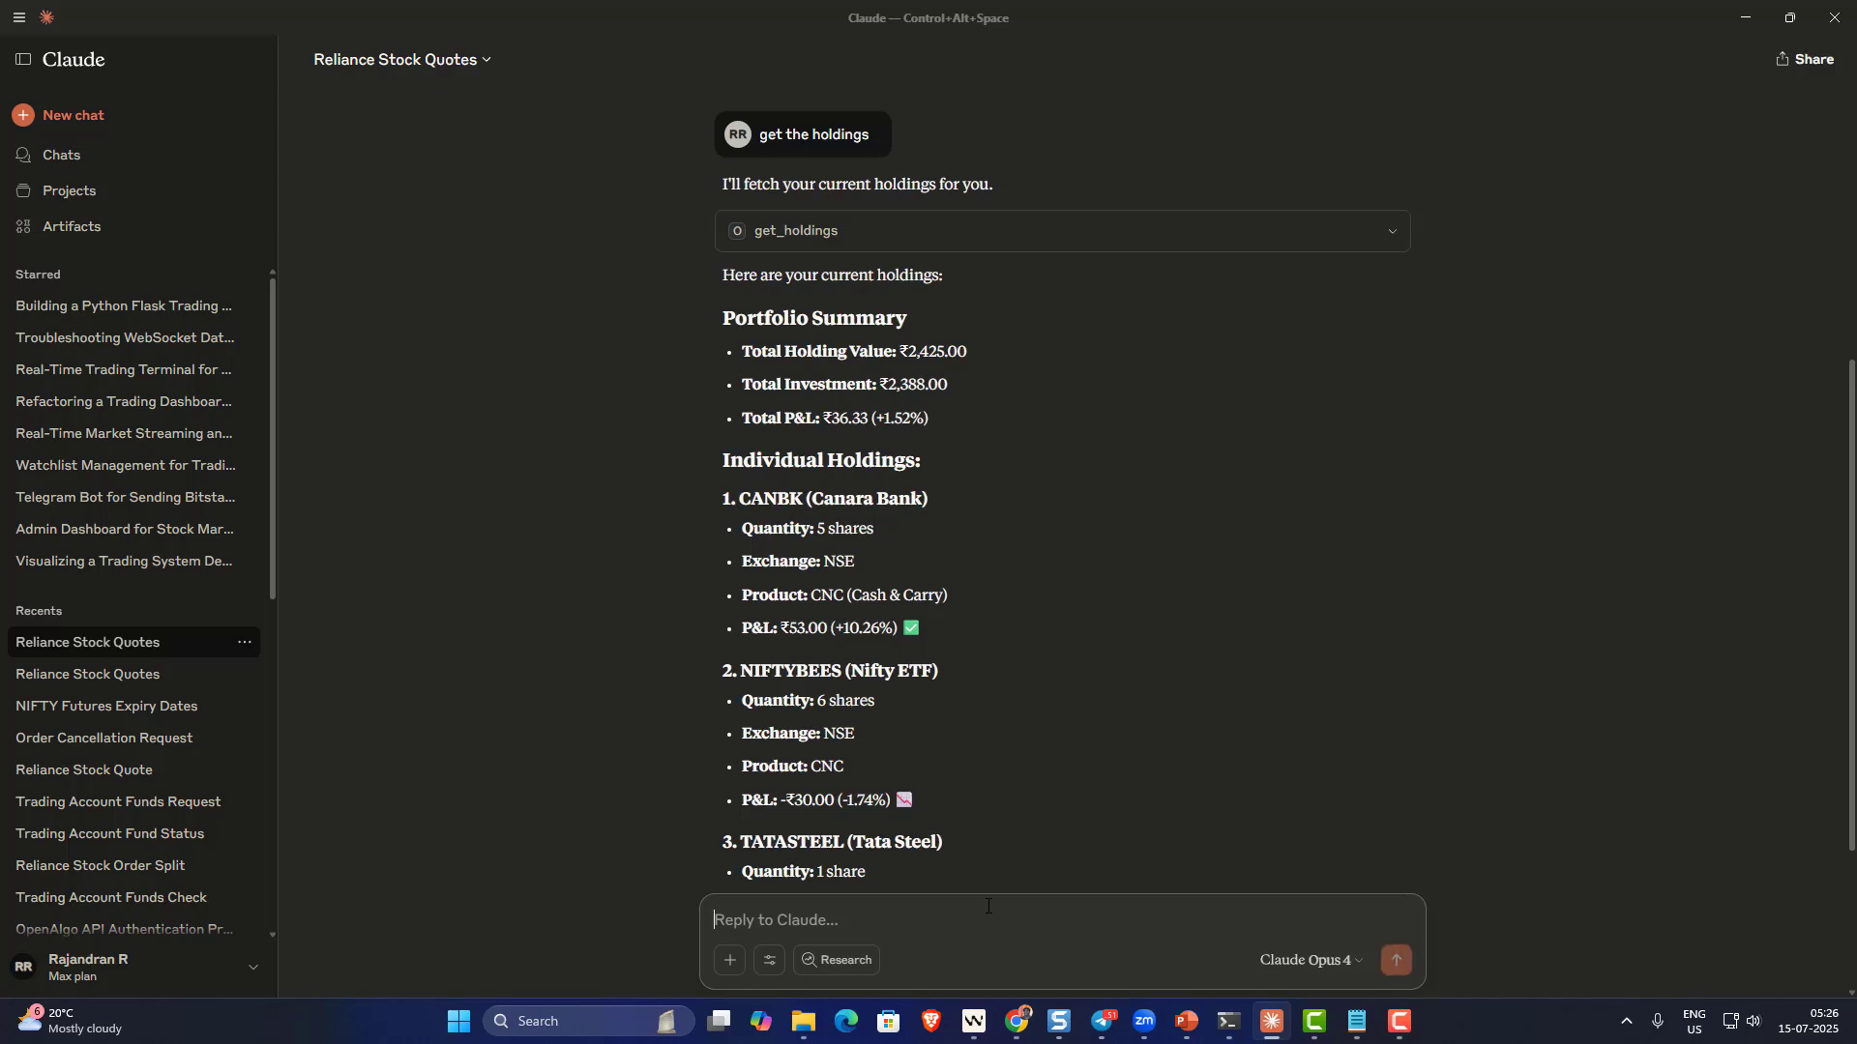
{"action": "type", "text": "get the "}
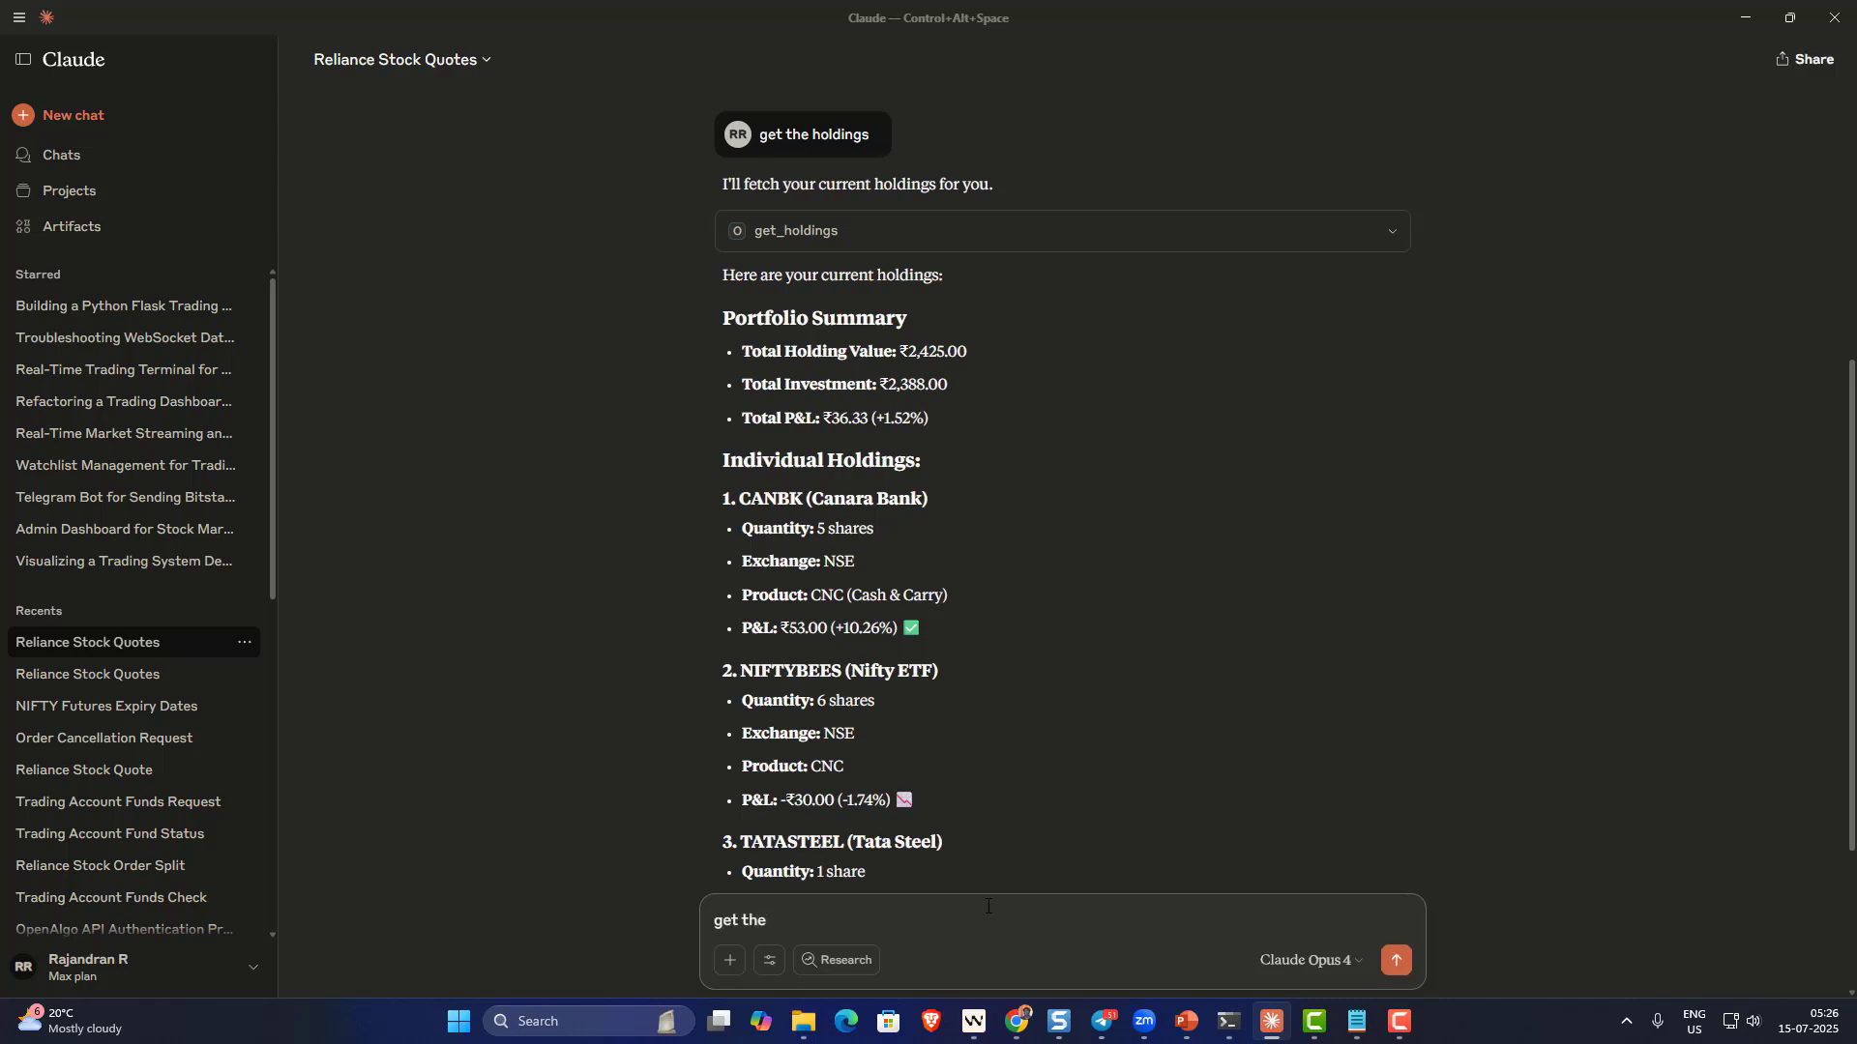
{"action": "type", "text": "historical data for the last 10 days of"}
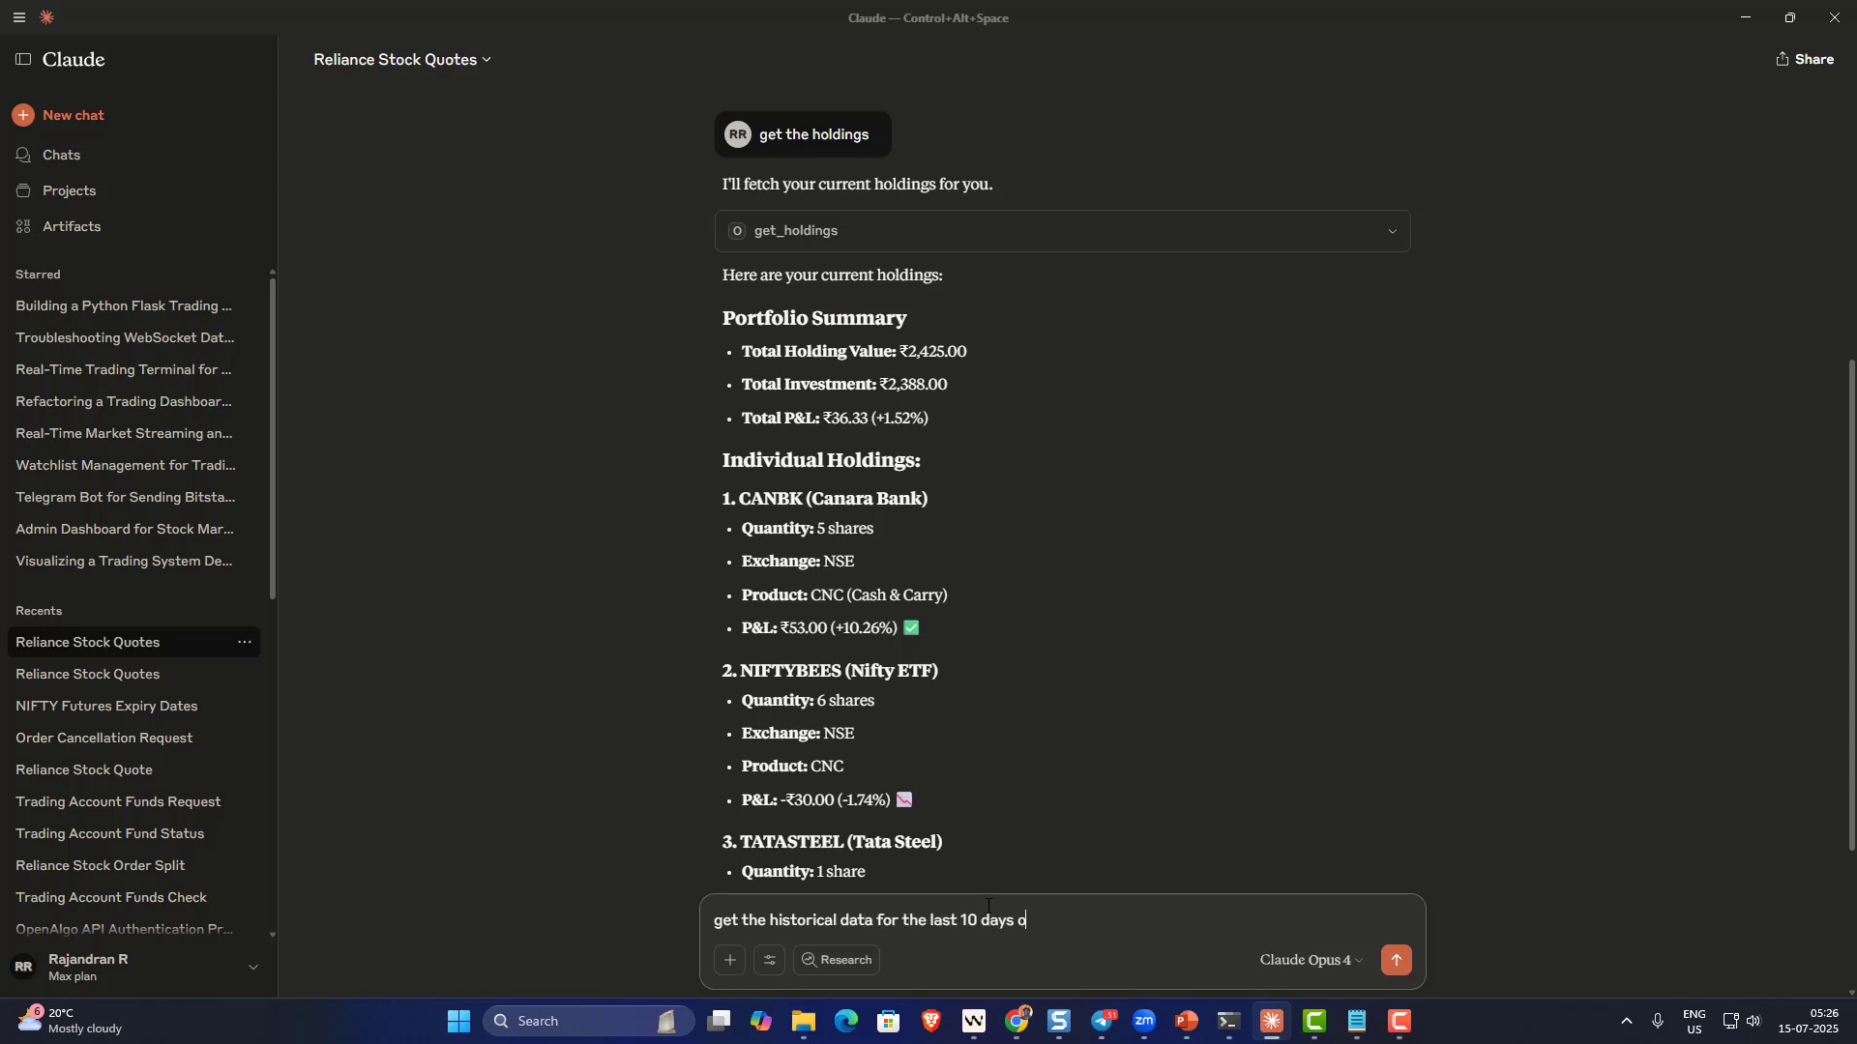
{"action": "type", "text": " RELIANCE in table format"}
- Send the RELIANCE 10-day table request and always allow get_historical_data
{"action": "key", "text": "Return"}
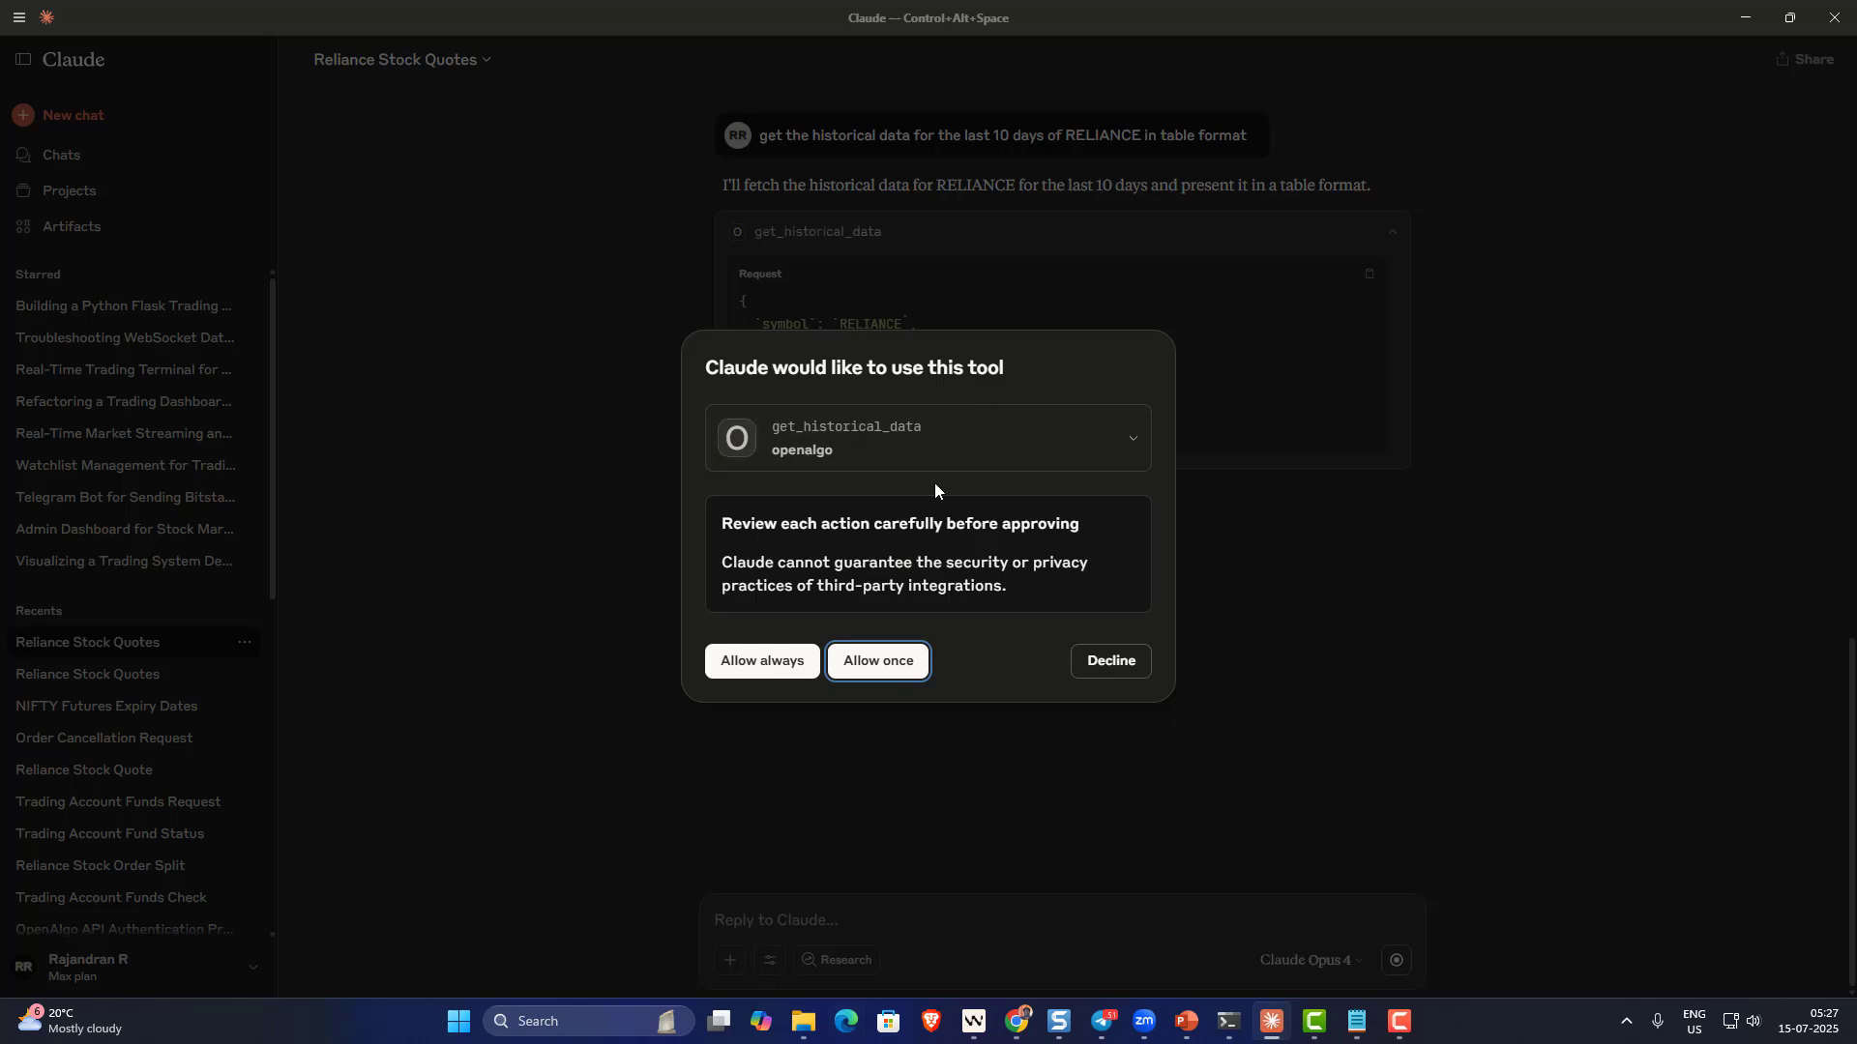
{"action": "left_click", "coordinate": [756, 668]}
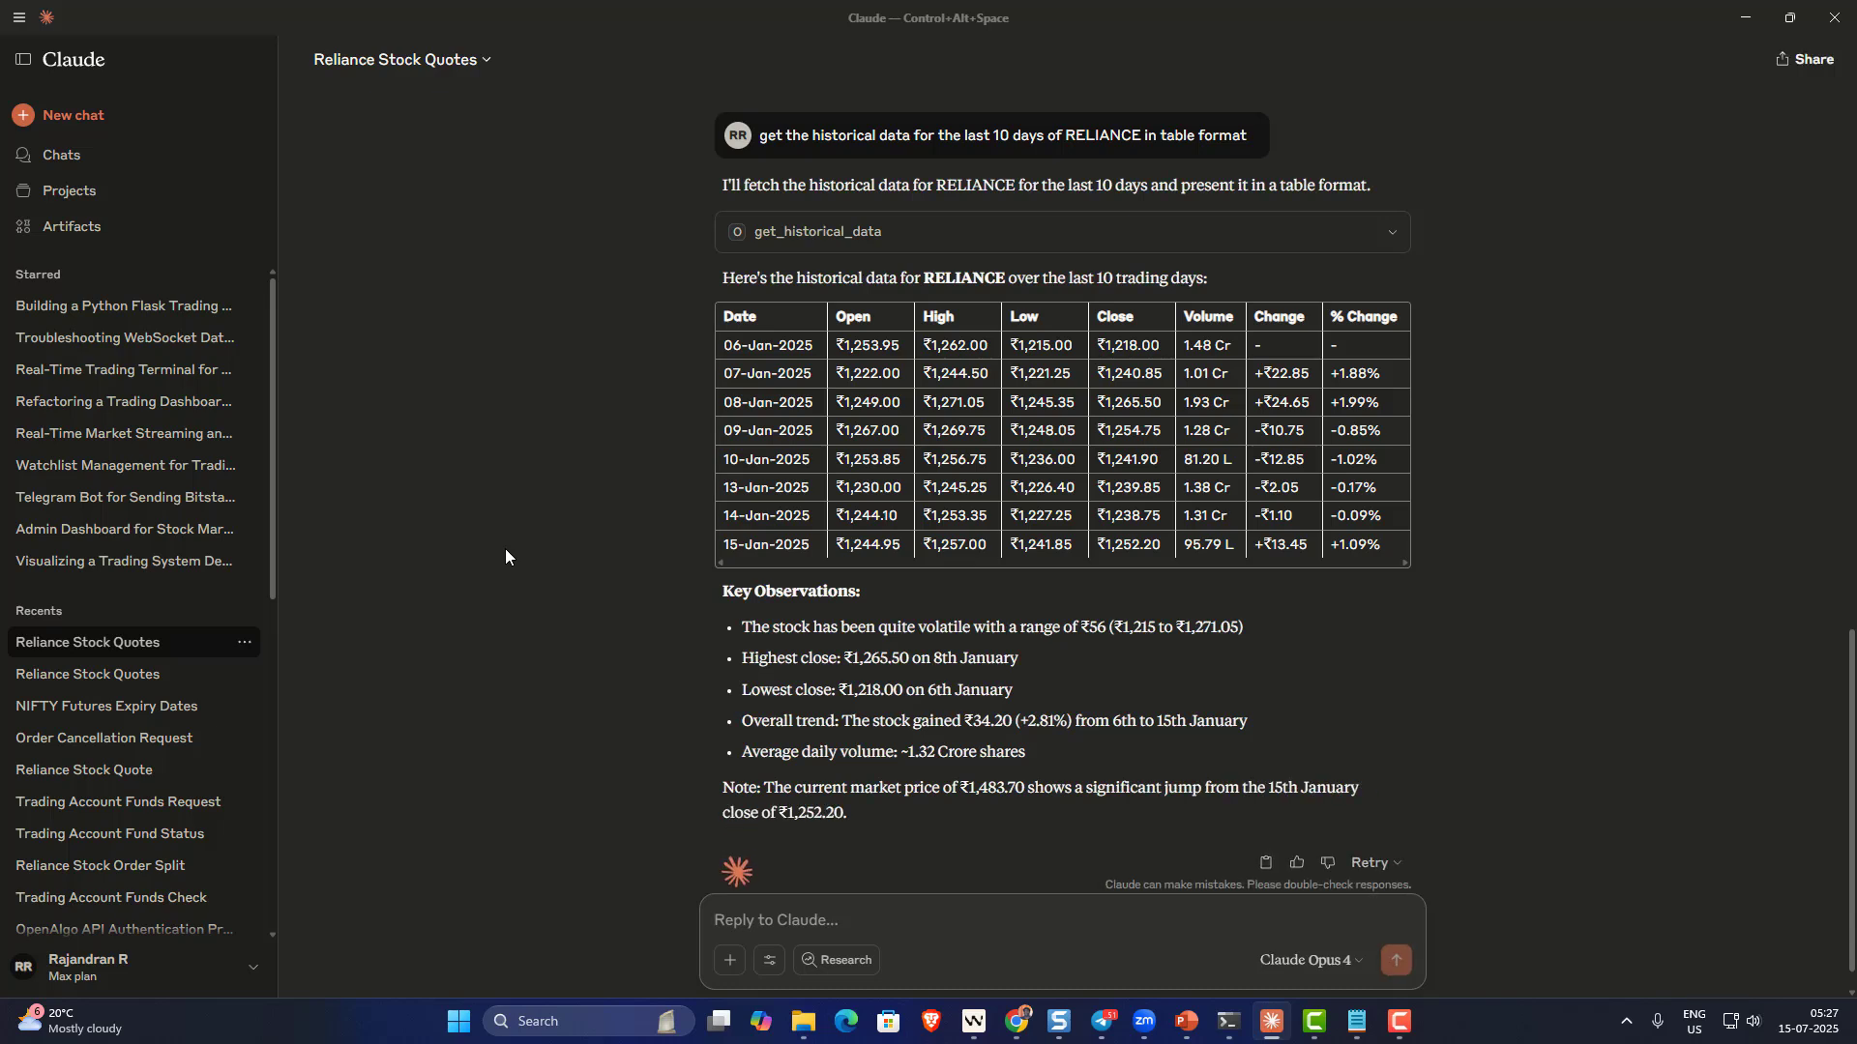
- Ask 'get the nifty fut symbol' to list near, next and far NIFTY futures like NIFTY31JUL25FUT
{"action": "type", "text": "get the nifty fut symbol"}
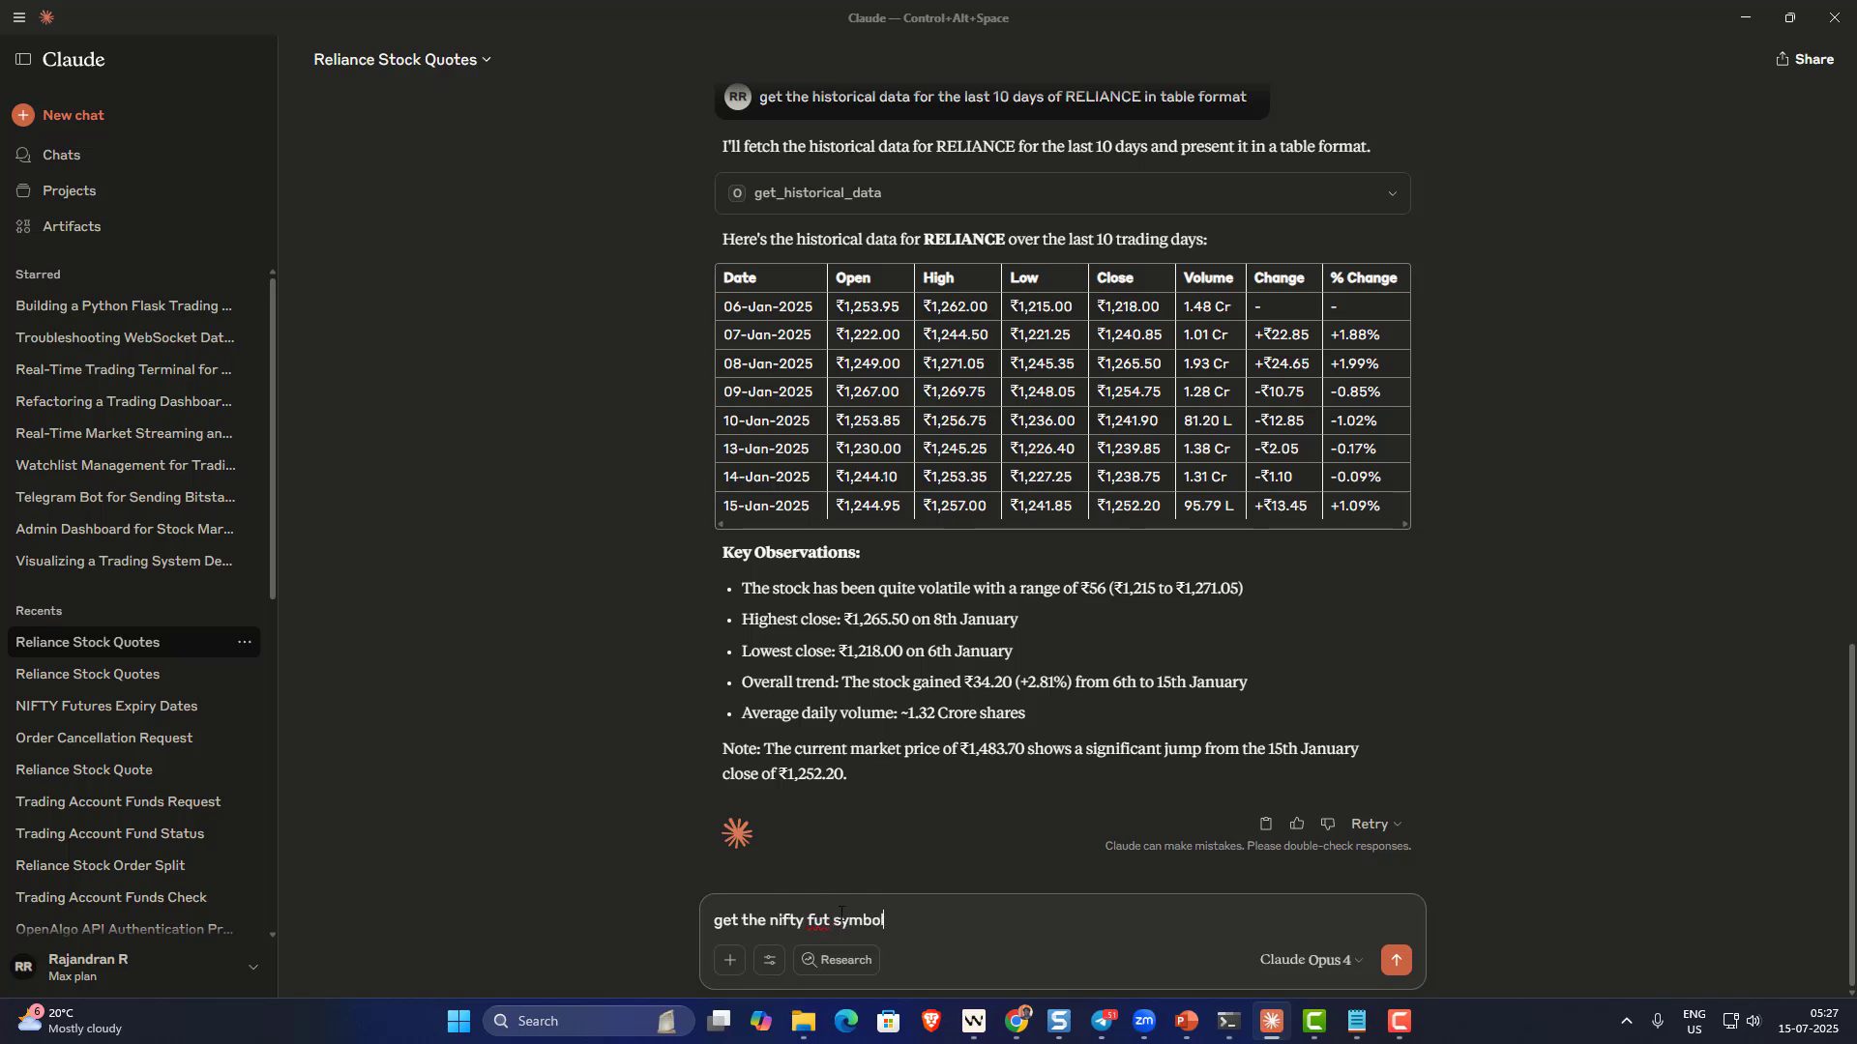
{"action": "key", "text": "Return"}
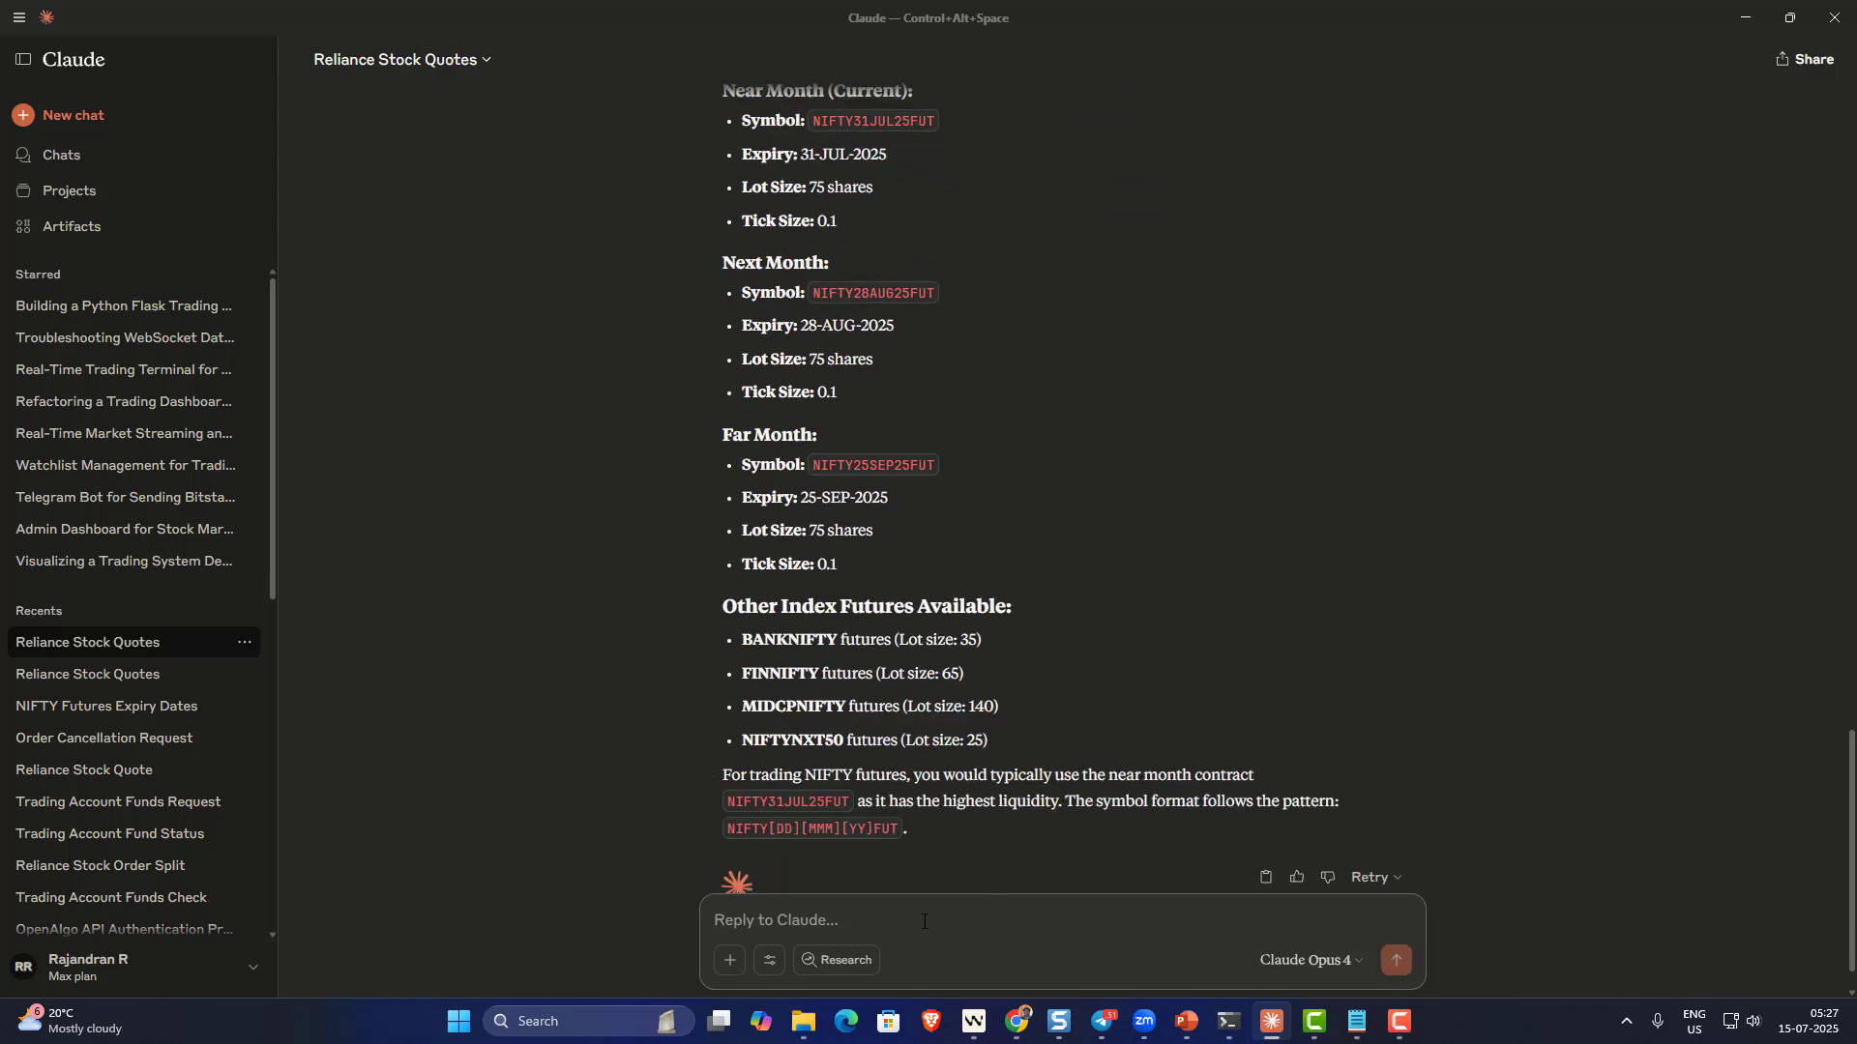
{"action": "type", "text": "I"}
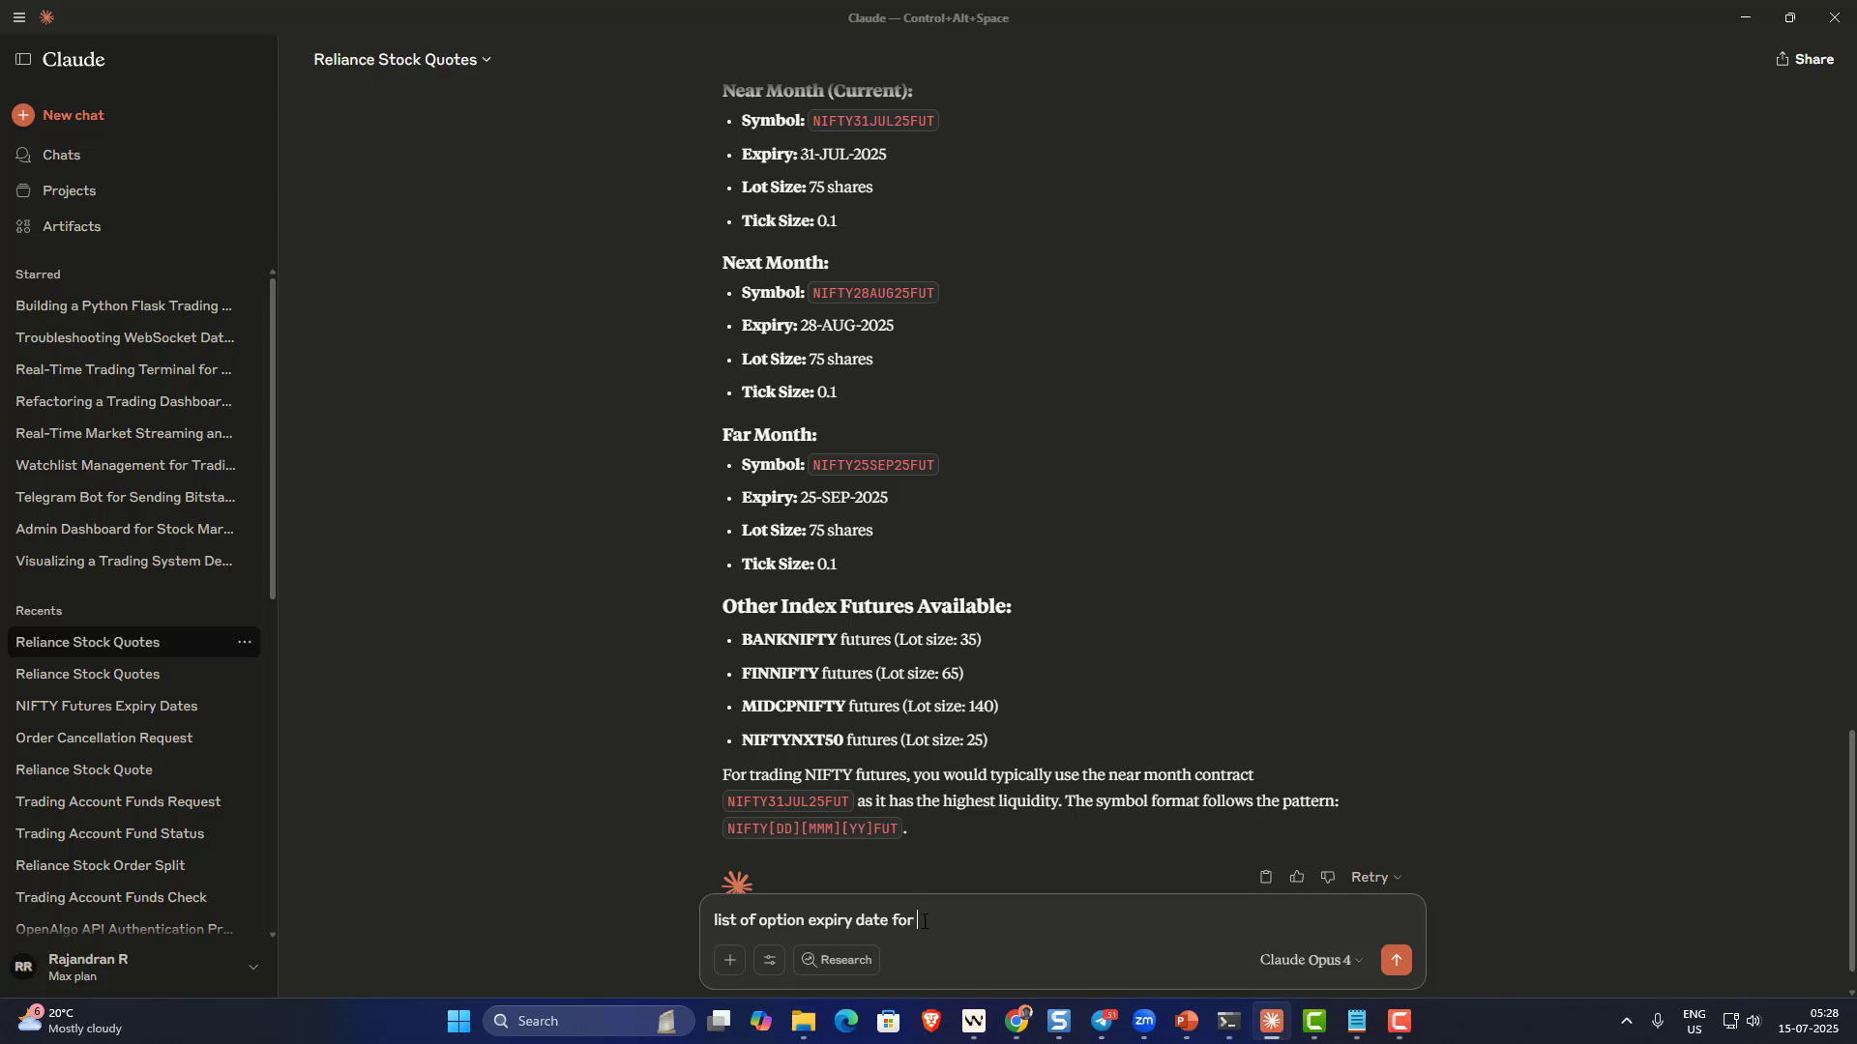
- Send 'list of option expiry date for nifty', review expiries through 25-JUN-2030, and start the orderbook request
{"action": "key", "text": "Return"}
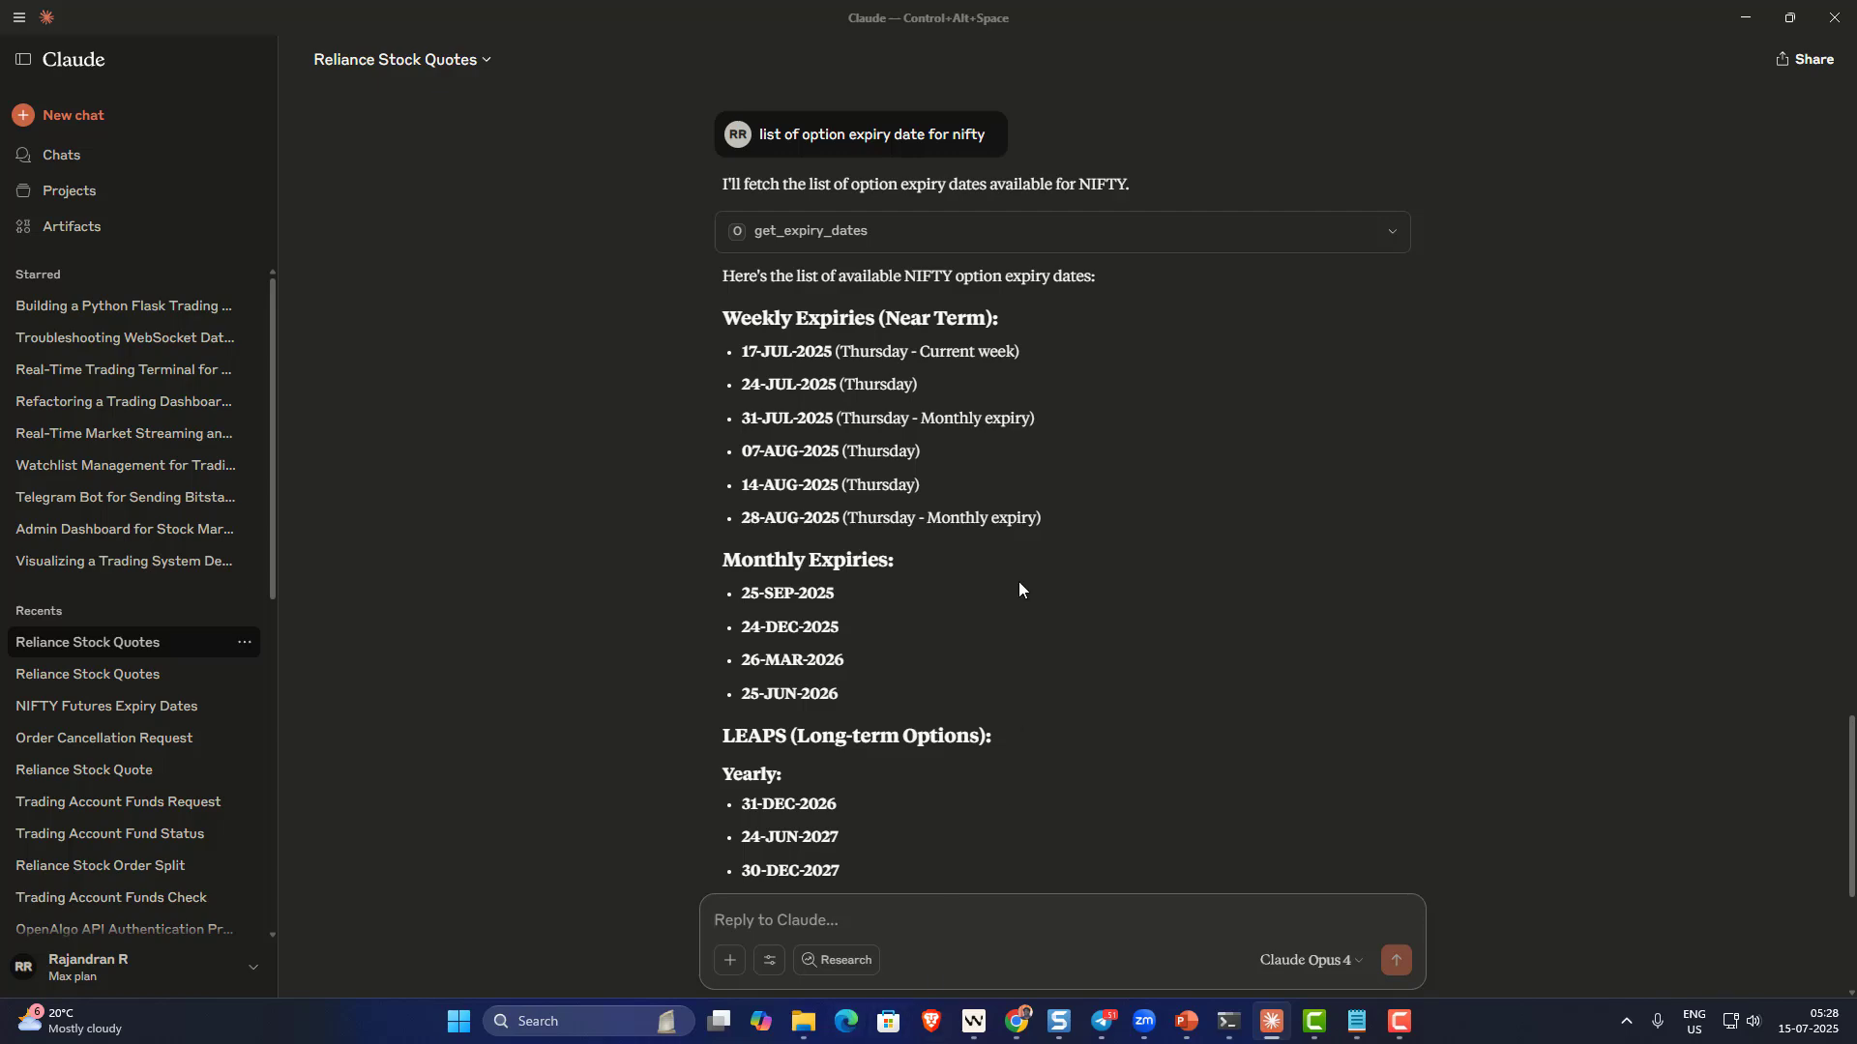
{"action": "scroll", "coordinate": [1018, 582], "scroll_direction": "down", "scroll_amount": 5}
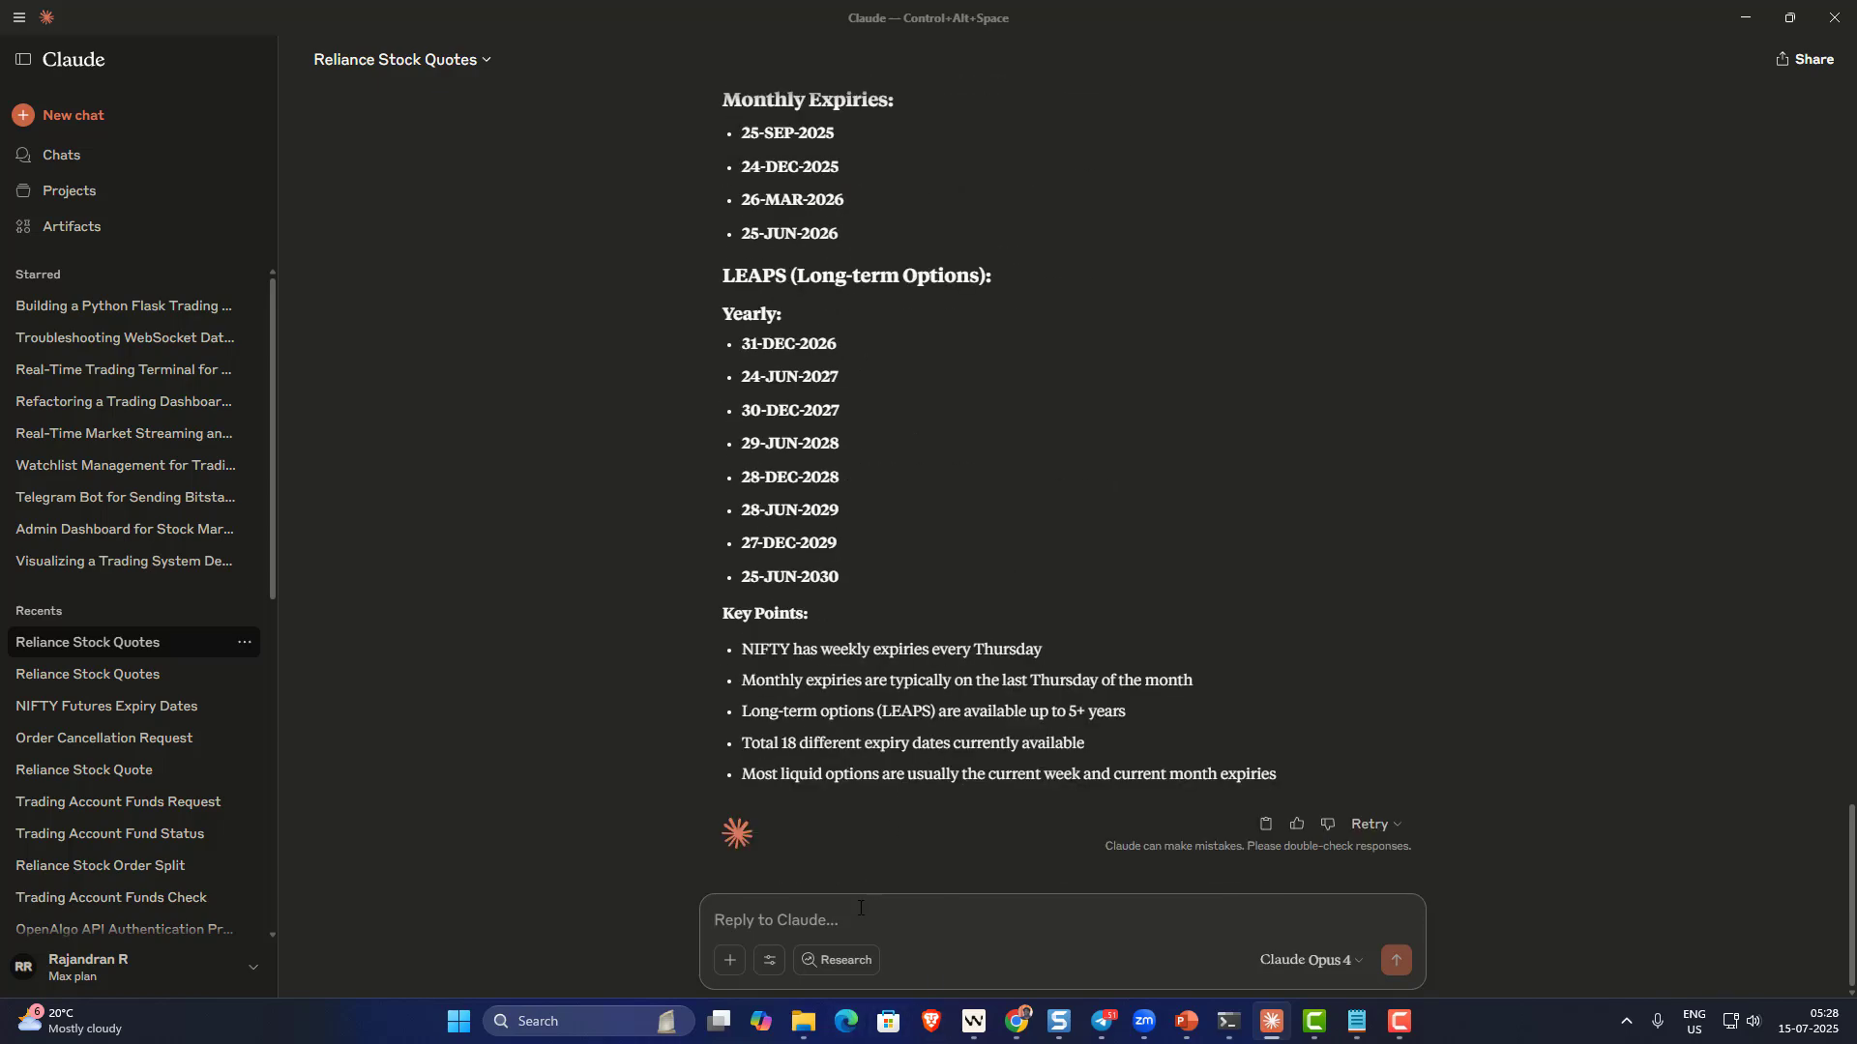
{"action": "type", "text": "list the orderbook in"}
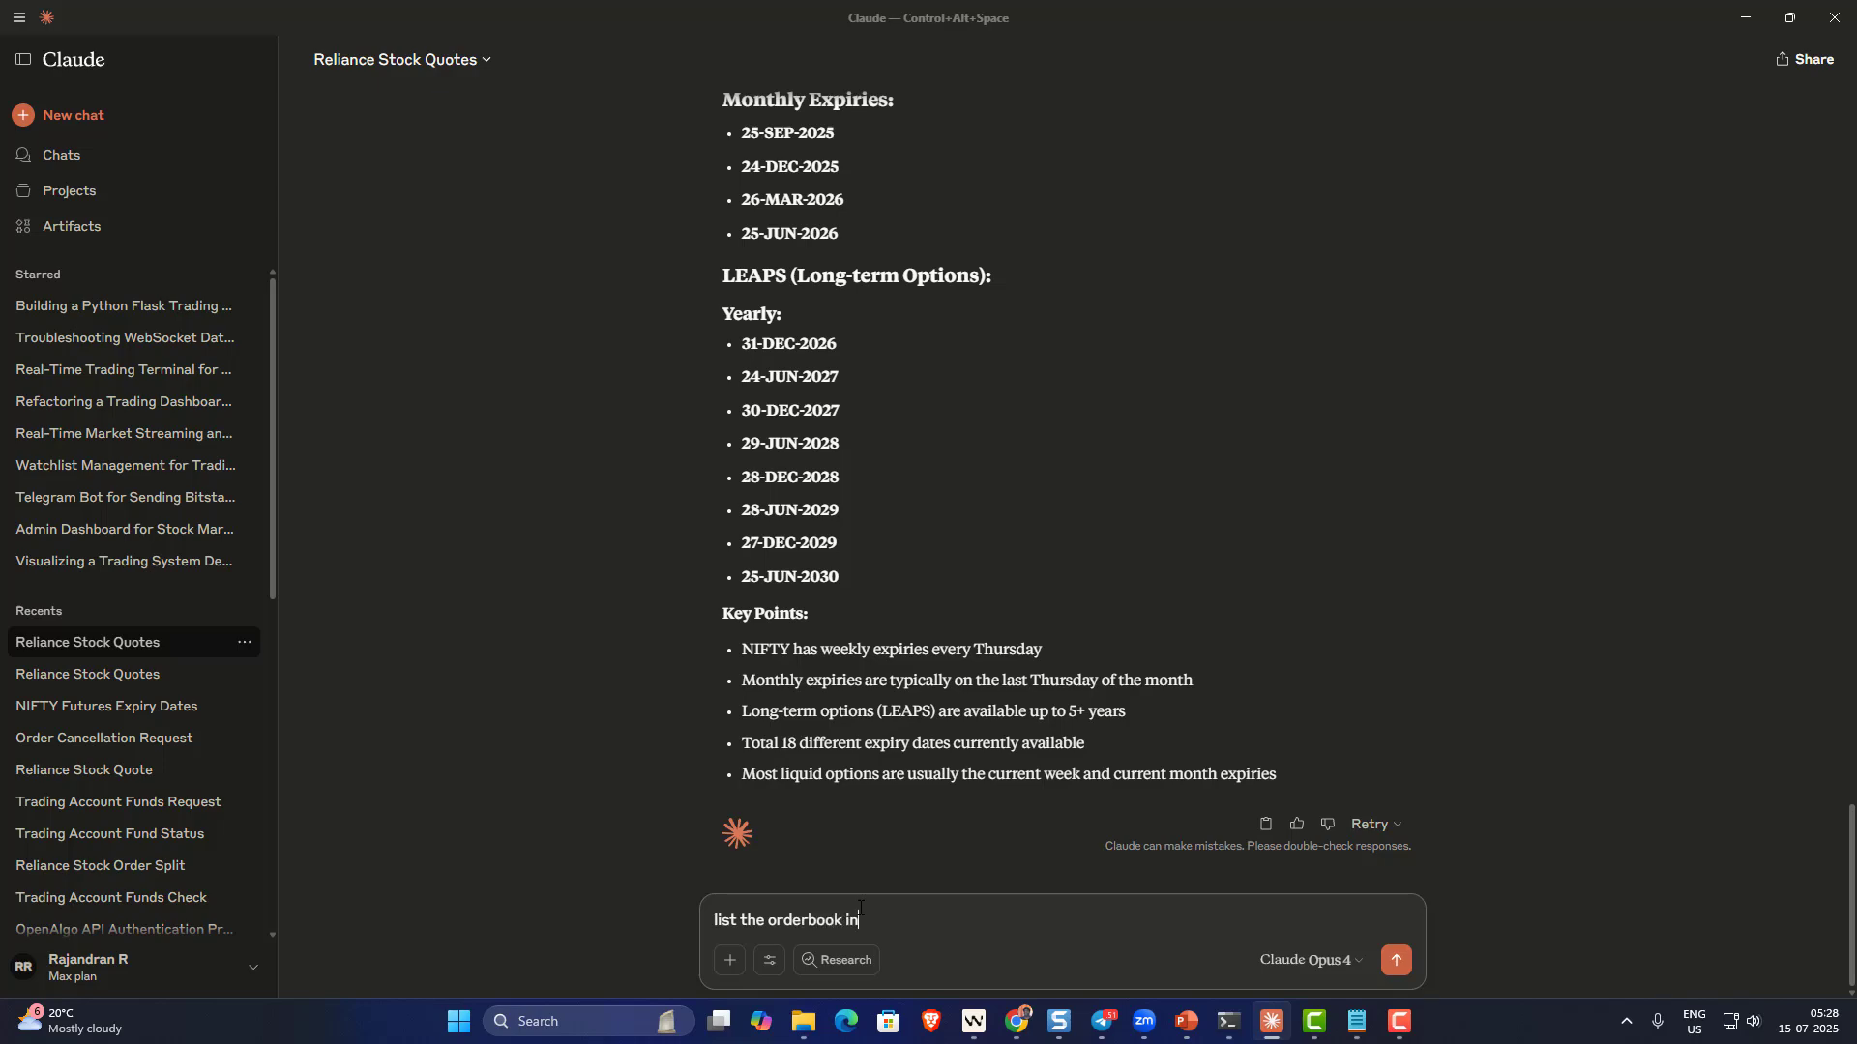
{"action": "type", "text": " table format"}
- Send the orderbook table request, always allowing get_order_book, to list the 10-share RELIANCE and WIPRO buys
{"action": "key", "text": "Return"}
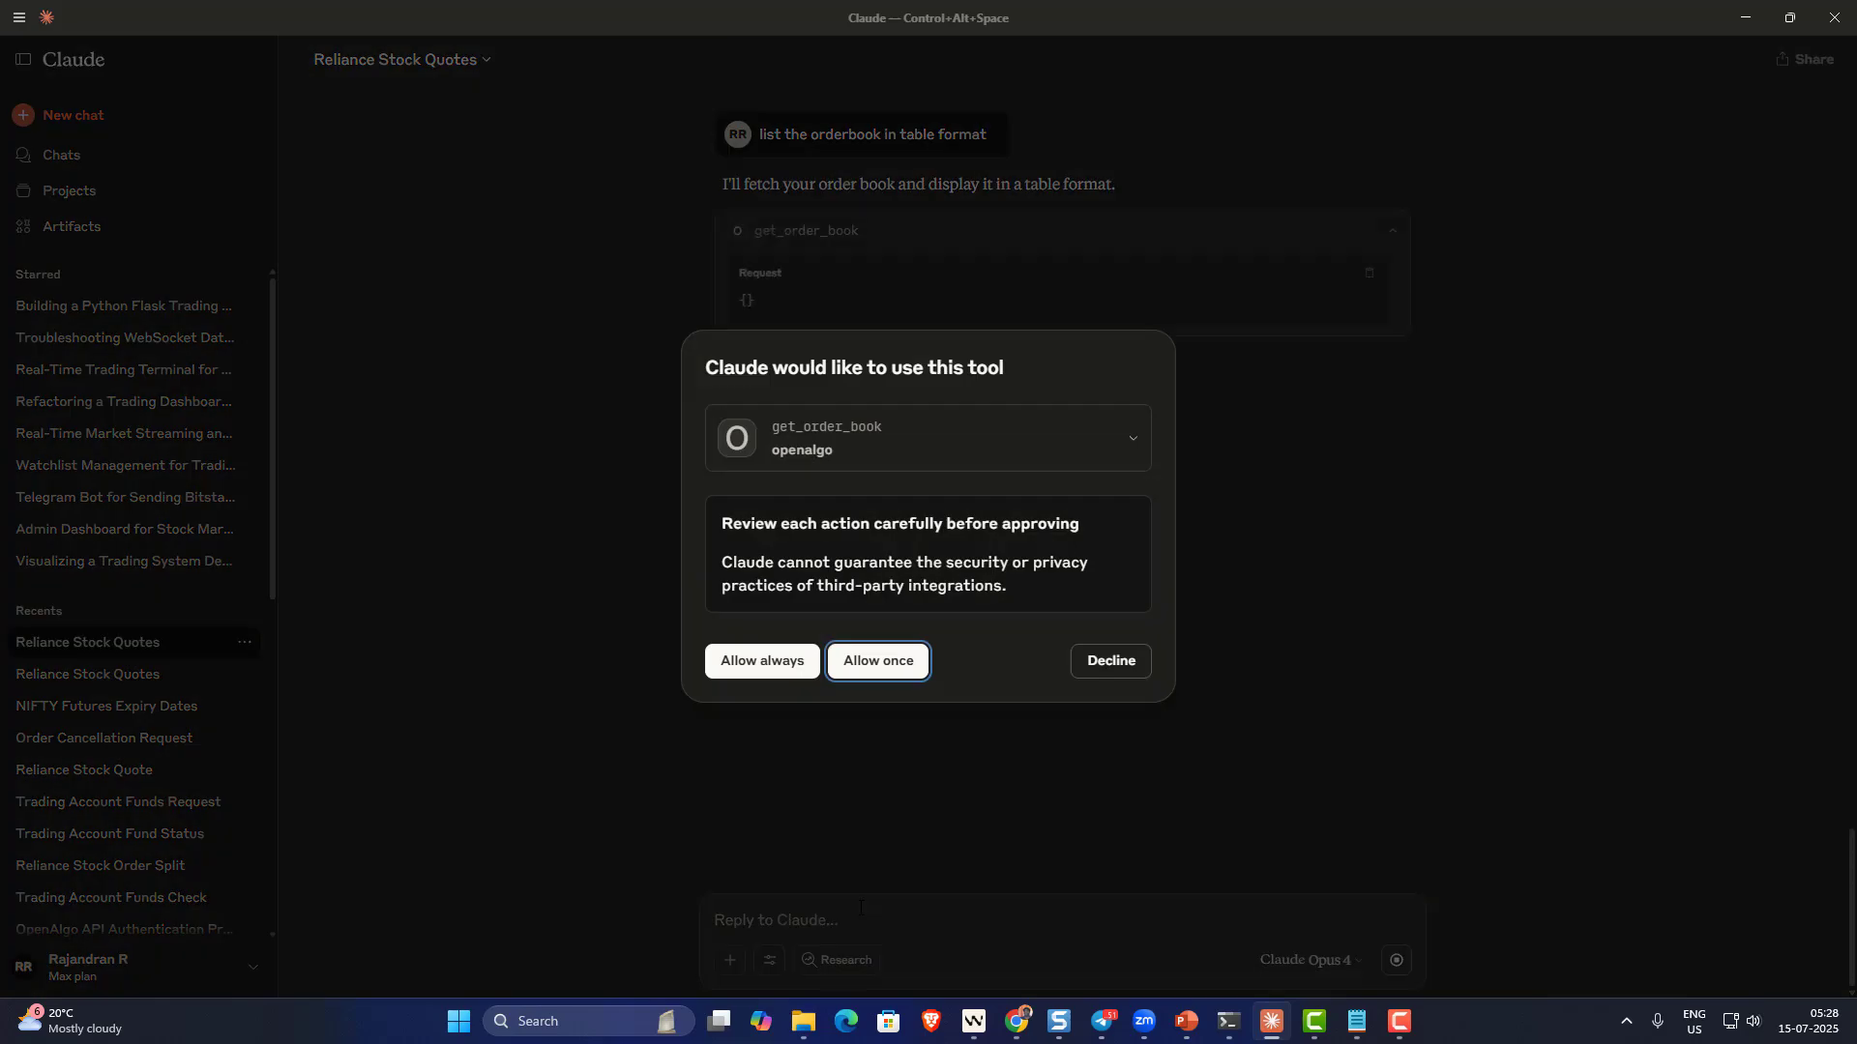
{"action": "left_click", "coordinate": [737, 662]}
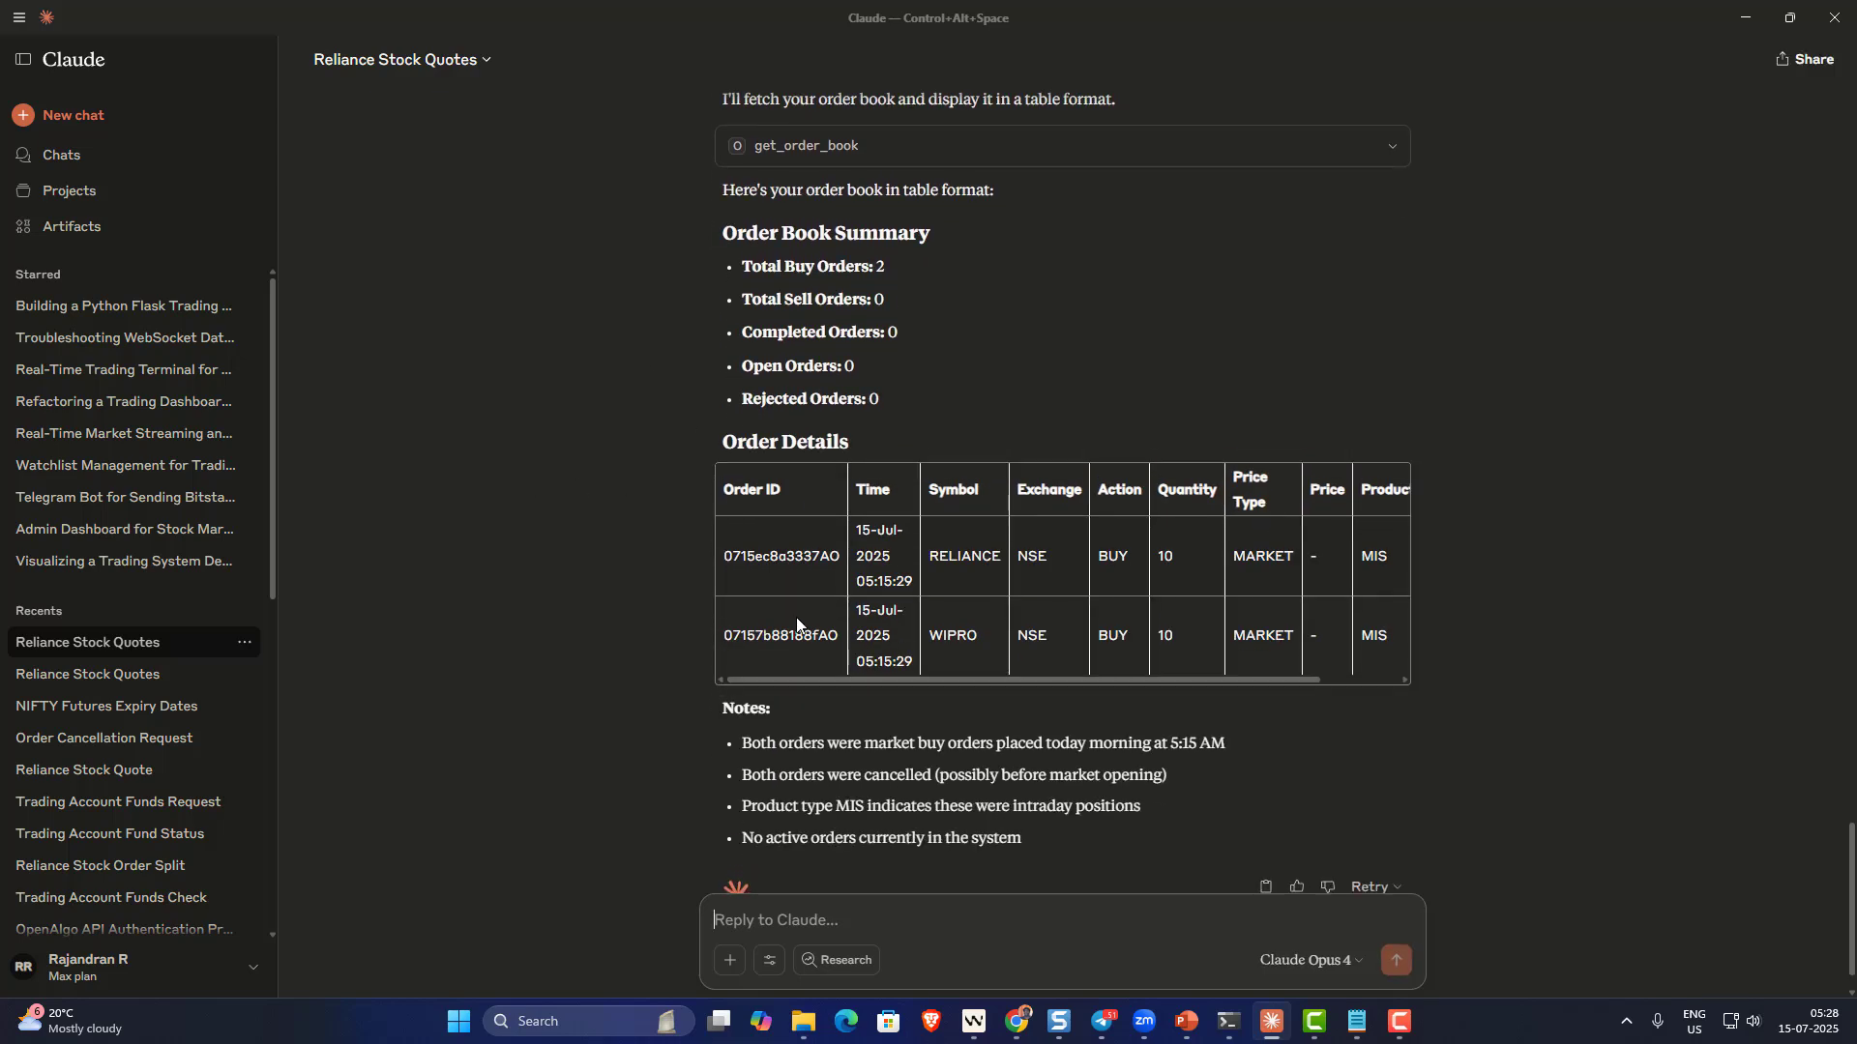
{"action": "type", "text": "p"}
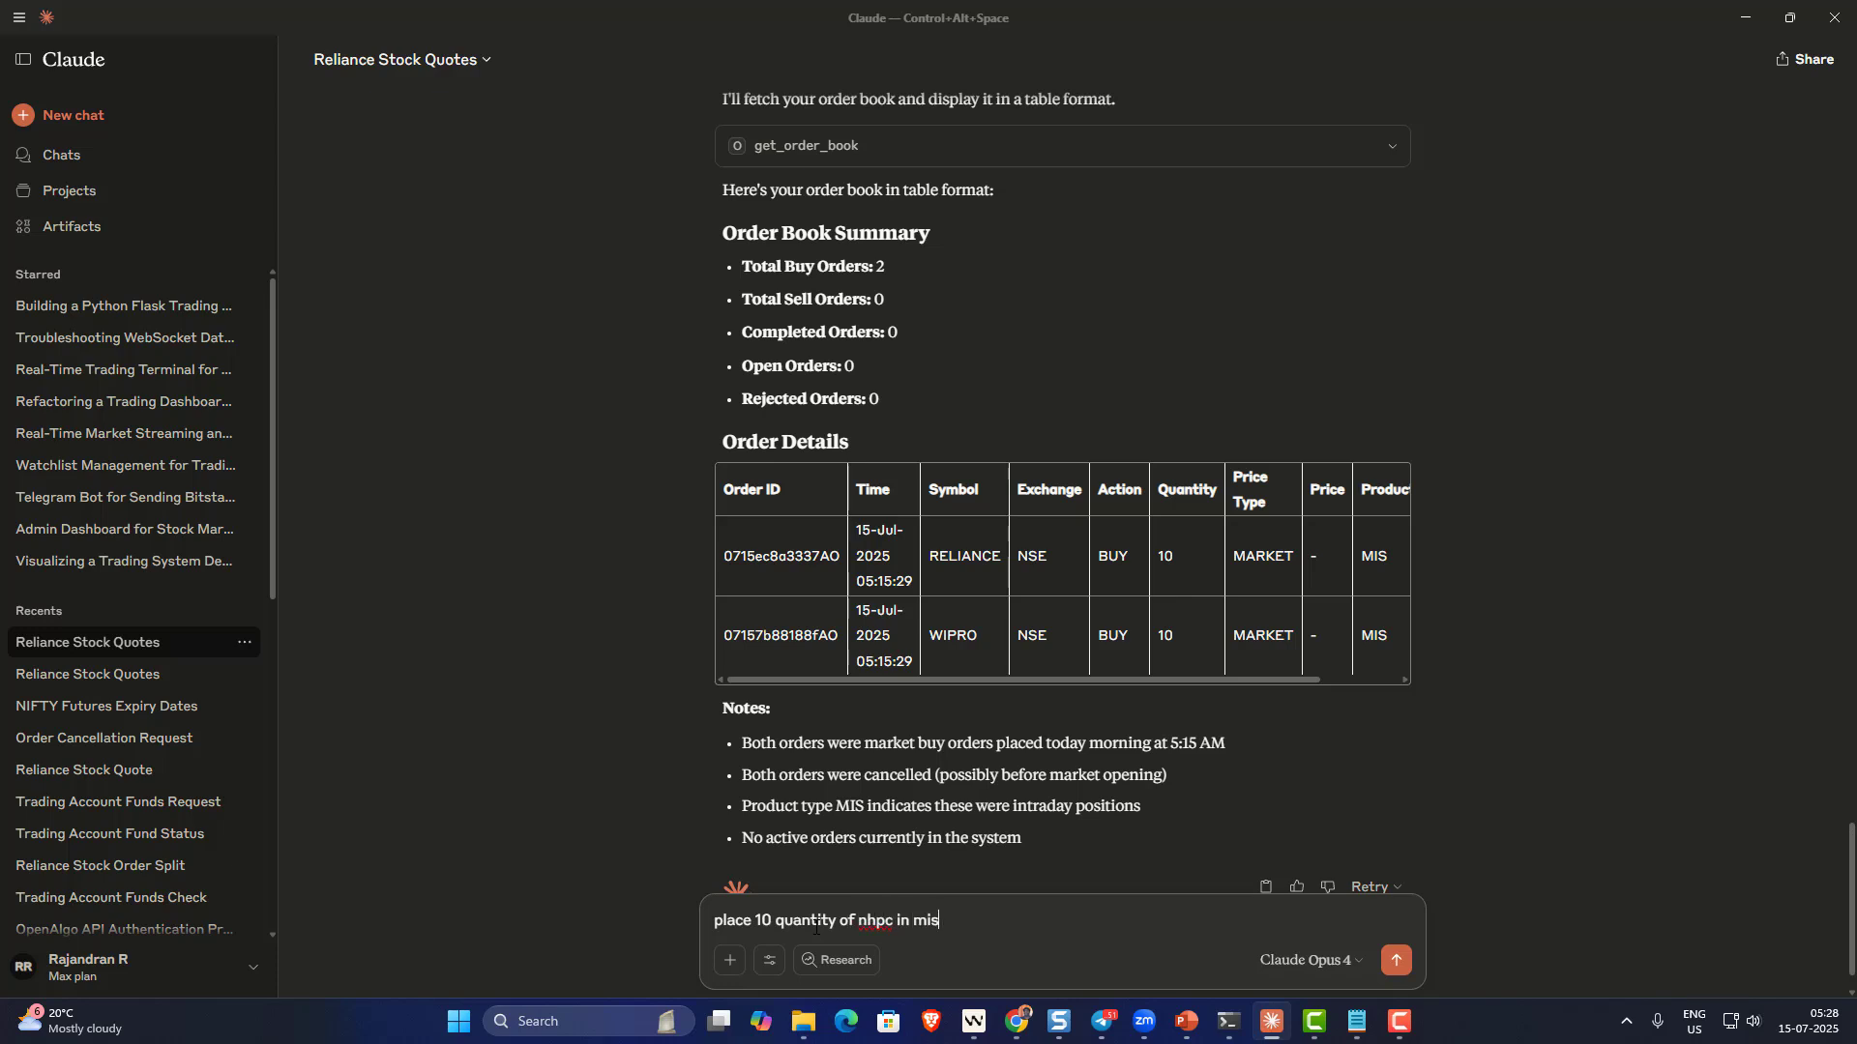
- Place a 10-share NHPC MIS market buy, send 'buy 20 quantity of SBIN', then bring Chrome forward
{"action": "key", "text": "Return"}
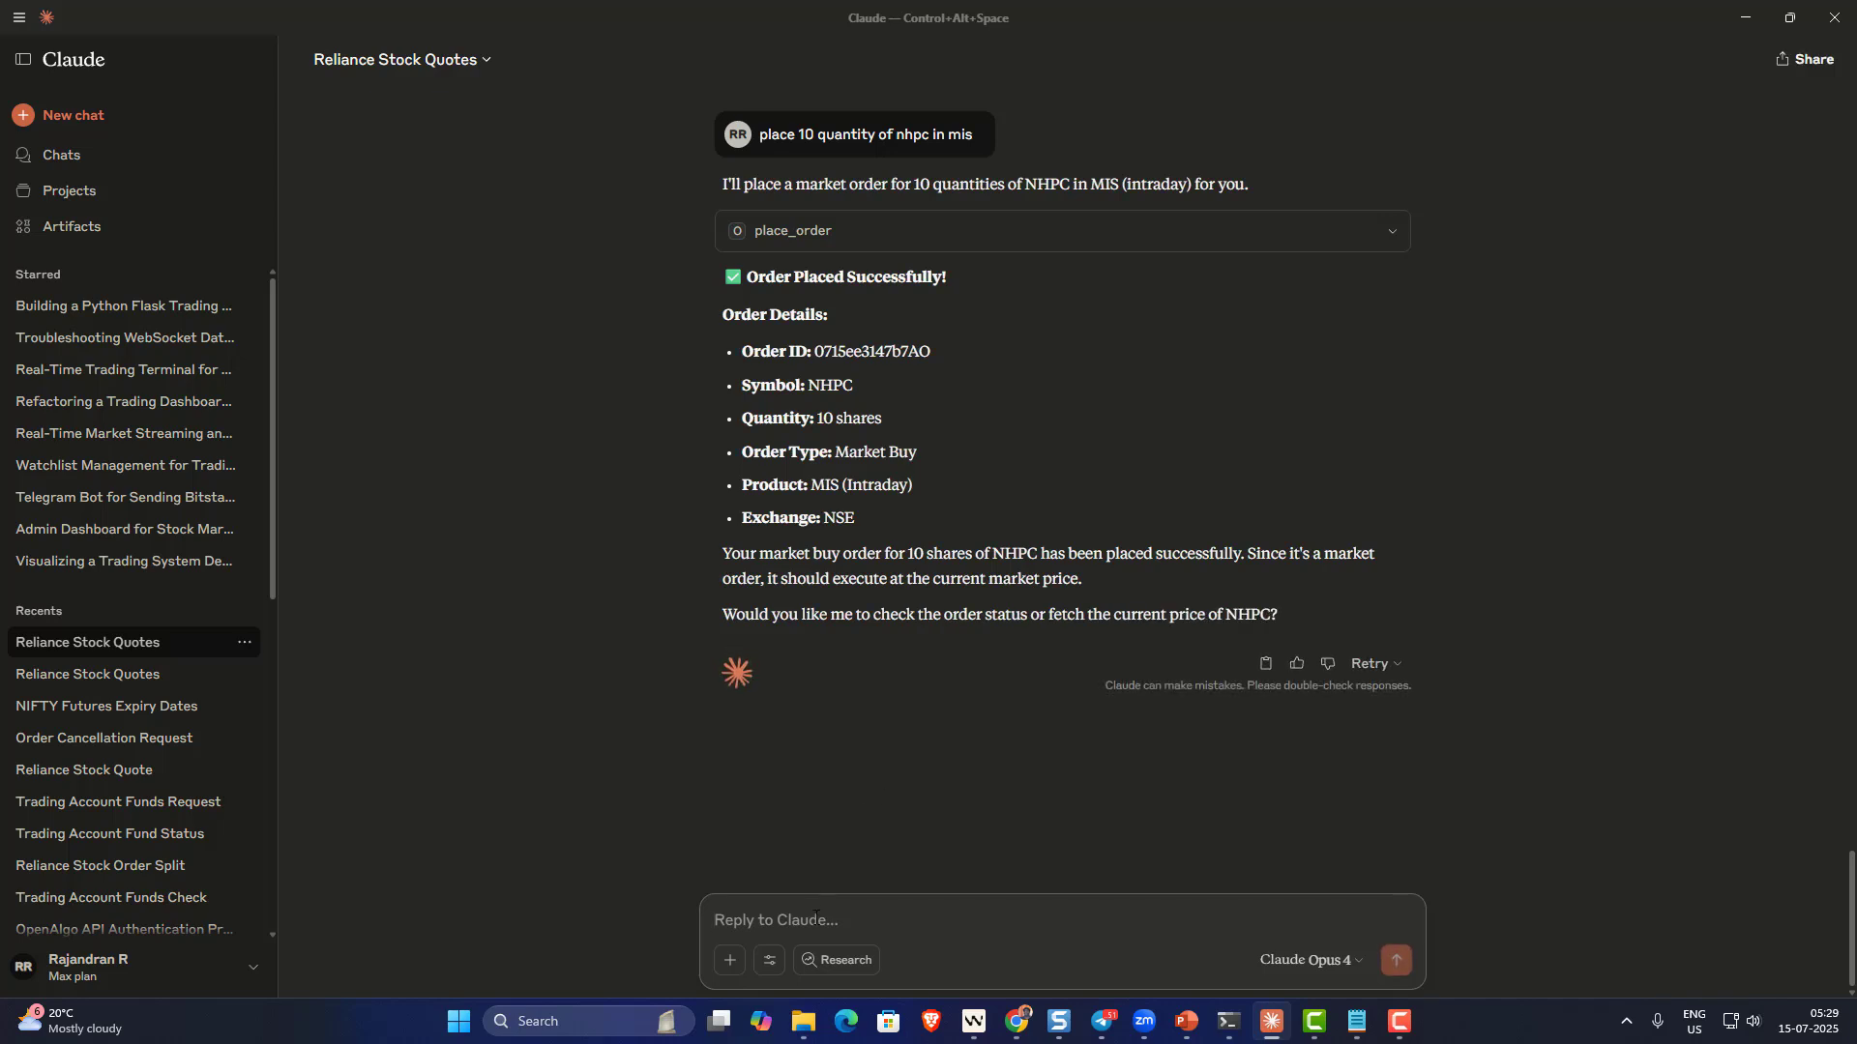
{"action": "type", "text": "buy 20 quantity of SBIN"}
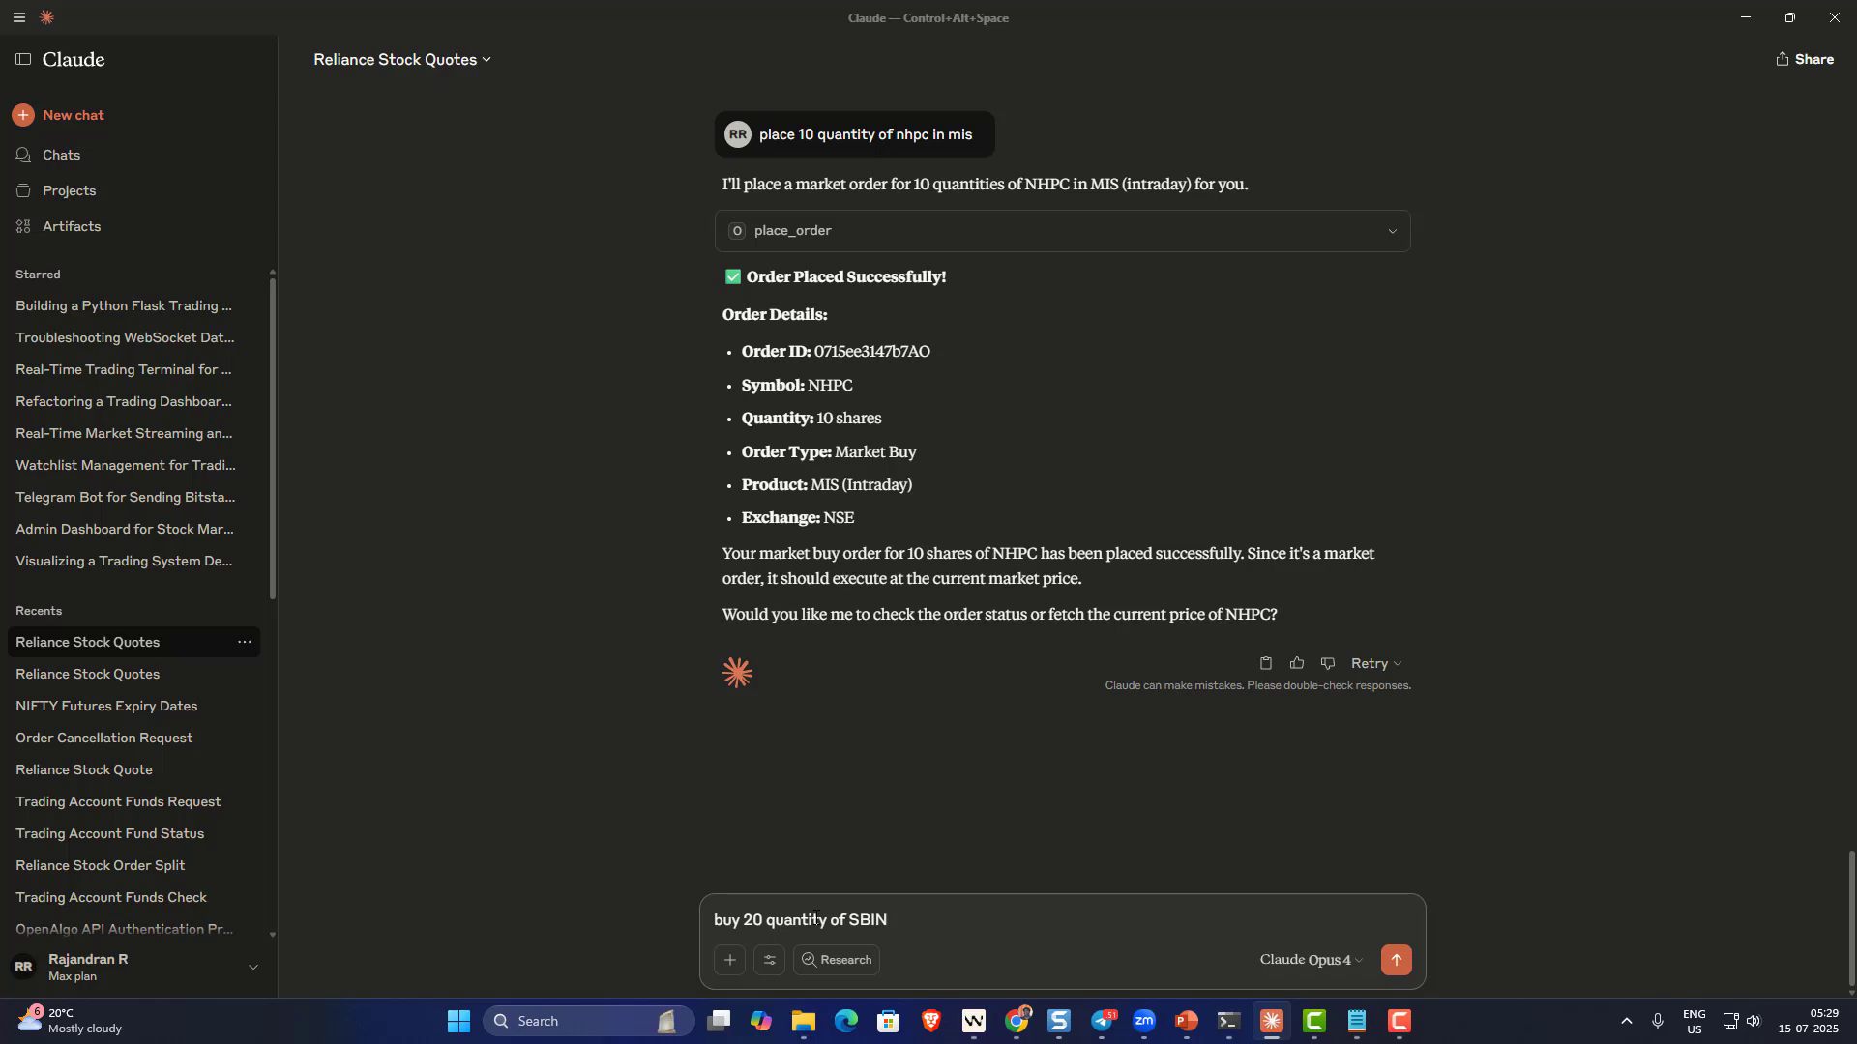
{"action": "key", "text": "Return"}
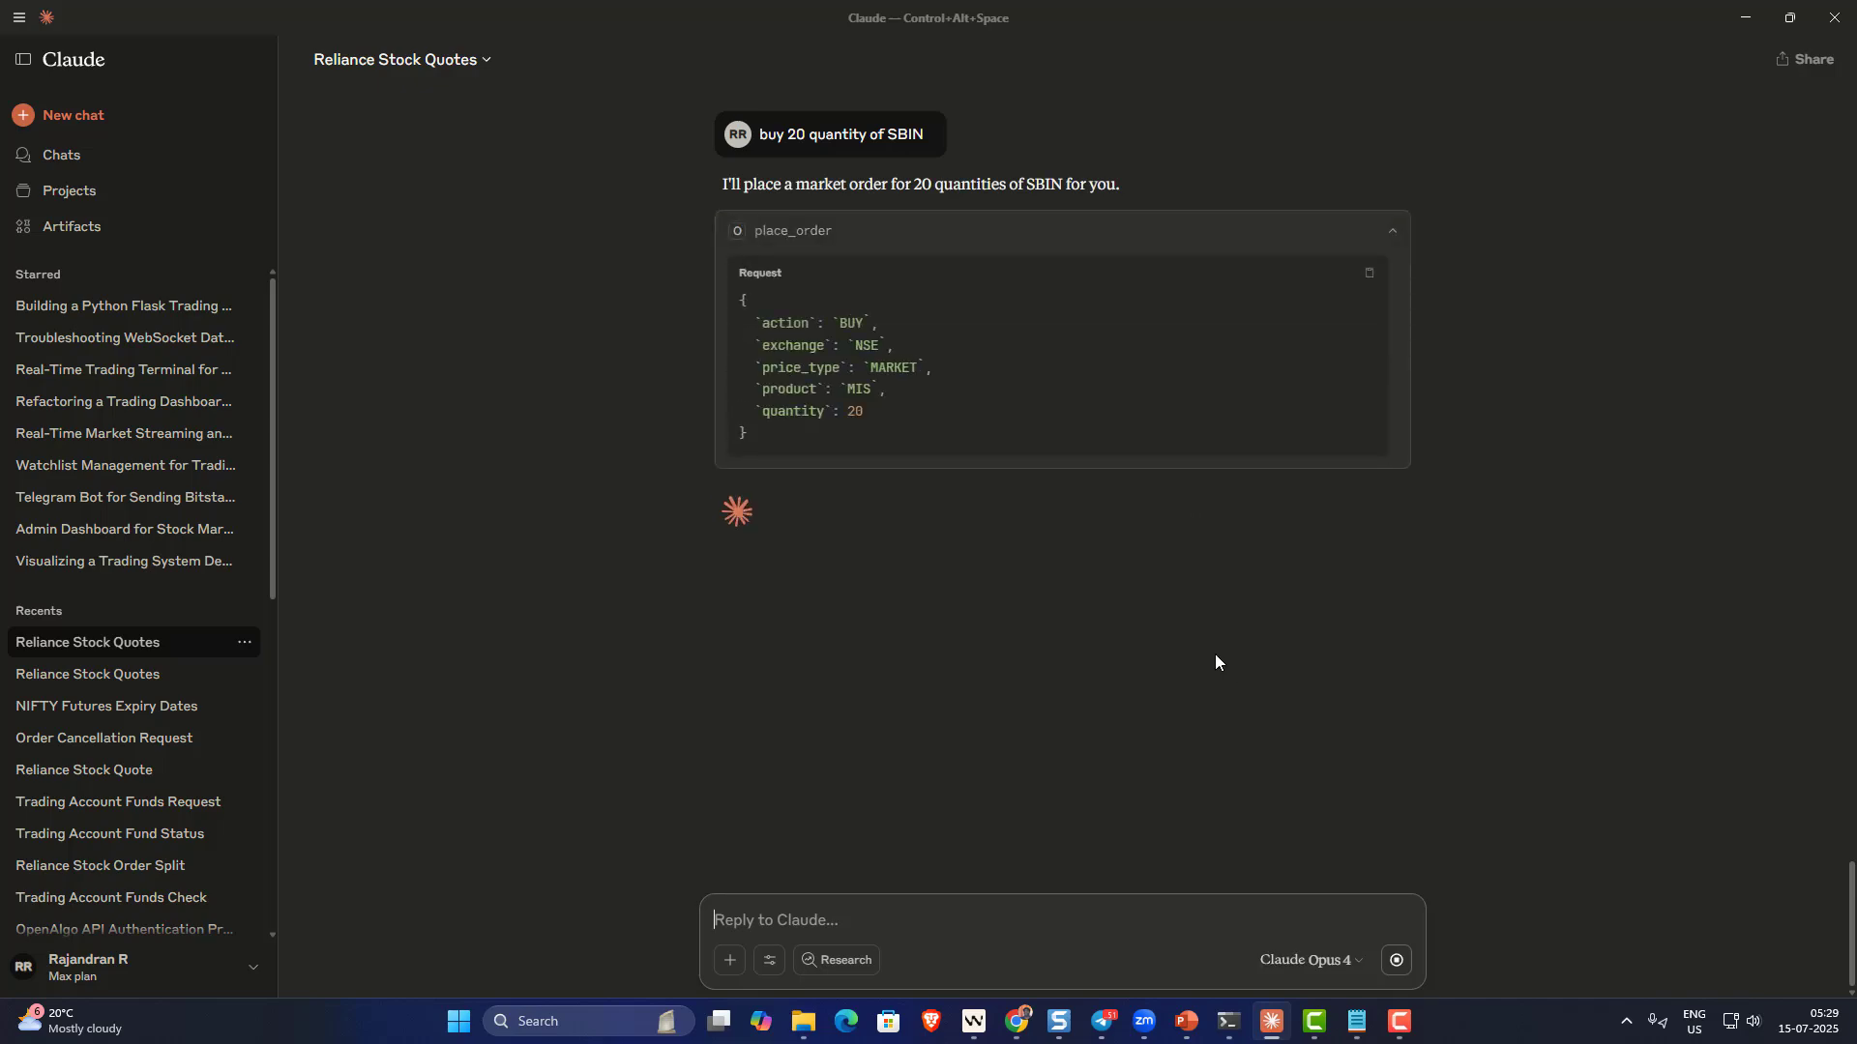
{"action": "left_click", "coordinate": [1019, 1022]}
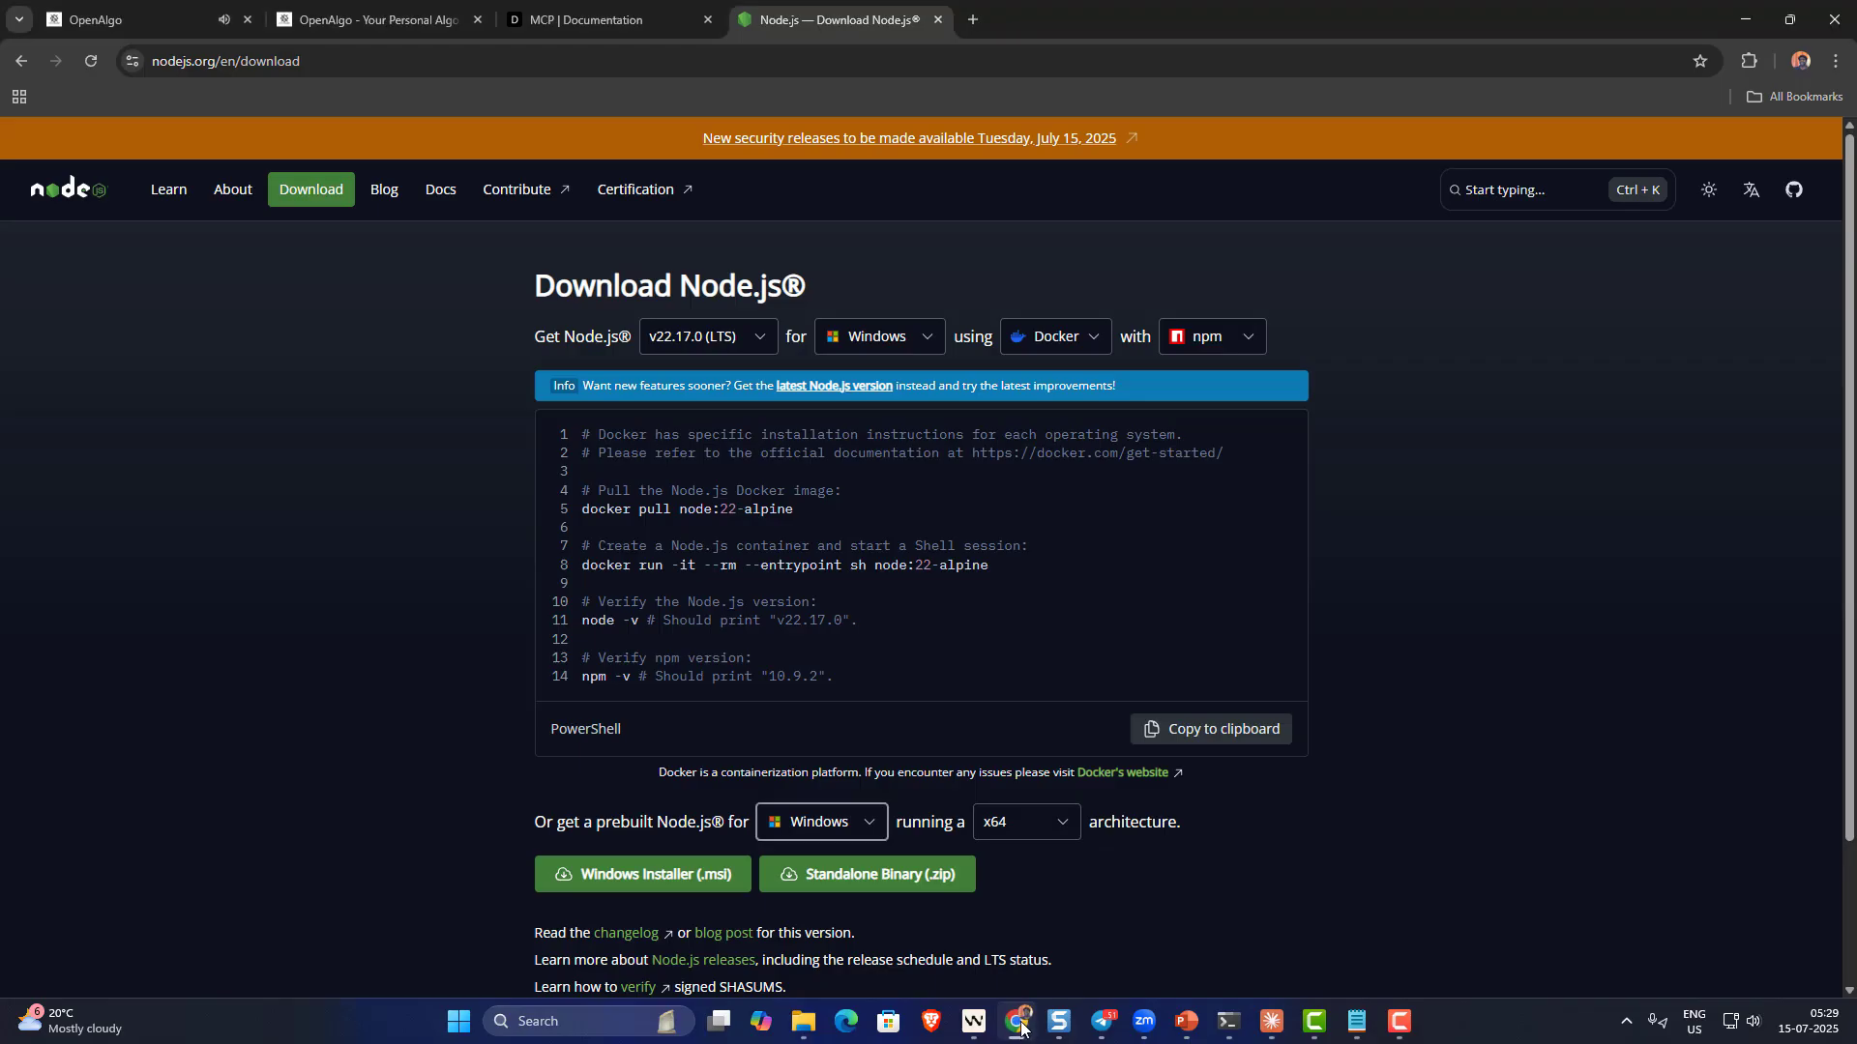
- Check the local OpenAlgo order book for open NHPC and SBIN orders, then return to Claude
{"action": "left_click", "coordinate": [332, 20]}
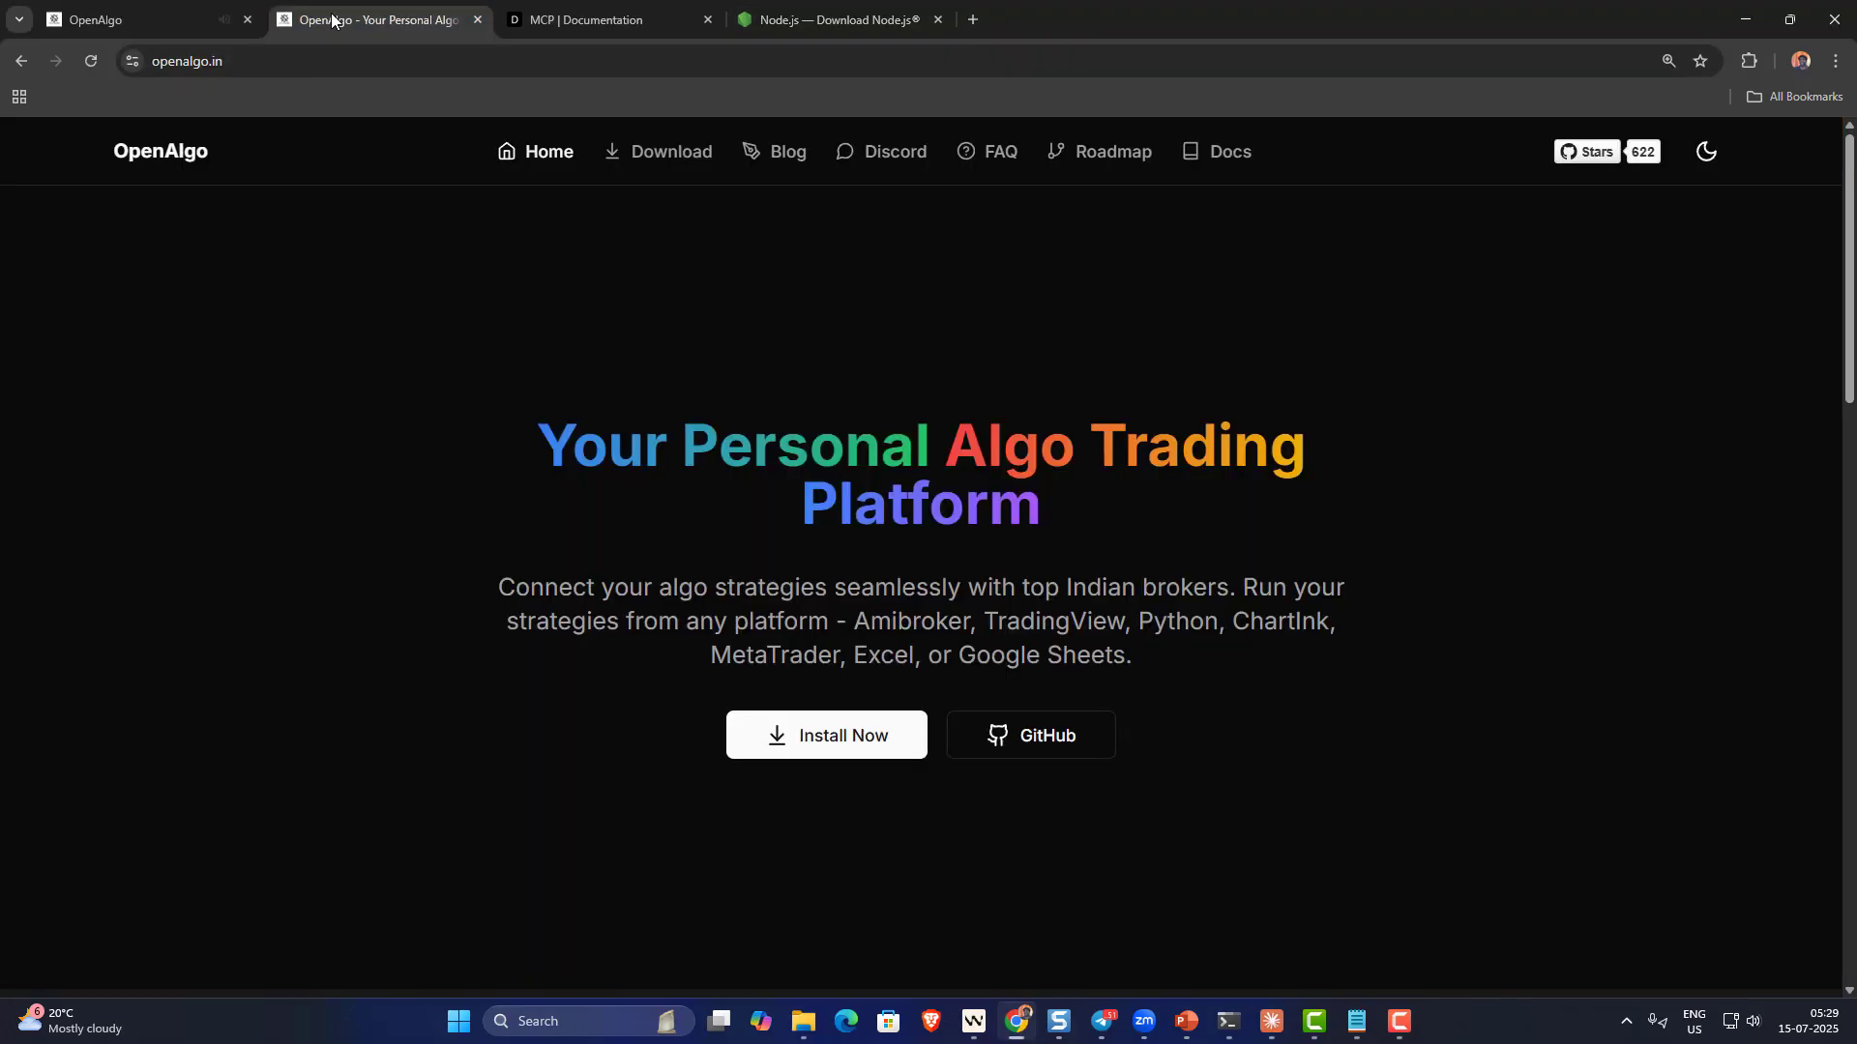
{"action": "left_click", "coordinate": [147, 19]}
{"action": "left_click", "coordinate": [705, 148]}
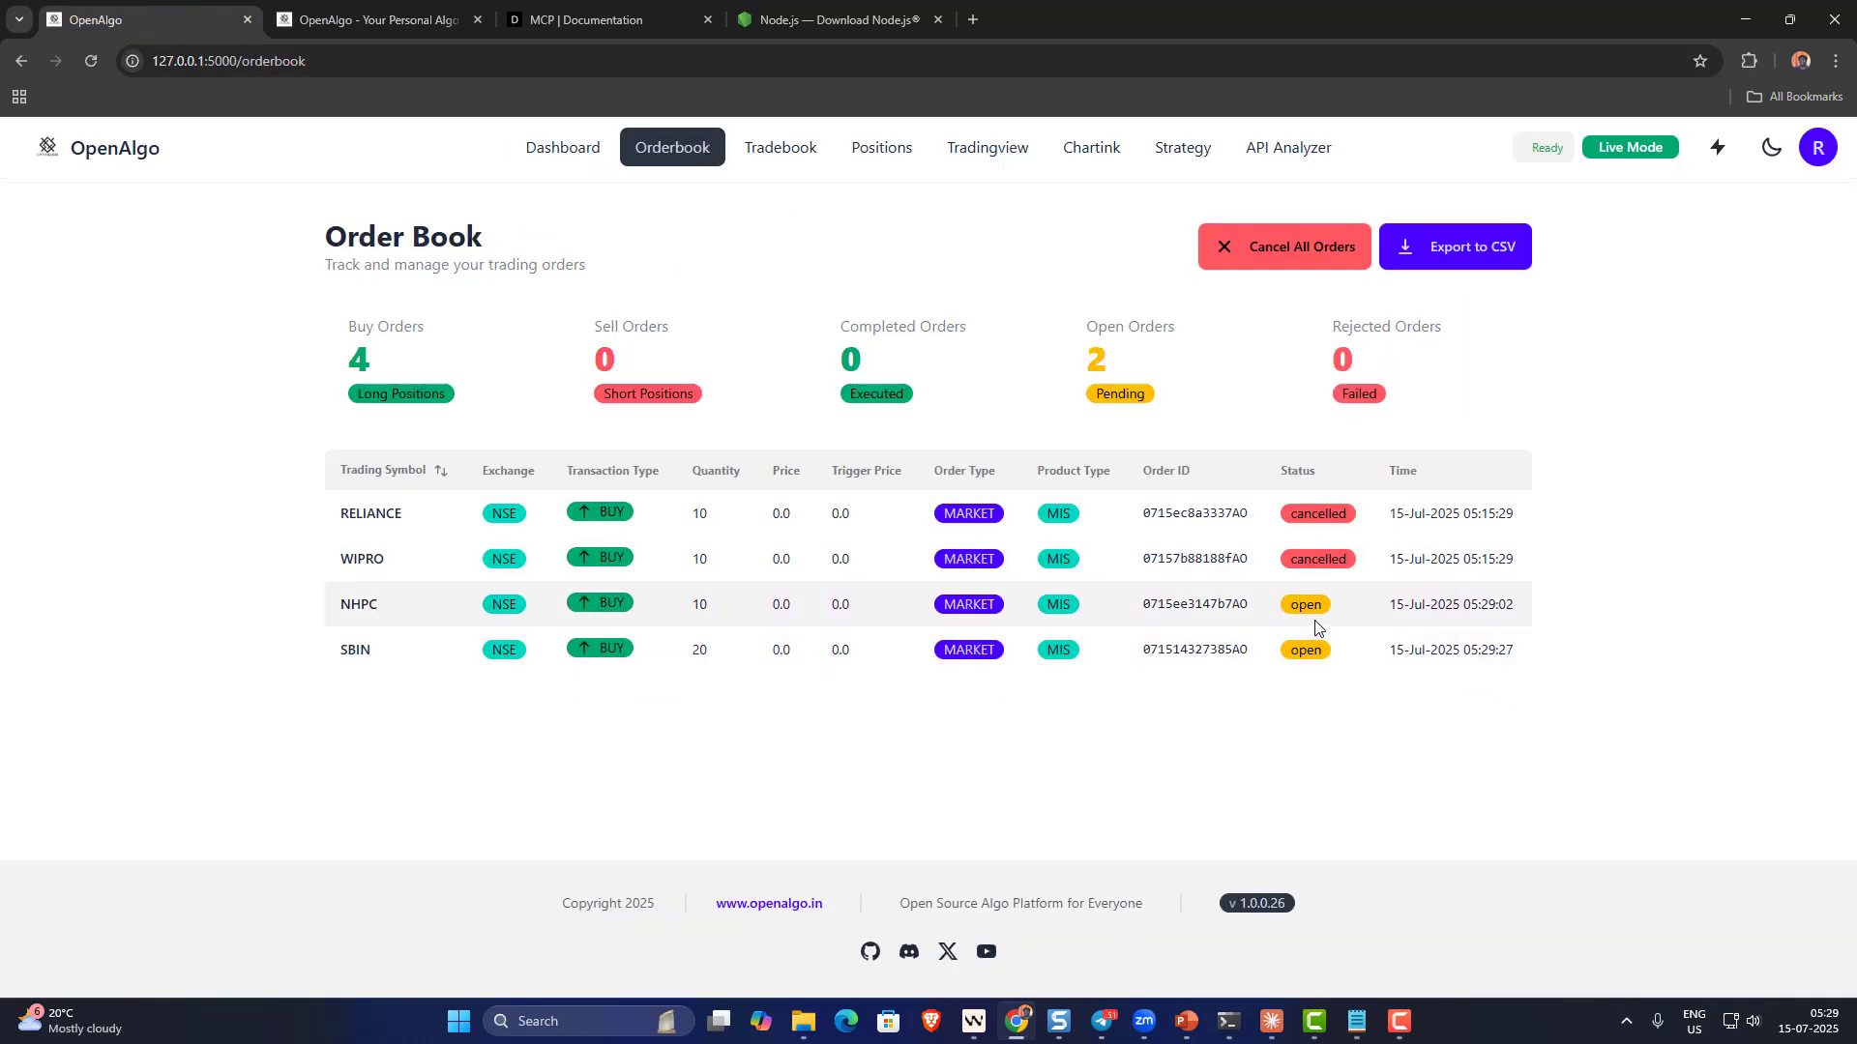
{"action": "left_click", "coordinate": [1268, 1021]}
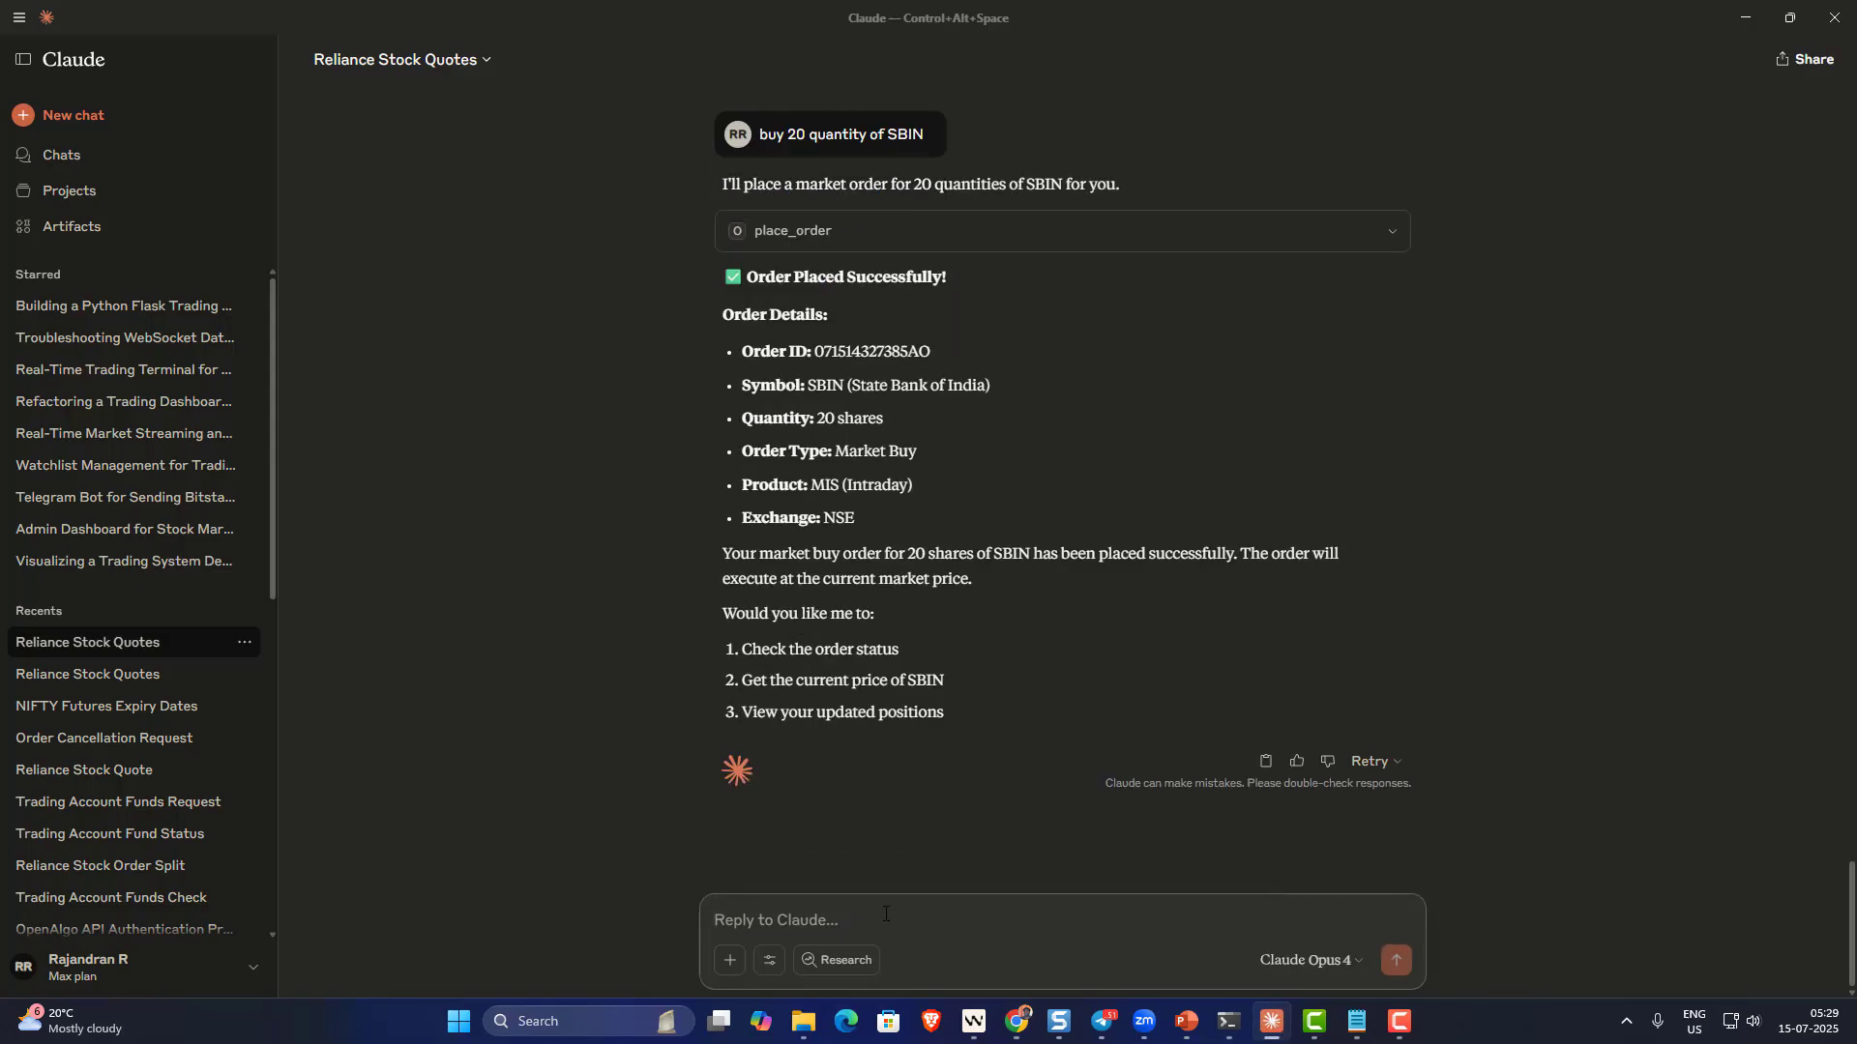
- Send 'cancel all orders' to Claude, then switch to Chrome
{"action": "type", "text": "can"}
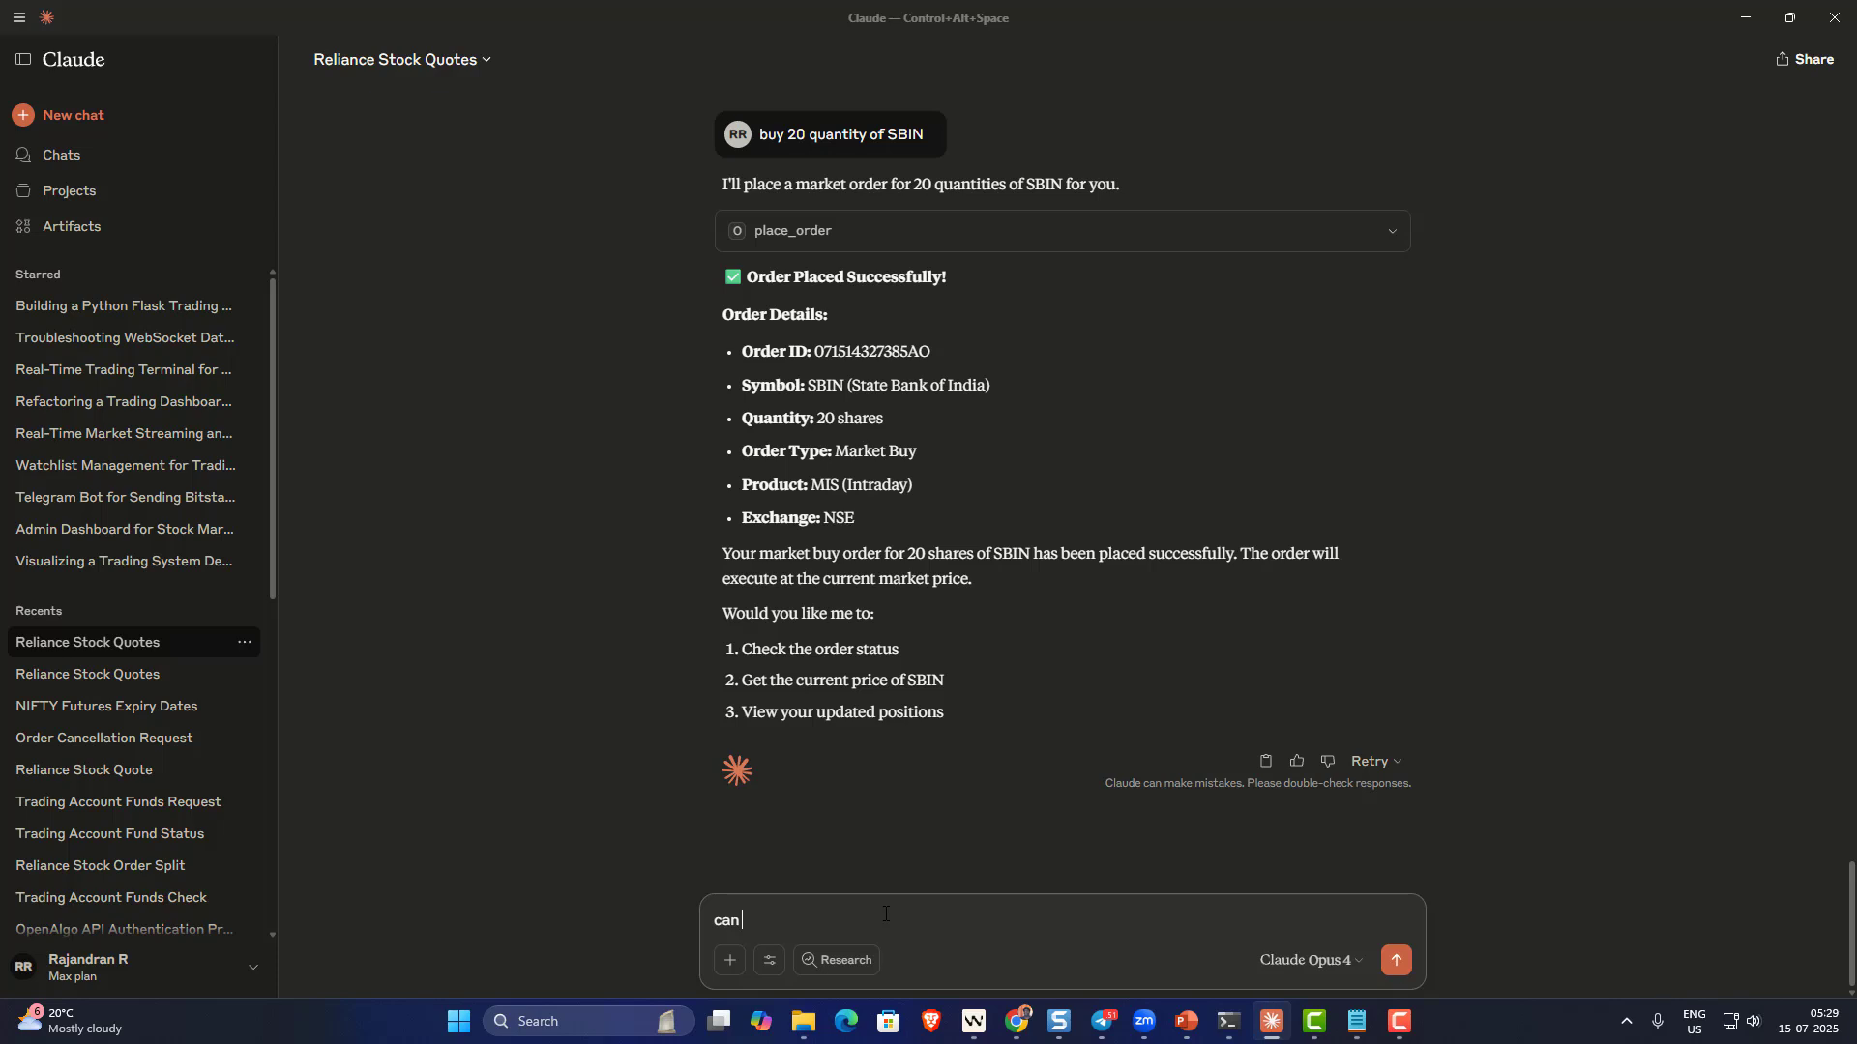
{"action": "type", "text": "cel all orders"}
{"action": "key", "text": "Return"}
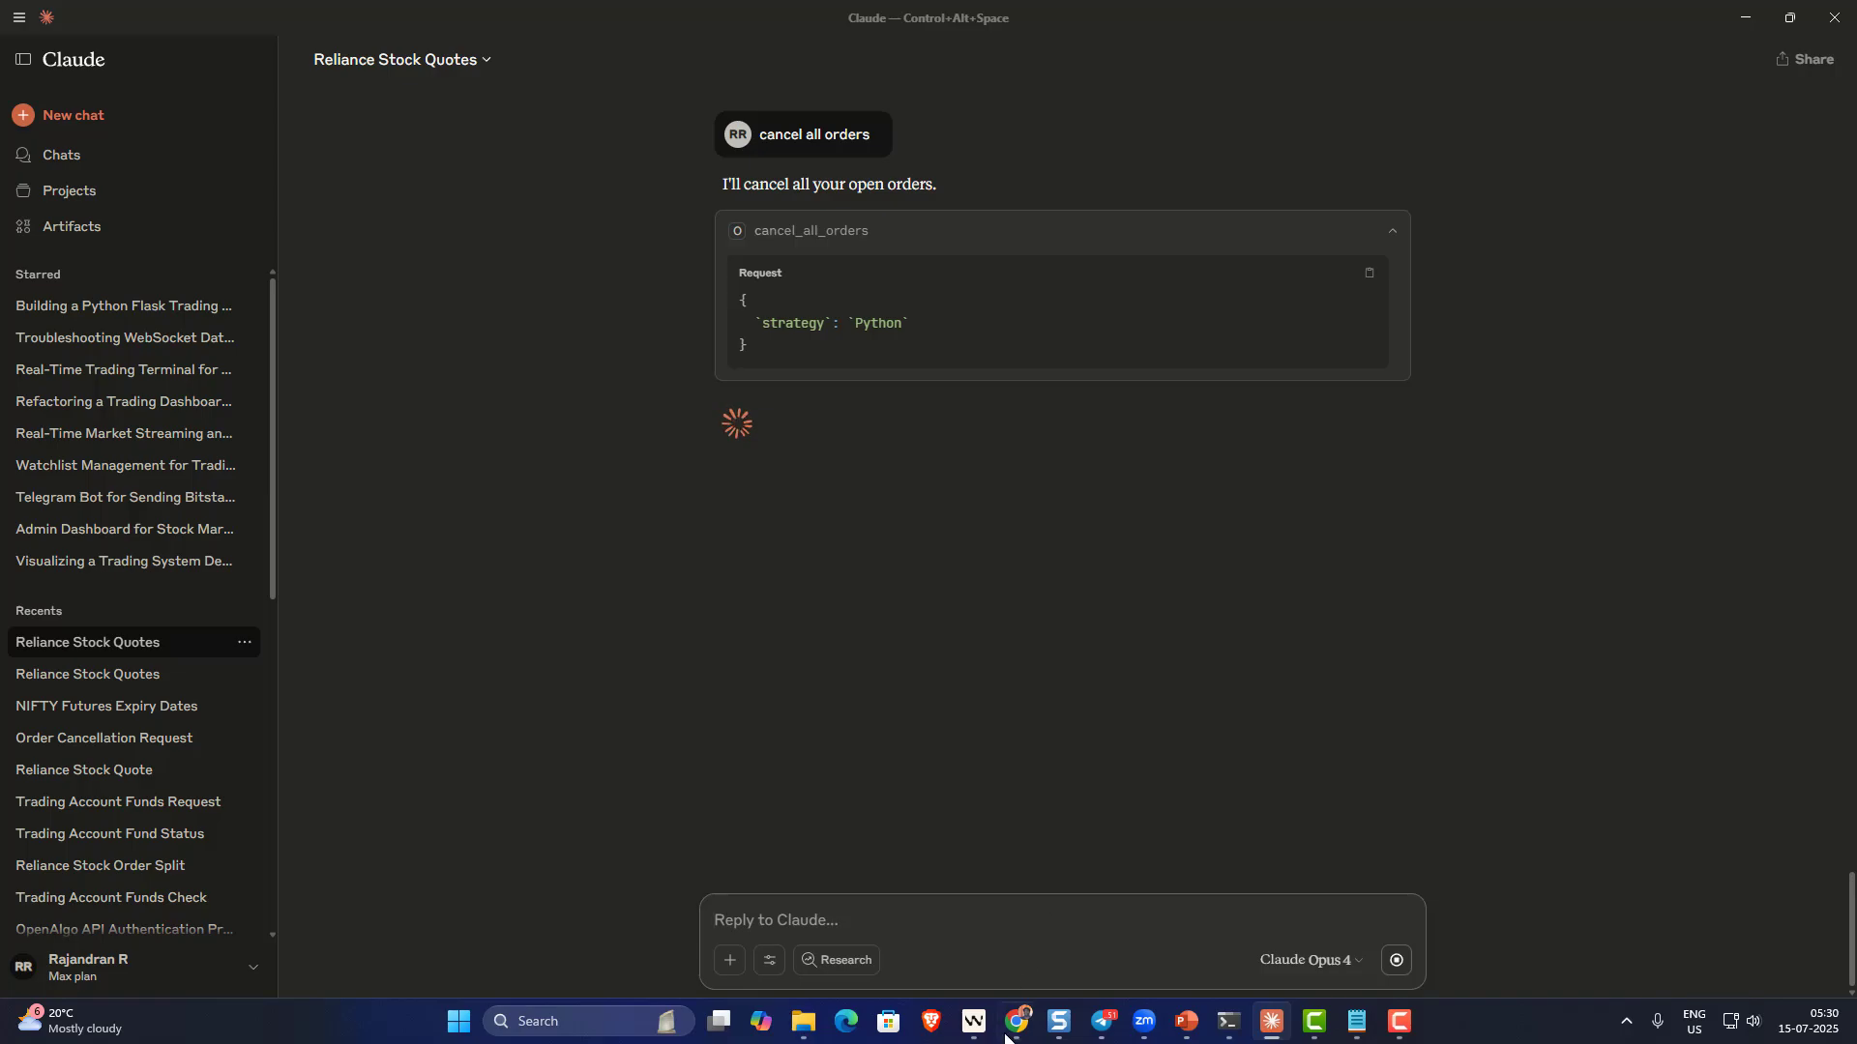
{"action": "key", "text": "alt+Tab"}
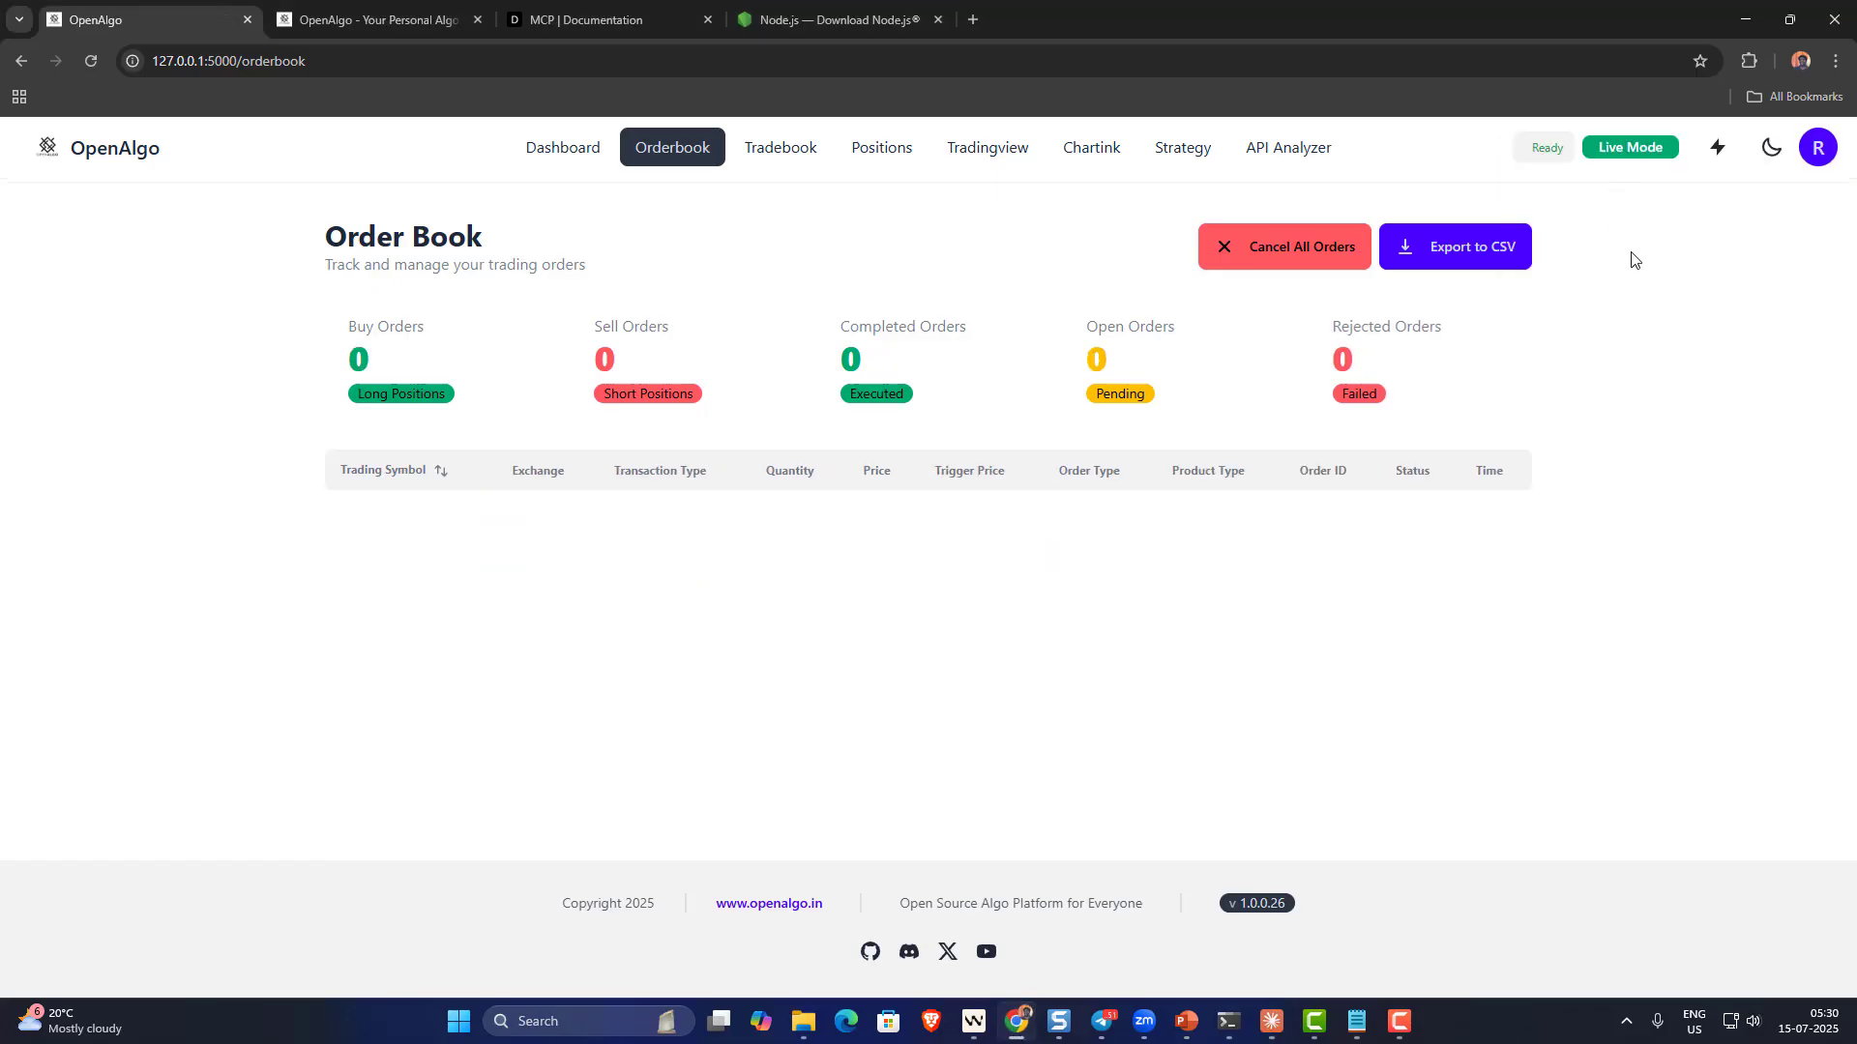
- Reload OpenAlgo's order book via the Dashboard to see all four buys cancelled
{"action": "left_click", "coordinate": [564, 150]}
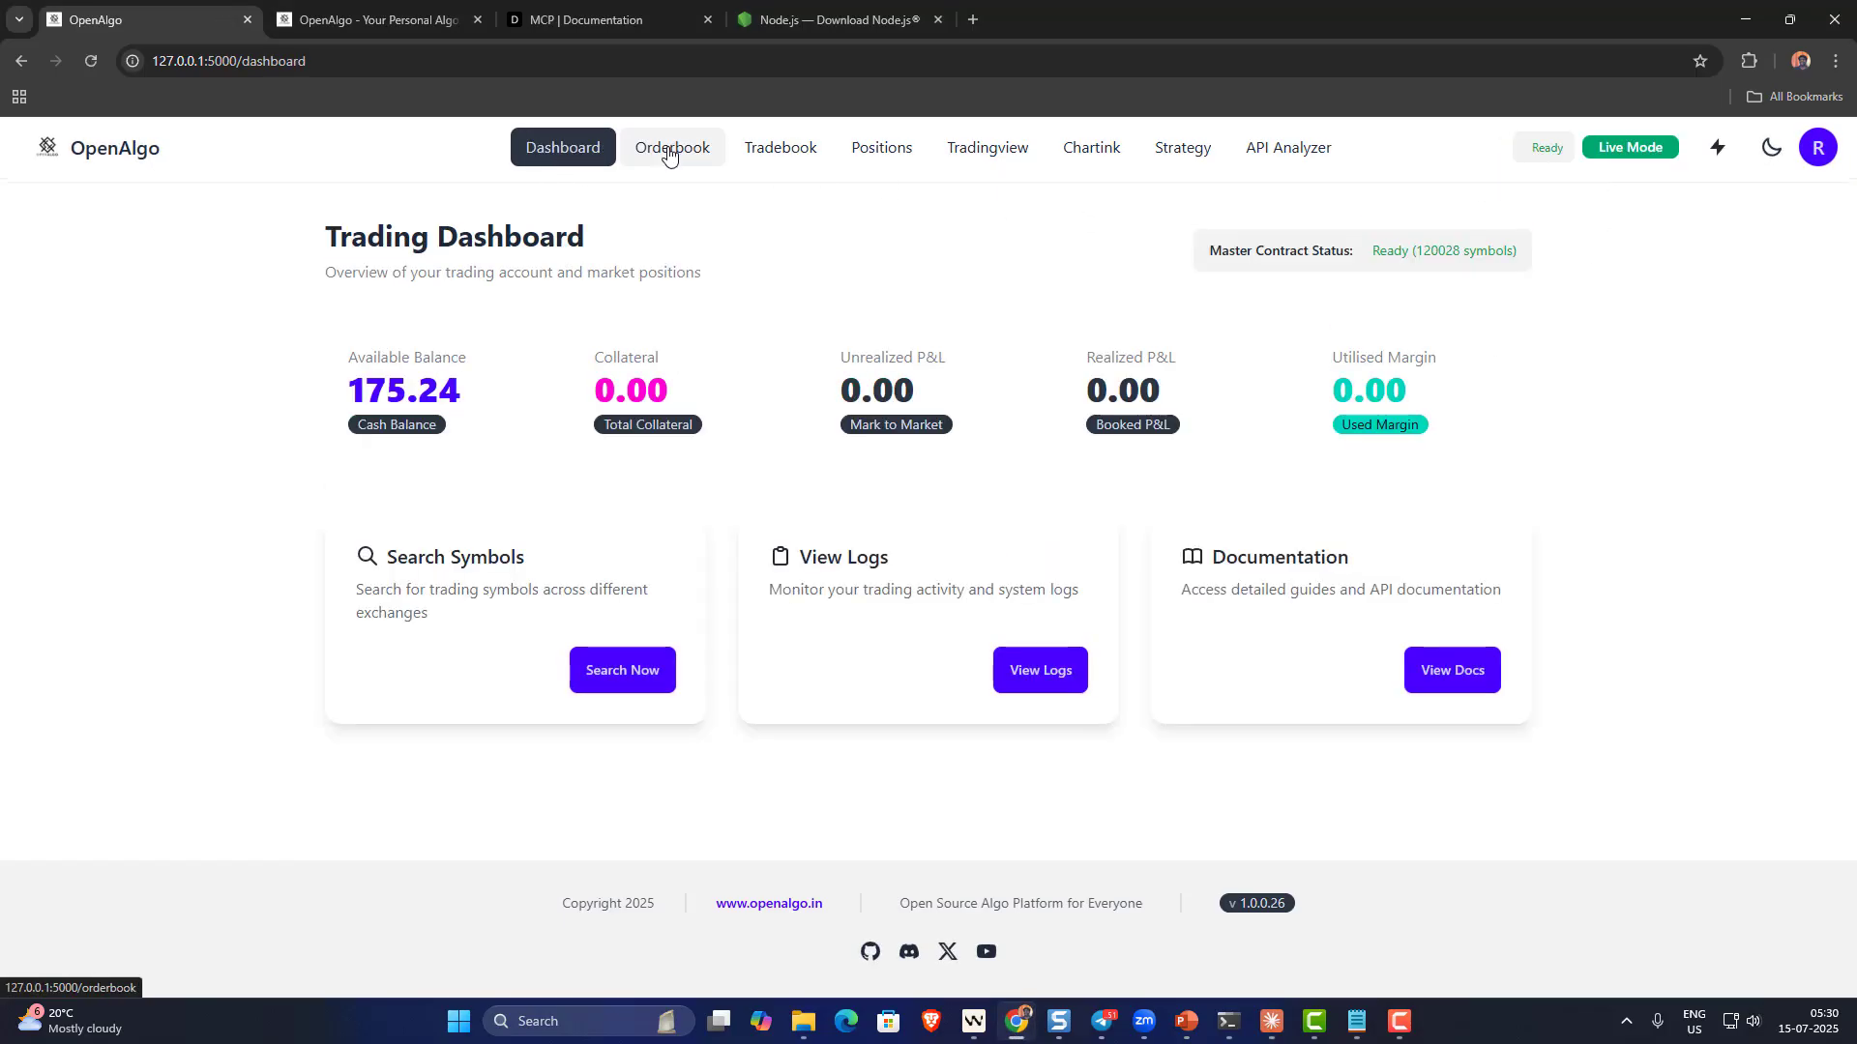
{"action": "left_click", "coordinate": [668, 151]}
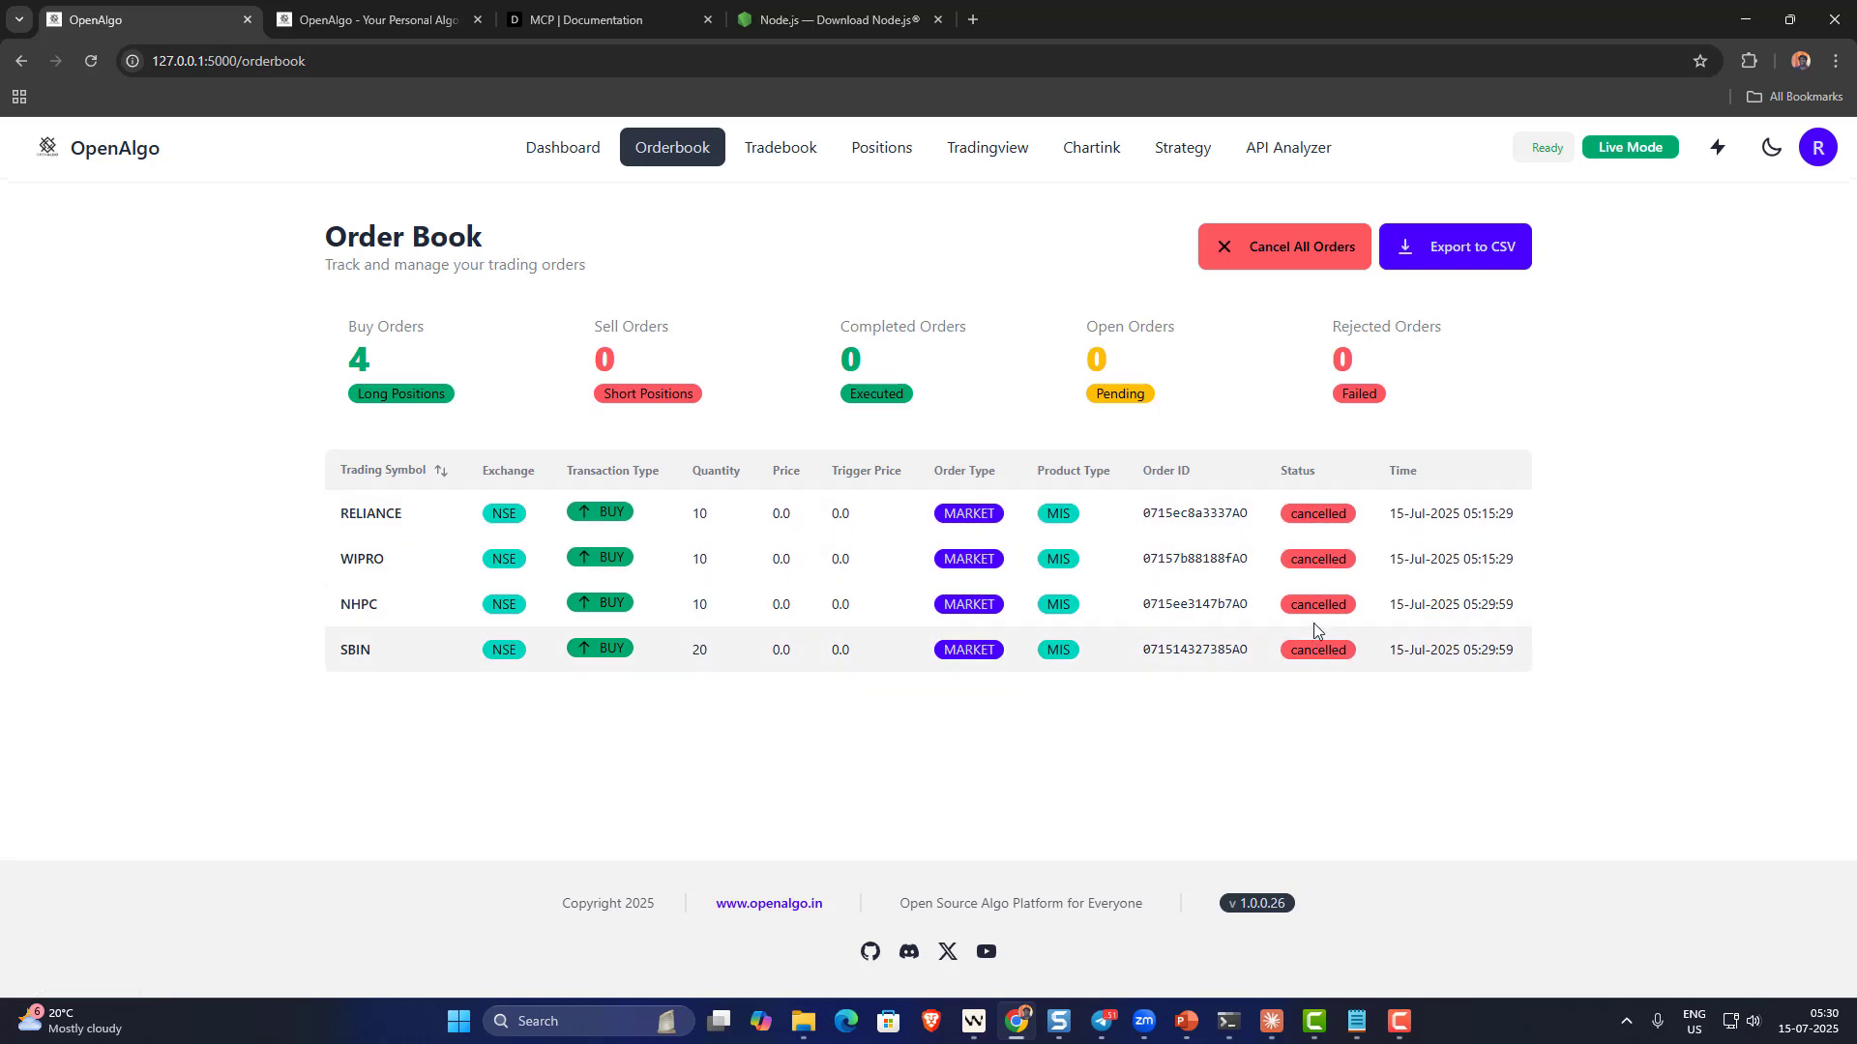